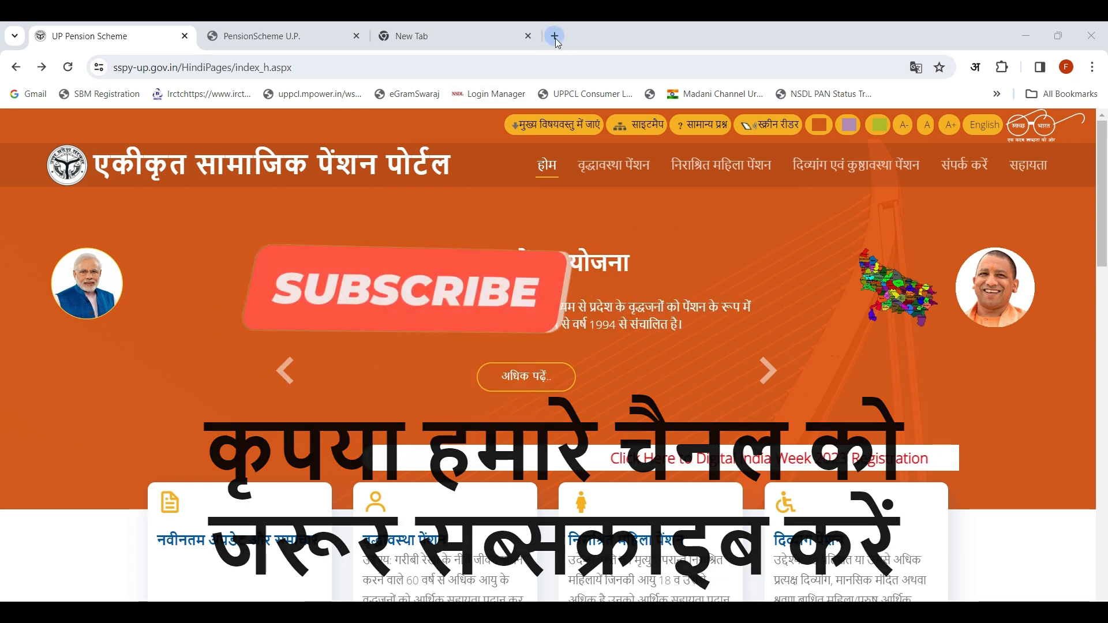
Step: Open sspy-up.gov.in in a new browser tab and go to the old age pension (वृद्धावस्था पेंशन) page
click(556, 37)
click(276, 71)
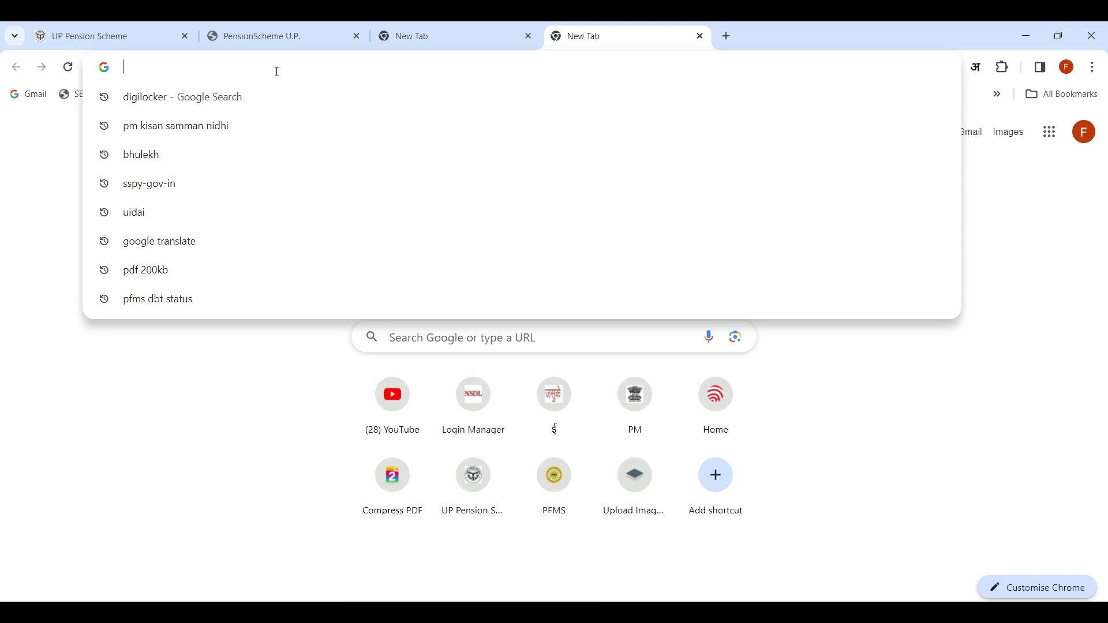
text(ss)
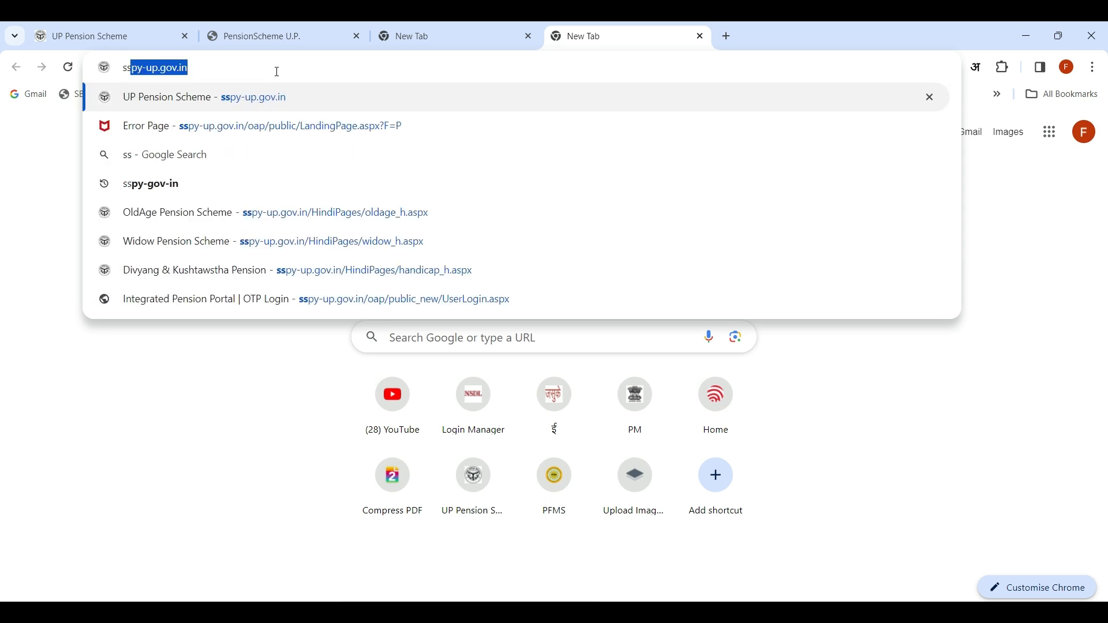
key(Return)
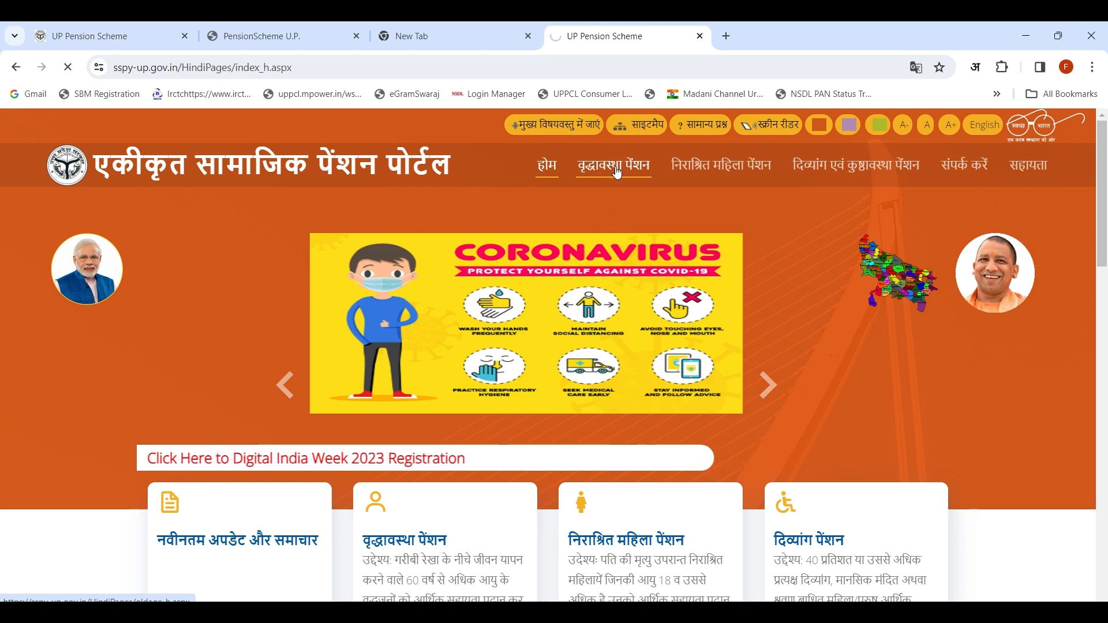
click(615, 169)
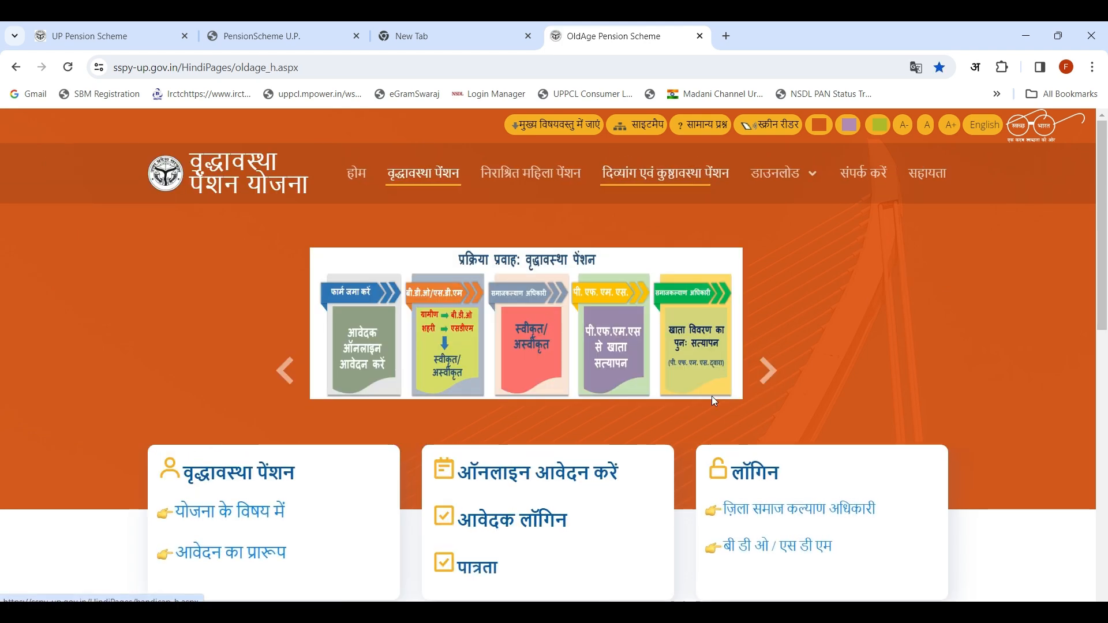
Step: Check the eligibility criteria (पात्रता) for the old age pension and open the online application form
scroll(616, 345, down, 1)
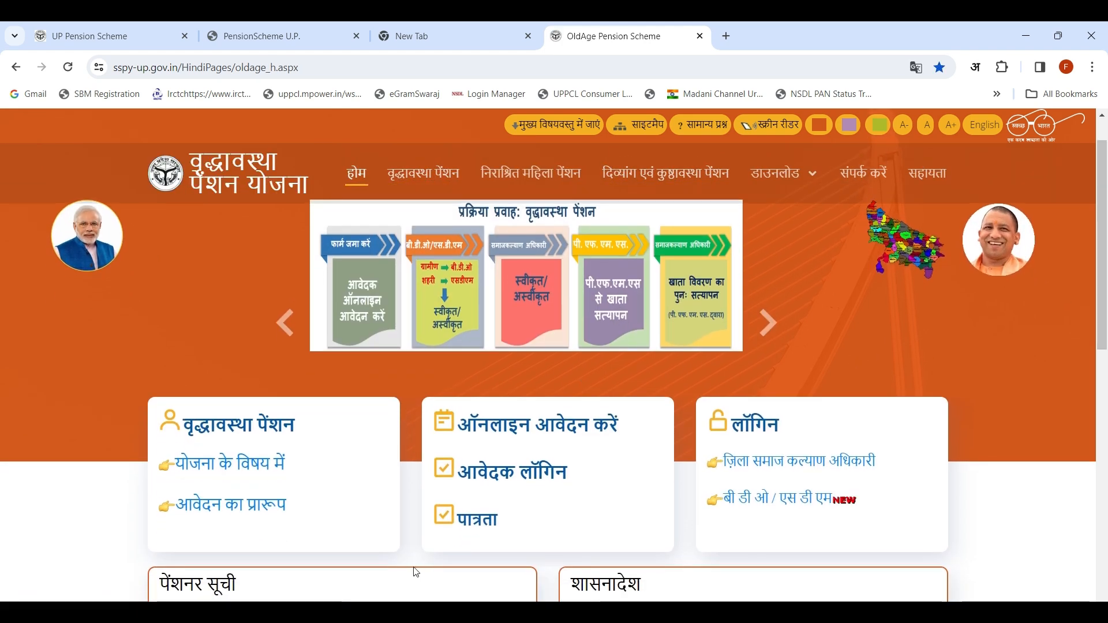
click(471, 523)
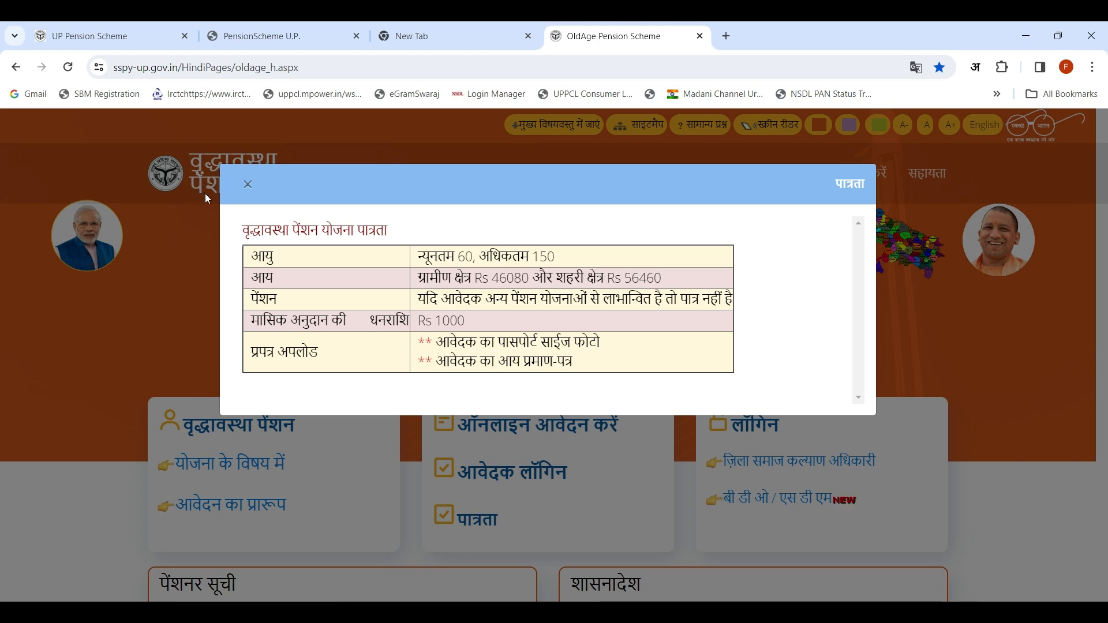
click(248, 185)
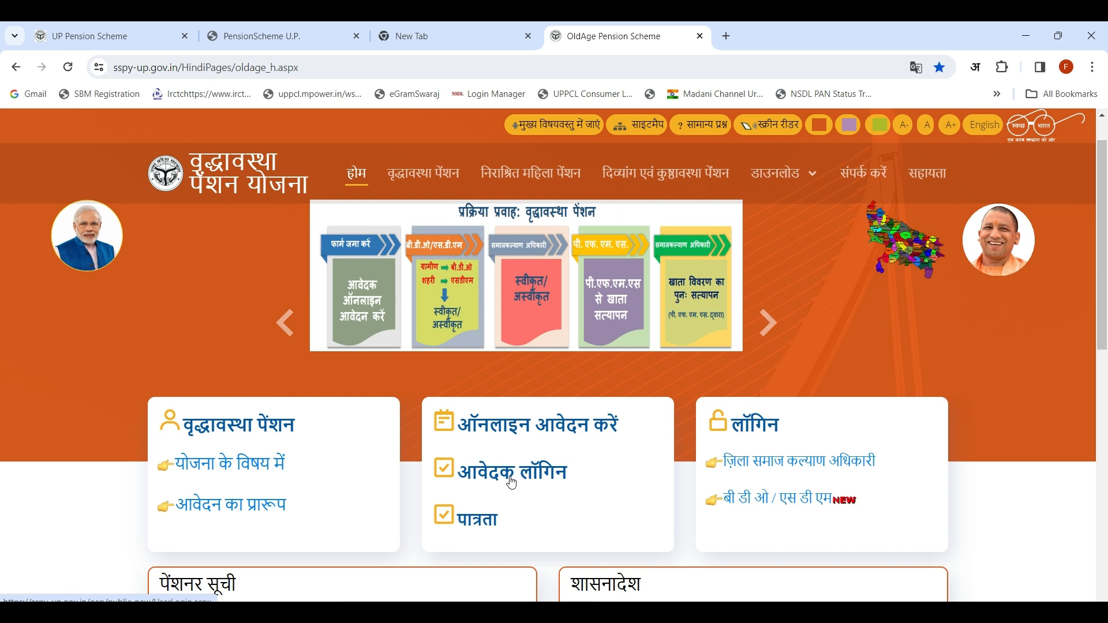
click(546, 435)
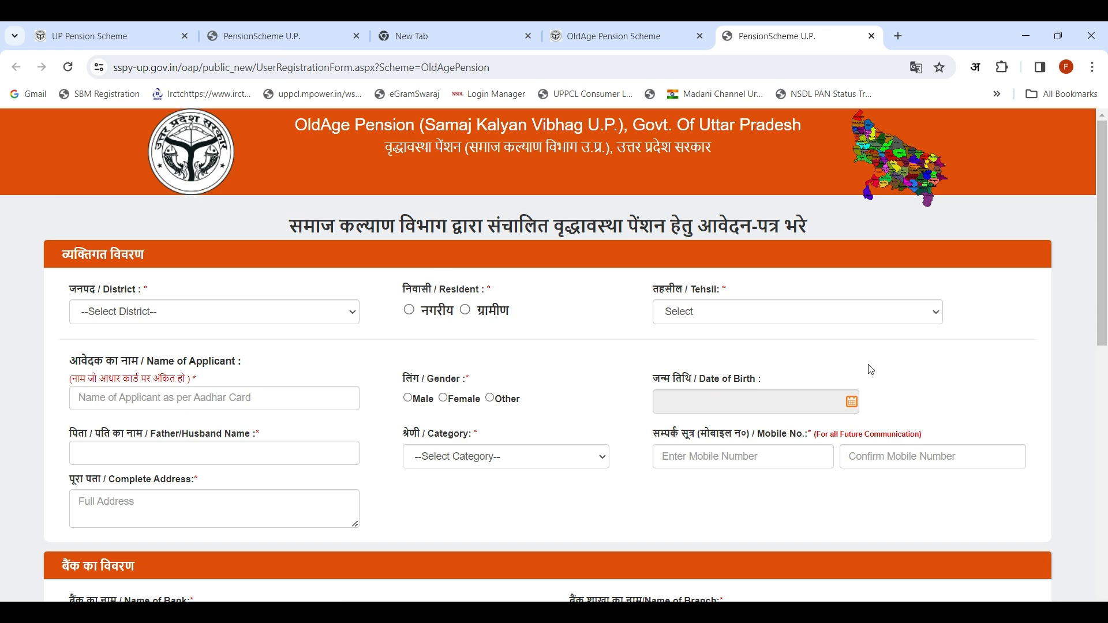
Step: Examine the personal, bank, income and document upload sections of the old age pension application form
scroll(871, 369, down, 5)
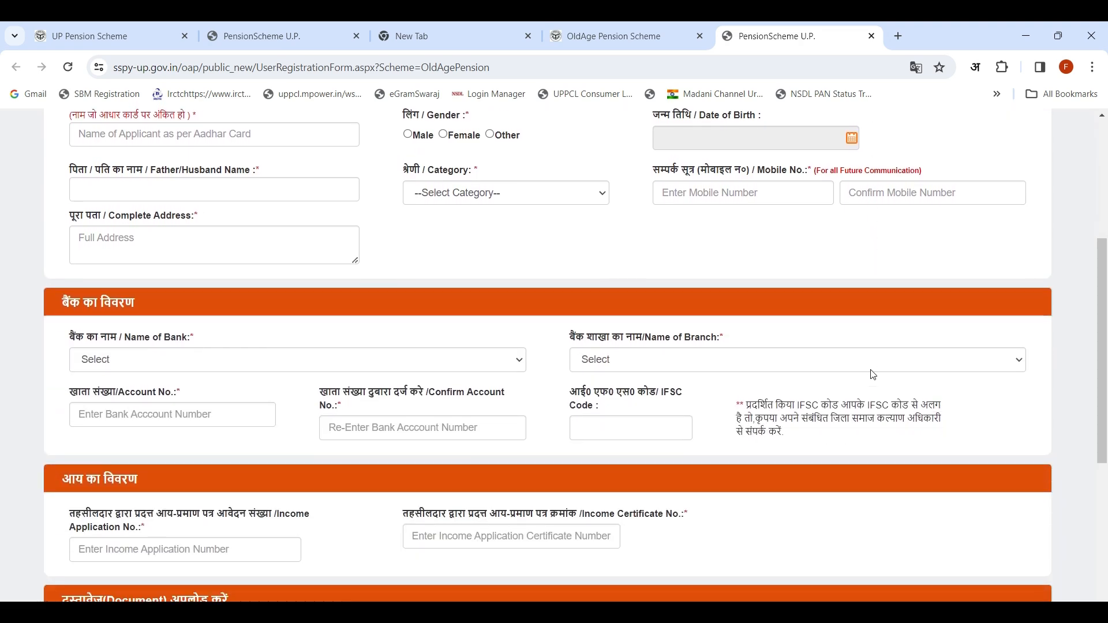
scroll(871, 375, down, 3)
scroll(871, 375, up, 6)
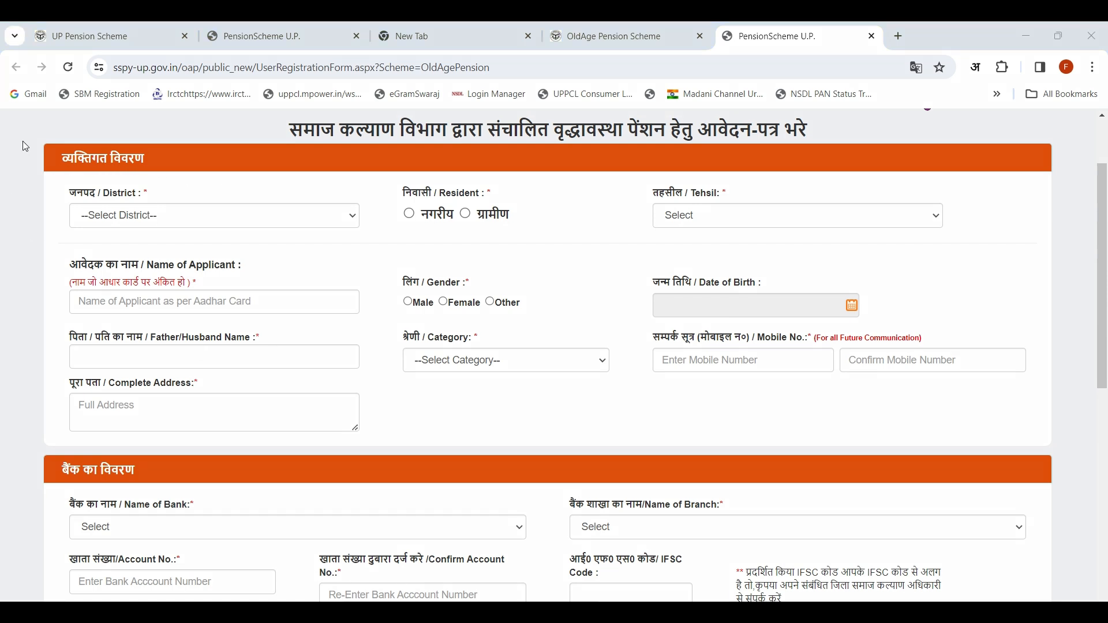
mouse_move(25, 143)
mouse_down()
mouse_move(317, 253)
mouse_move(1055, 407)
mouse_move(1073, 453)
mouse_move(1047, 448)
mouse_up()
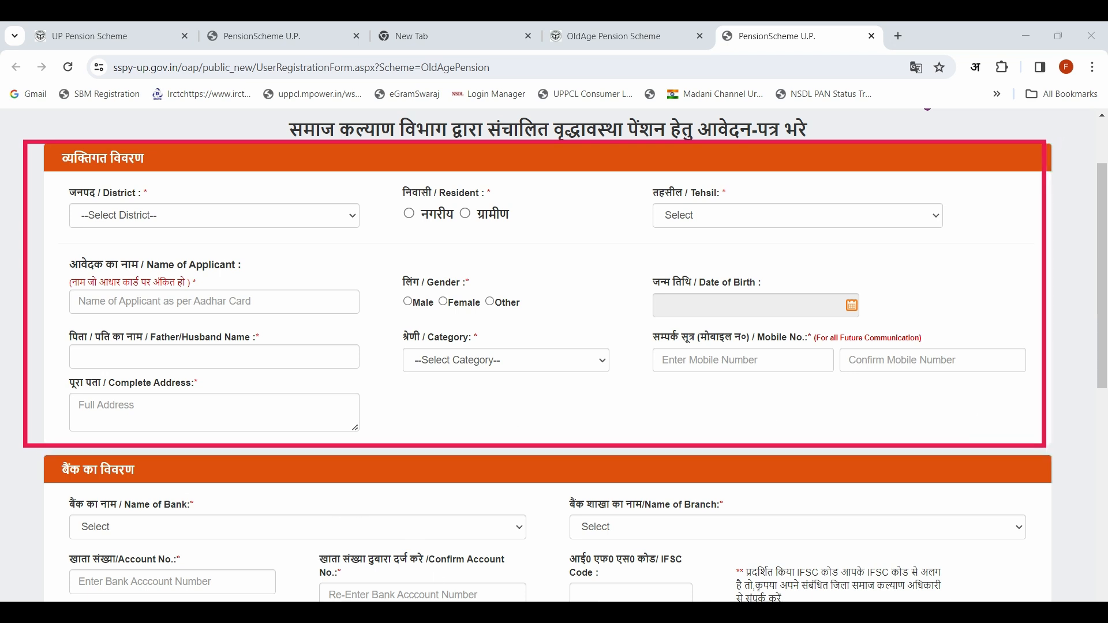
scroll(268, 460, down, 3)
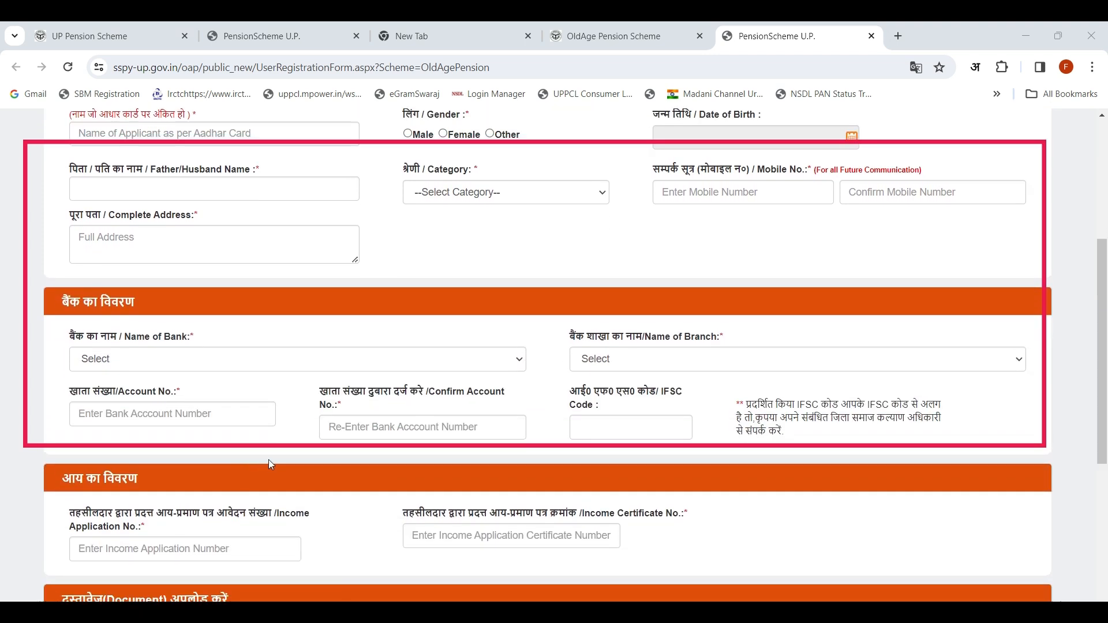
scroll(269, 459, down, 2)
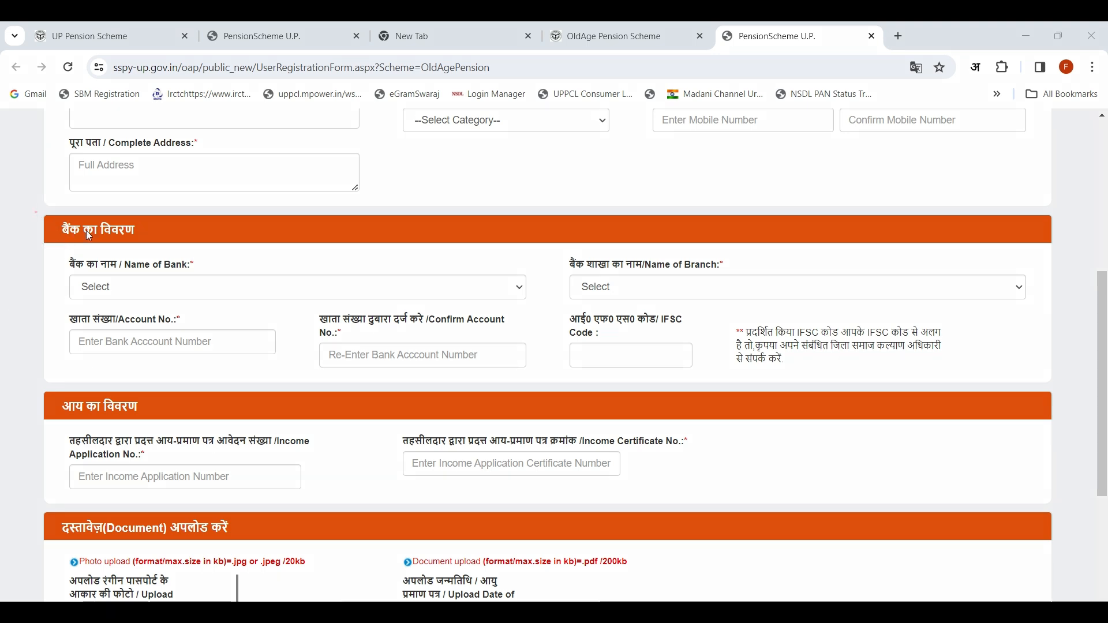
drag(85, 230, 1055, 389)
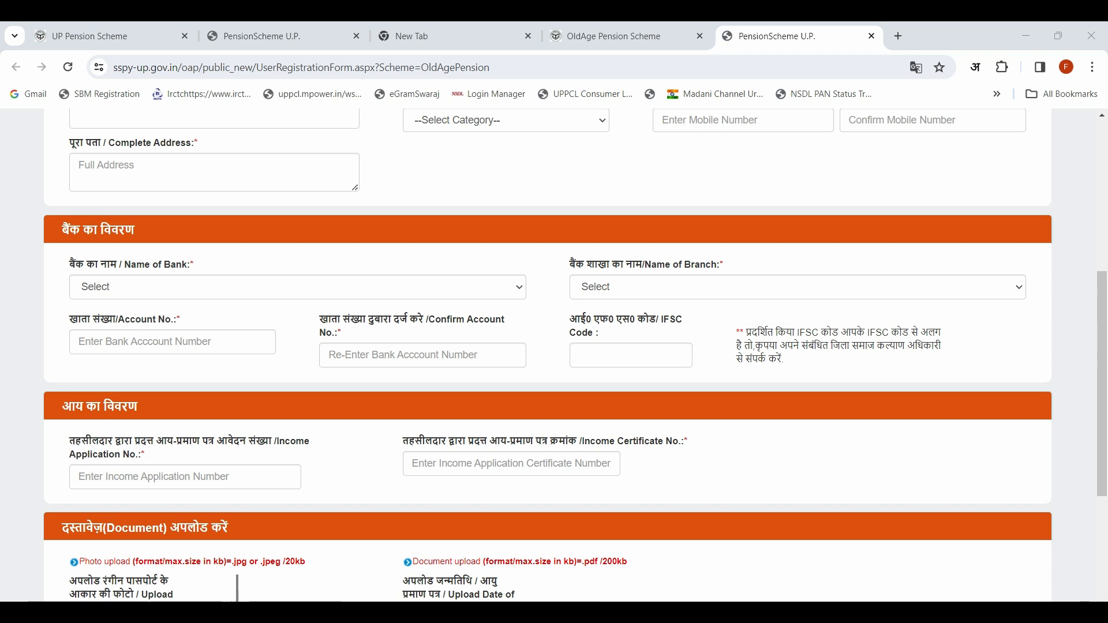
scroll(281, 433, down, 3)
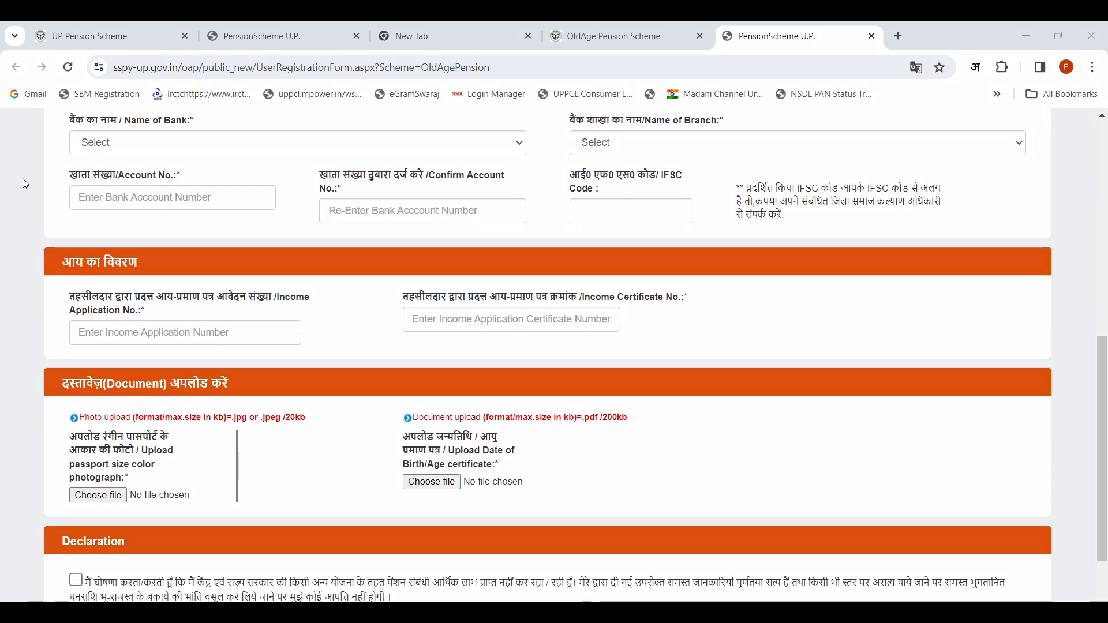
mouse_move(26, 238)
mouse_down()
mouse_move(148, 369)
mouse_move(1059, 369)
mouse_up()
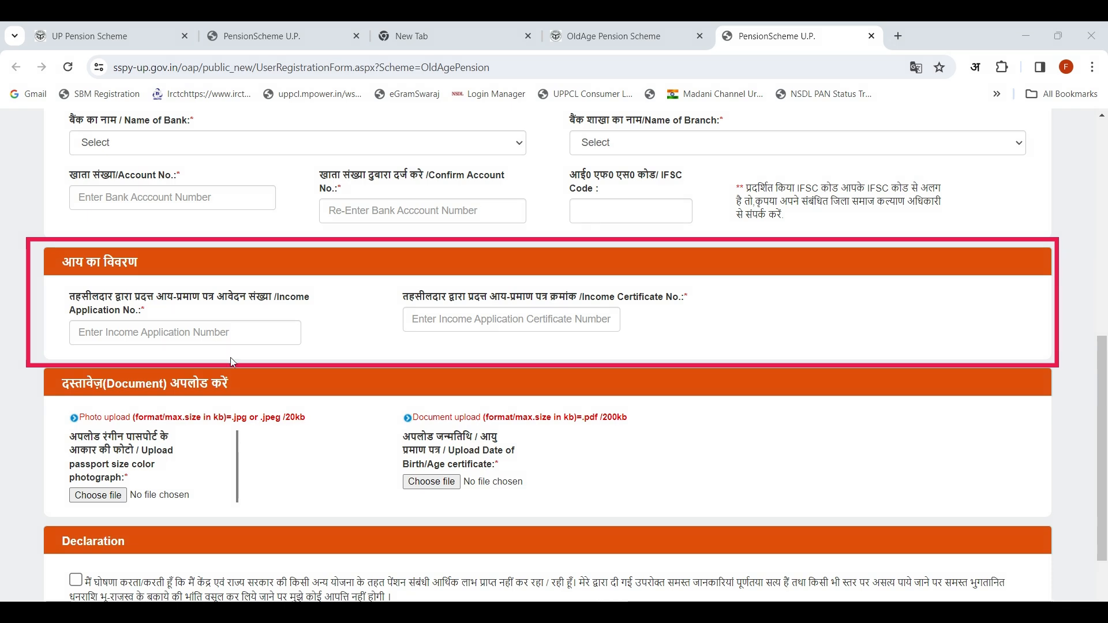
scroll(288, 399, down, 1)
scroll(288, 399, up, 3)
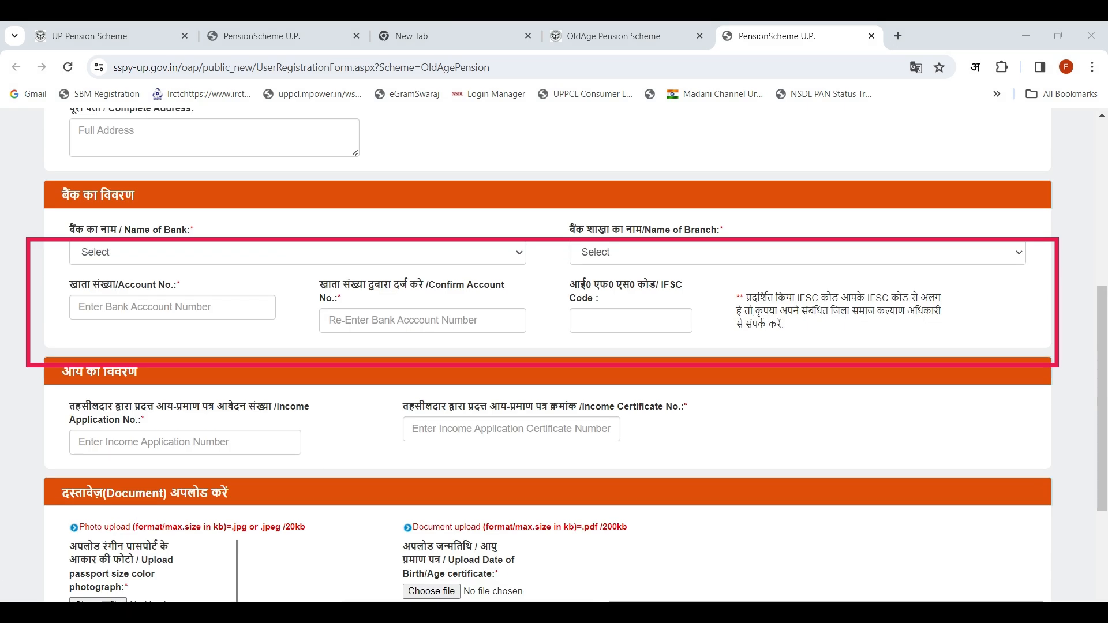
scroll(426, 263, up, 5)
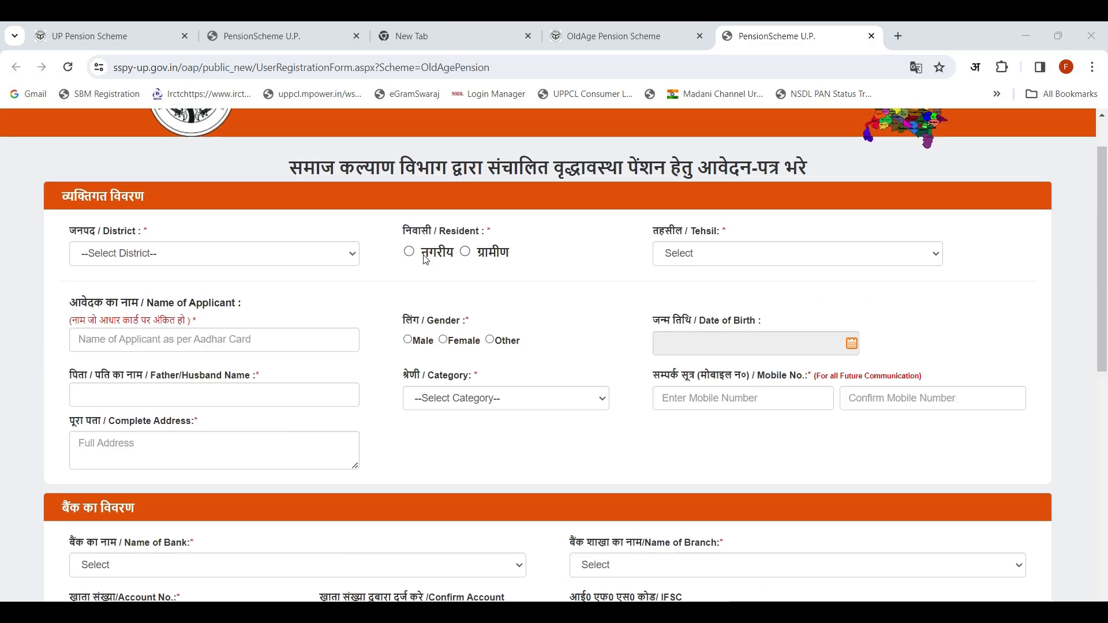
Step: Set the applicant's district to AZAMGARH, the residence type to ग्रामीण (rural) and the tehsil to Phulpur
click(249, 253)
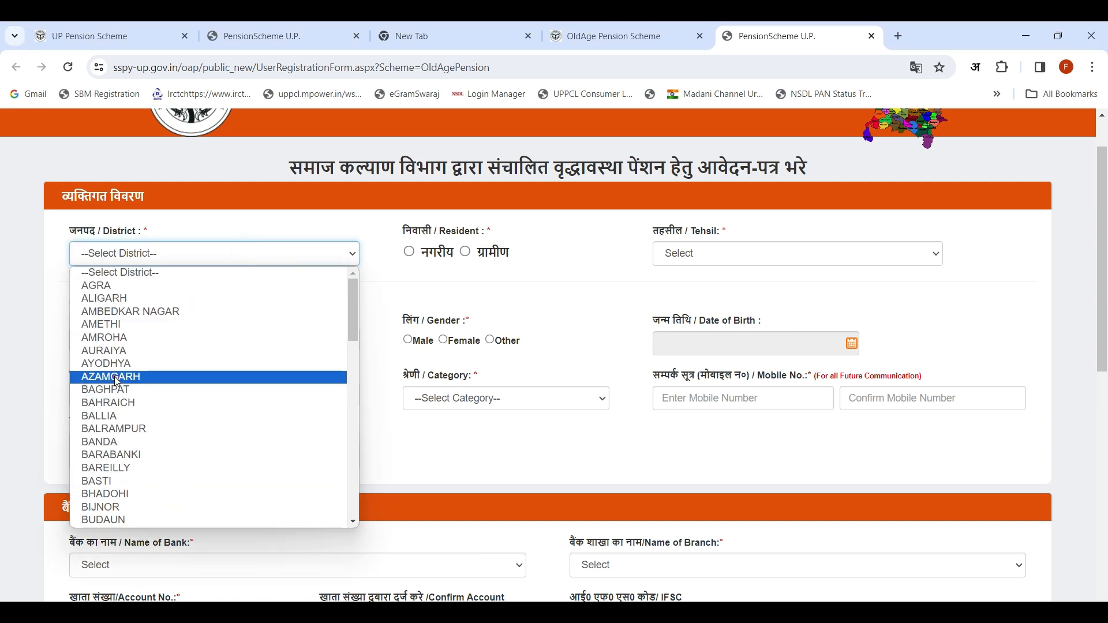
click(115, 376)
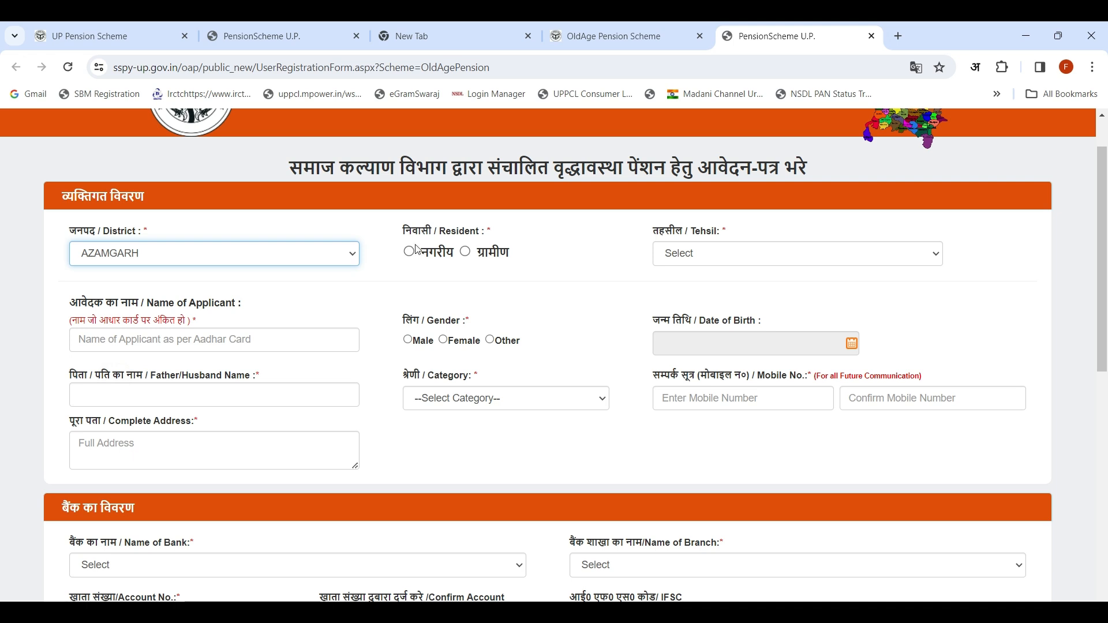
click(467, 253)
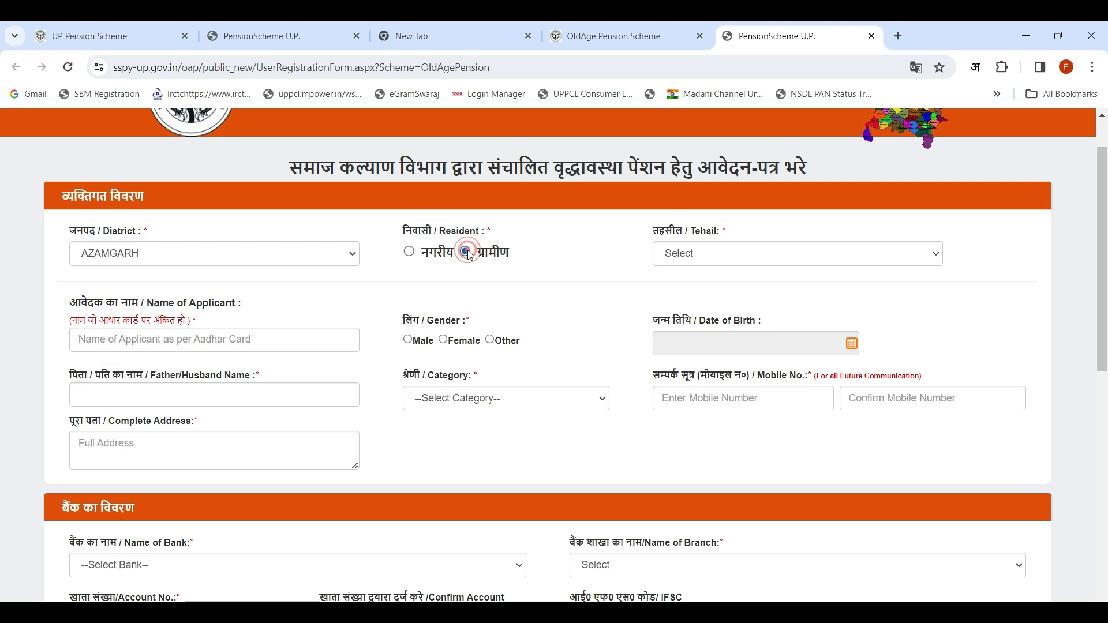
click(701, 258)
click(696, 365)
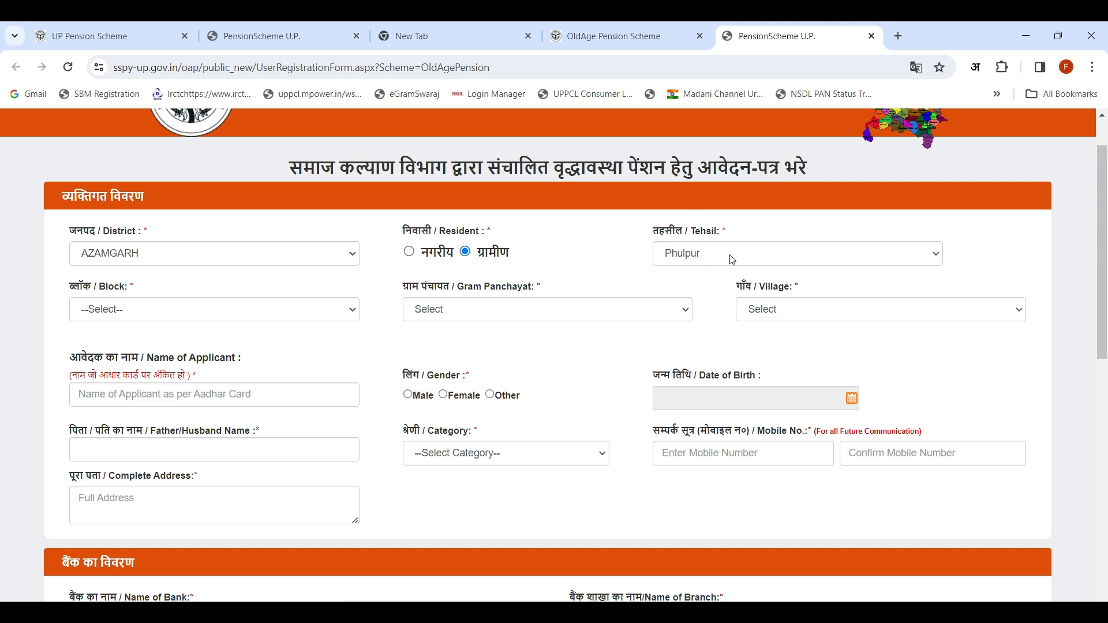
Step: Set the block to PHULPUR and select the applicant's gram panchayat and village
click(123, 313)
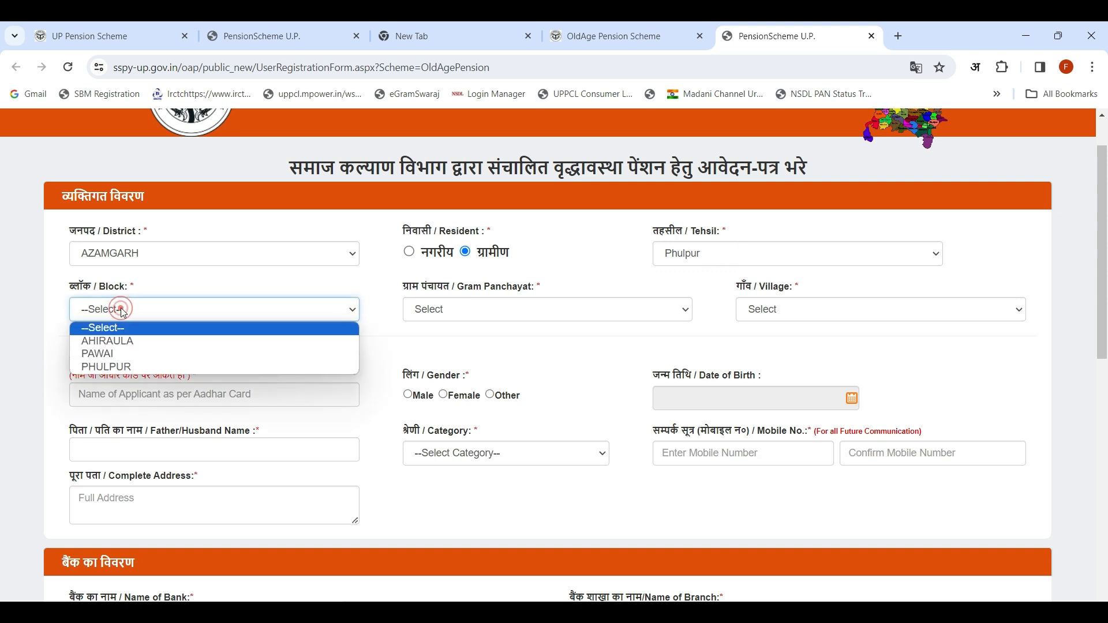
click(121, 367)
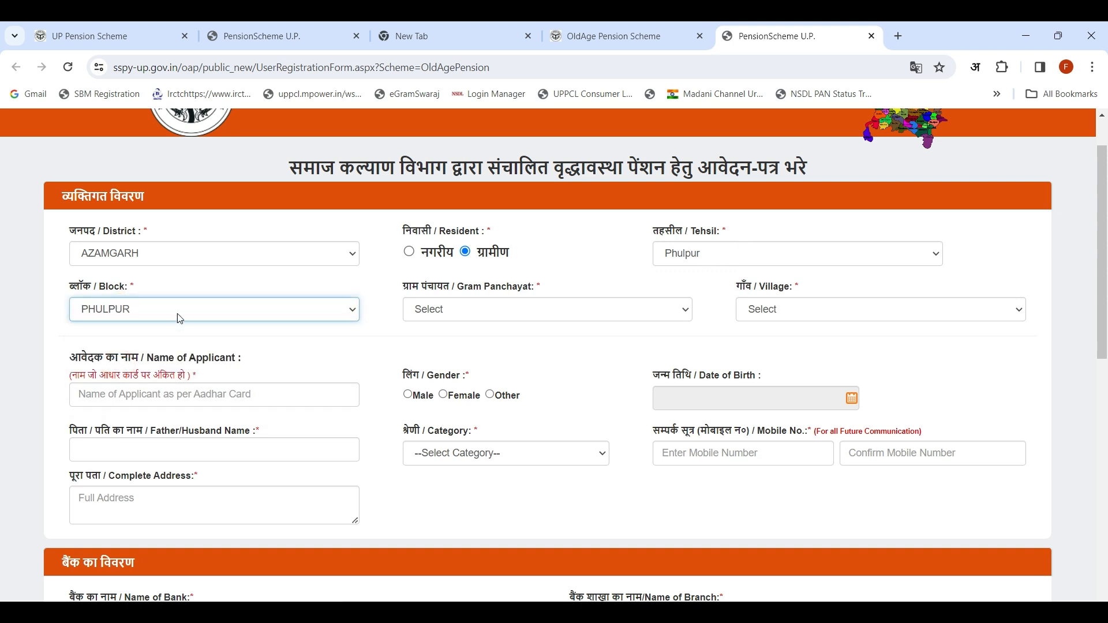
click(468, 308)
scroll(493, 494, down, 12)
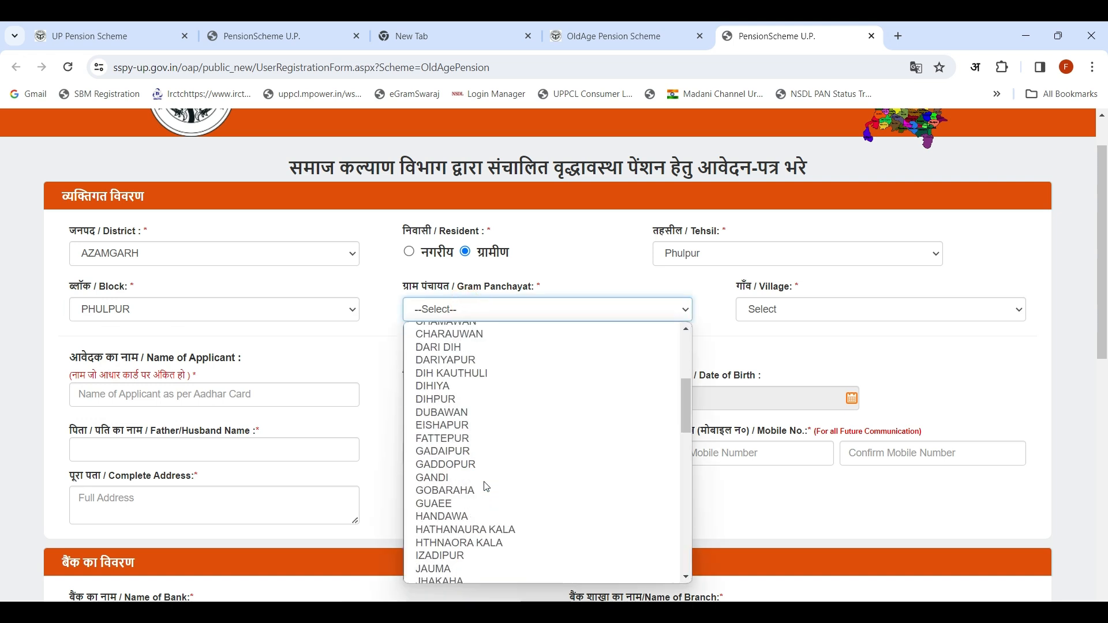
scroll(495, 494, down, 5)
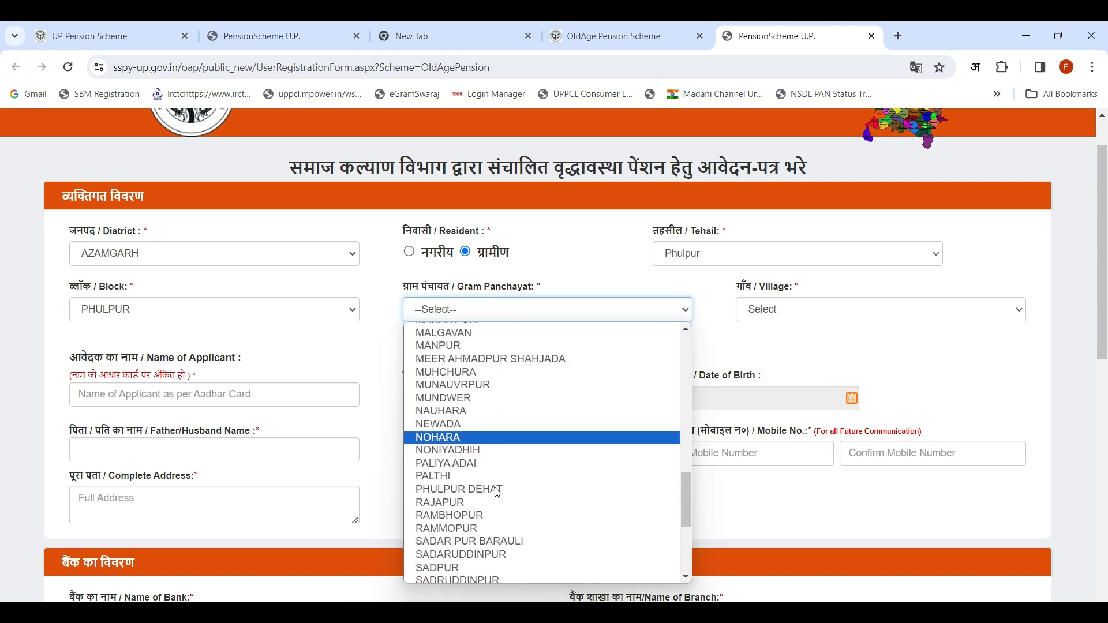
click(495, 489)
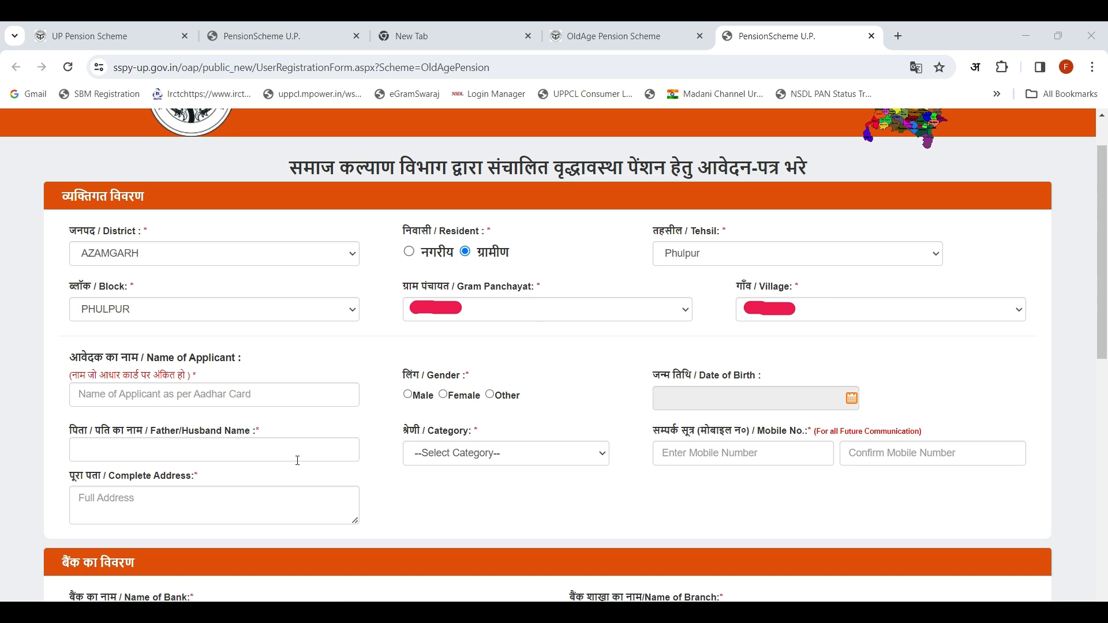
mouse_move(48, 363)
mouse_down()
mouse_move(302, 427)
mouse_move(371, 425)
mouse_up()
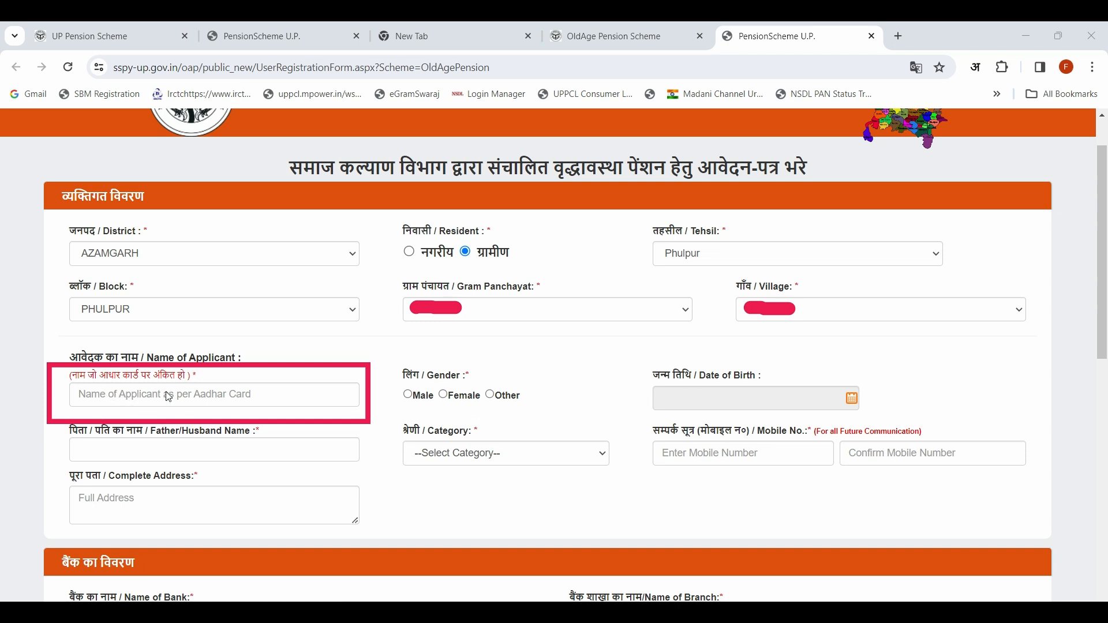
mouse_move(381, 354)
mouse_down()
mouse_move(521, 433)
mouse_move(546, 425)
mouse_up()
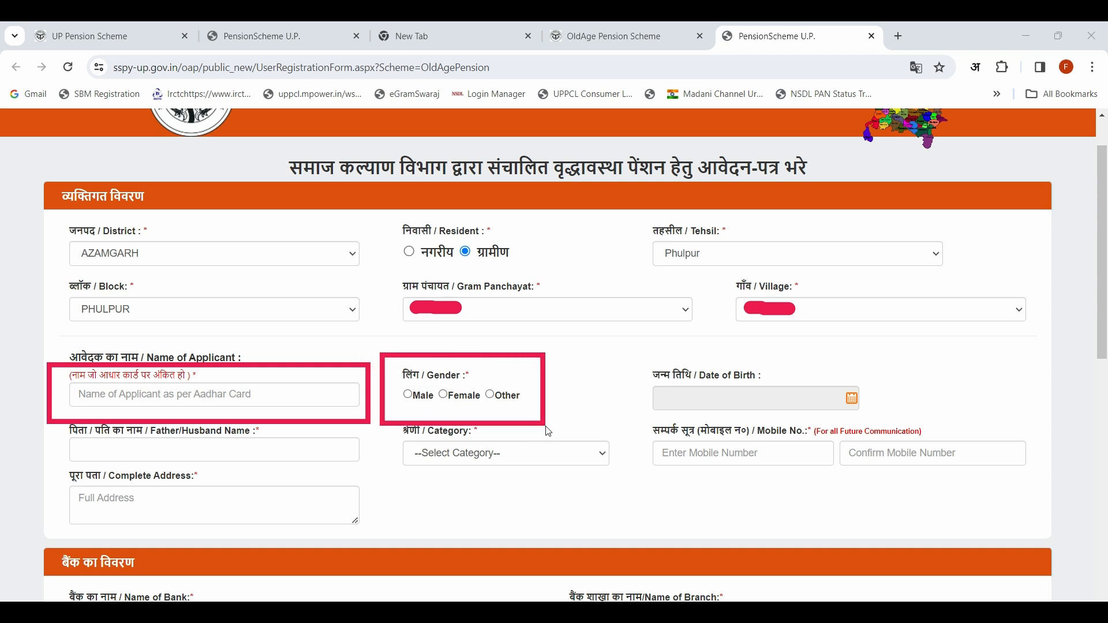
mouse_move(635, 359)
mouse_down()
mouse_move(748, 426)
mouse_move(900, 439)
mouse_move(877, 430)
mouse_up()
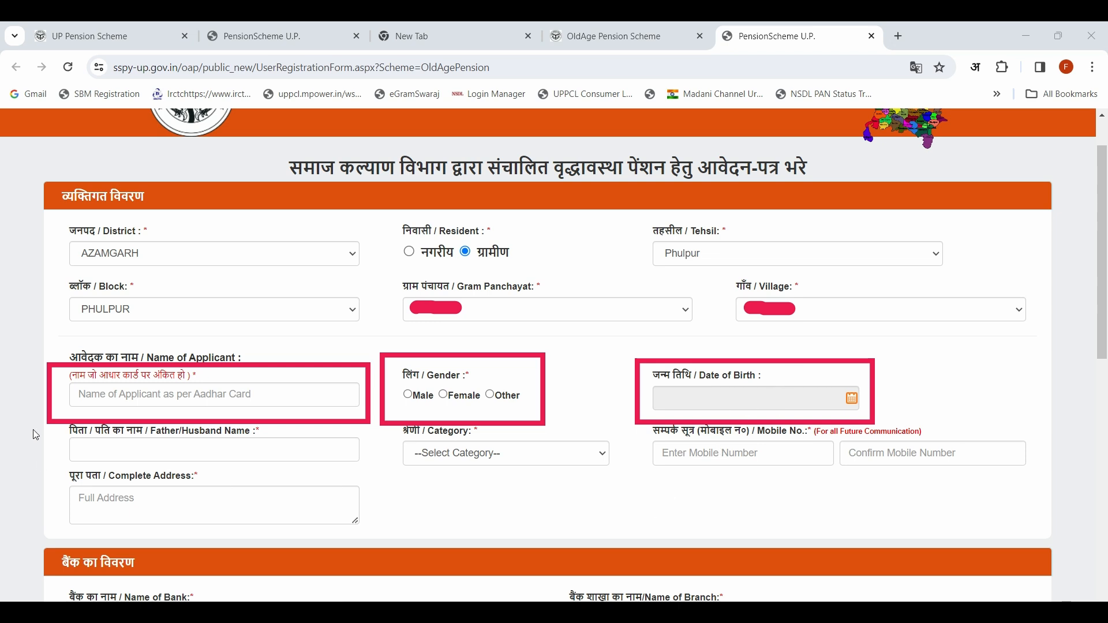
mouse_move(33, 418)
mouse_down()
mouse_move(256, 477)
mouse_move(375, 484)
mouse_up()
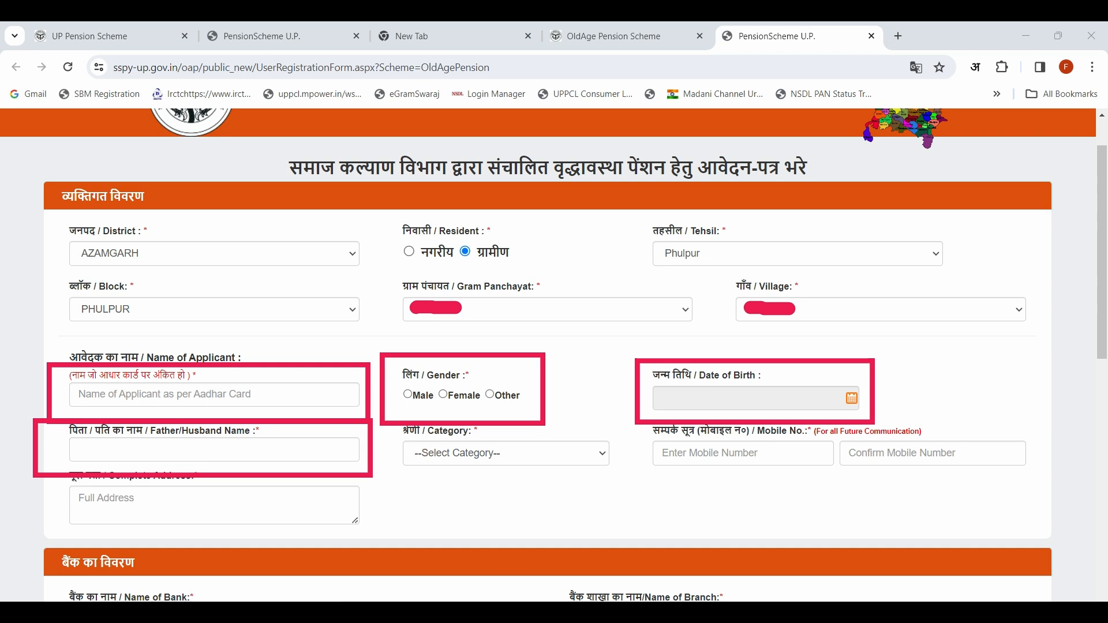
Step: Set the applicant's category to GENERAL
click(456, 454)
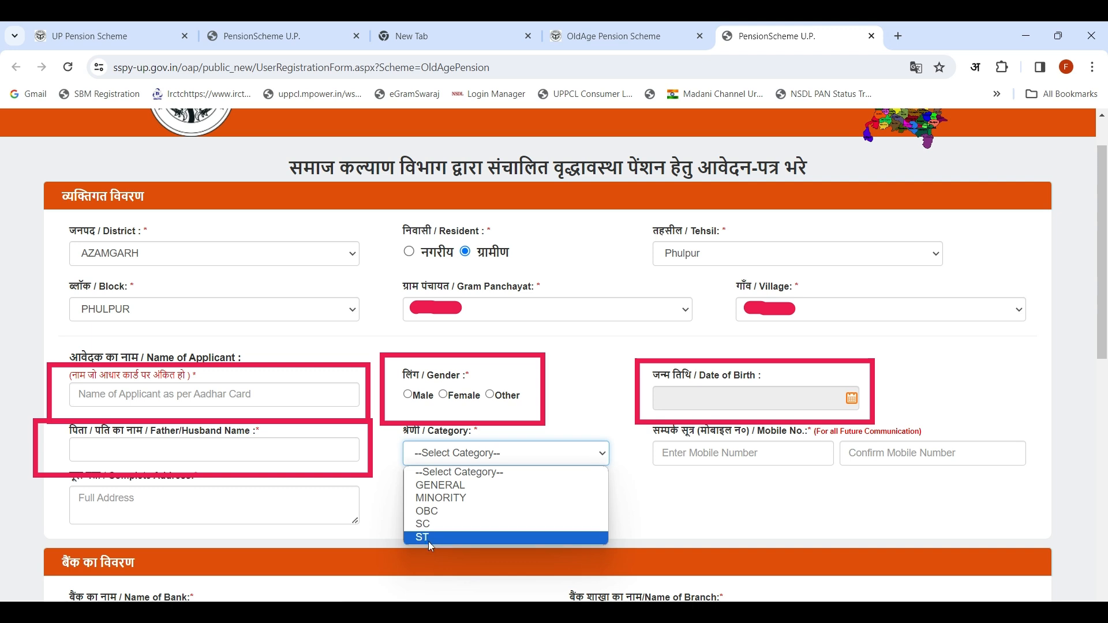
click(437, 485)
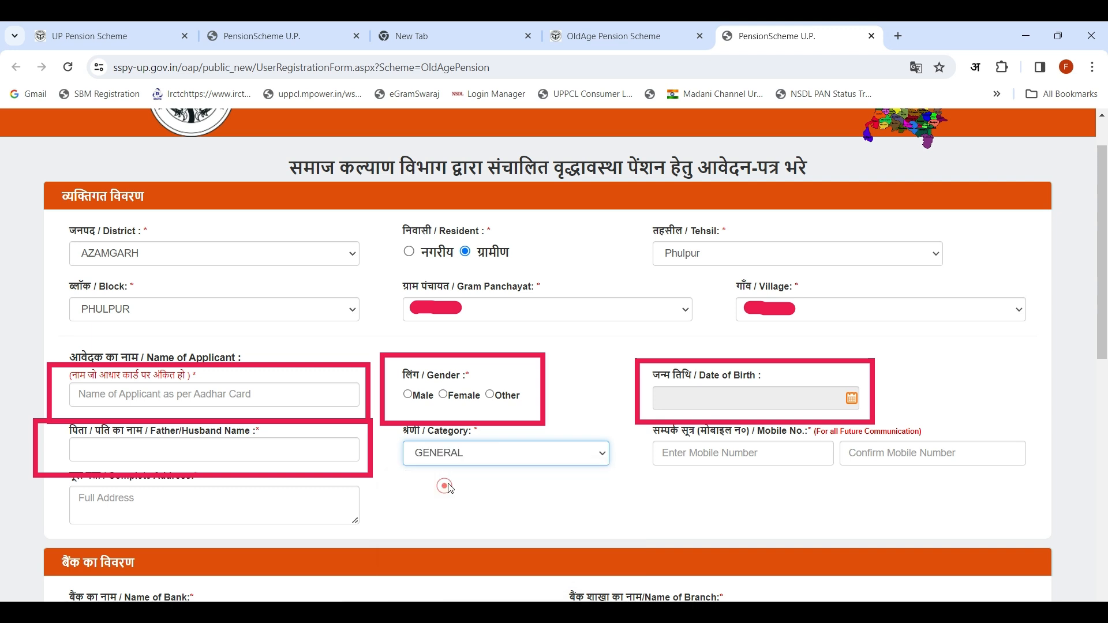
click(708, 454)
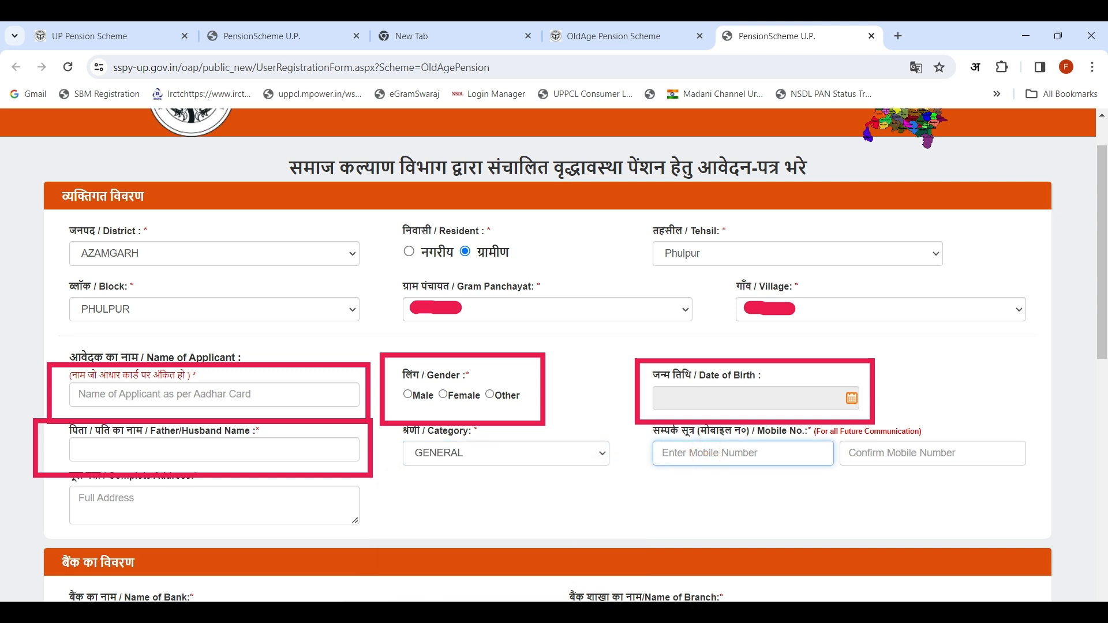
click(541, 595)
mouse_move(633, 434)
mouse_down()
mouse_move(845, 470)
mouse_move(843, 481)
mouse_up()
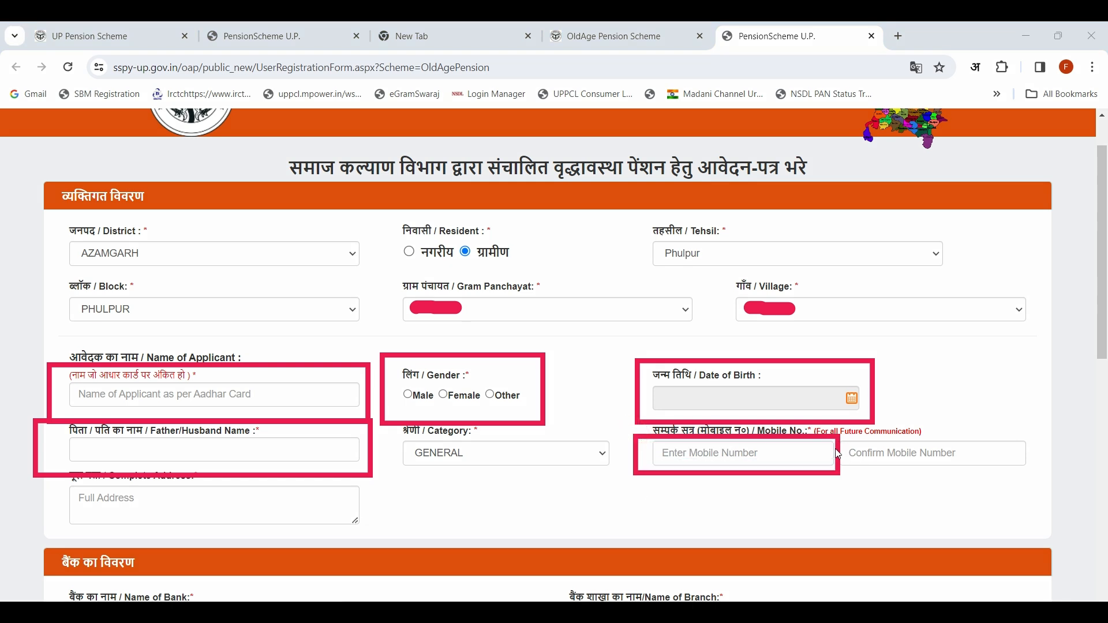
drag(1039, 433, 836, 484)
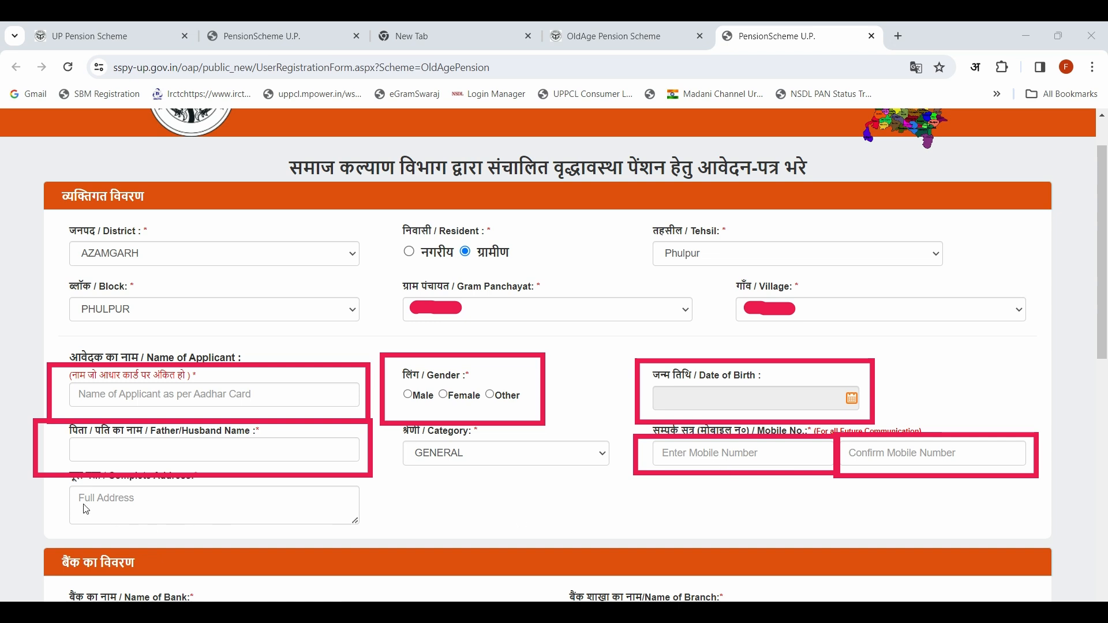
mouse_move(48, 477)
mouse_down()
mouse_move(266, 537)
mouse_move(388, 541)
mouse_up()
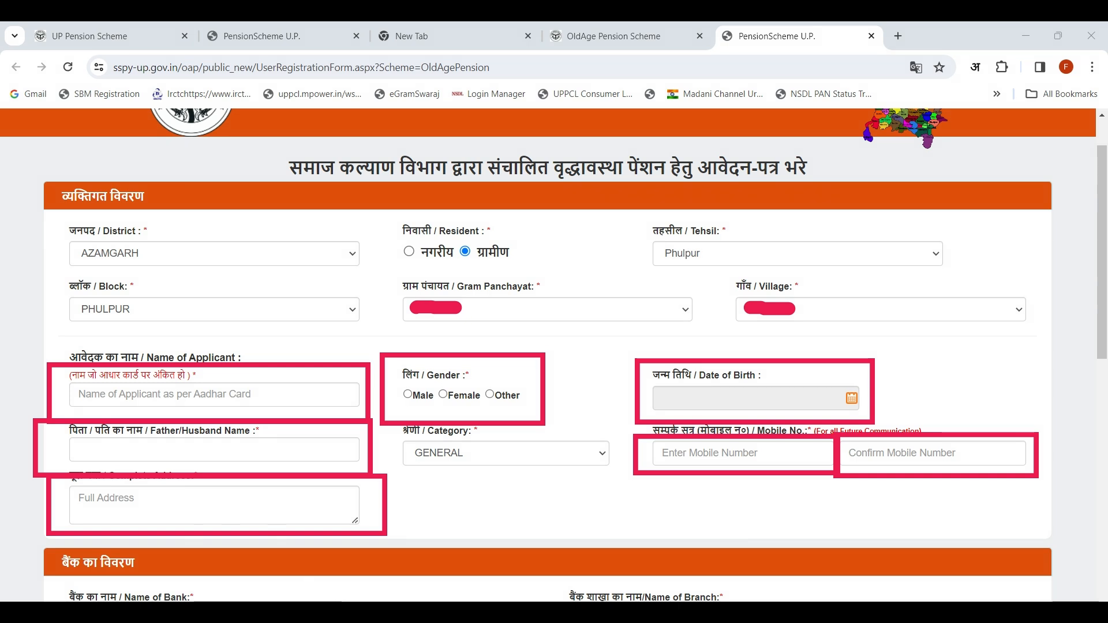
key(Escape)
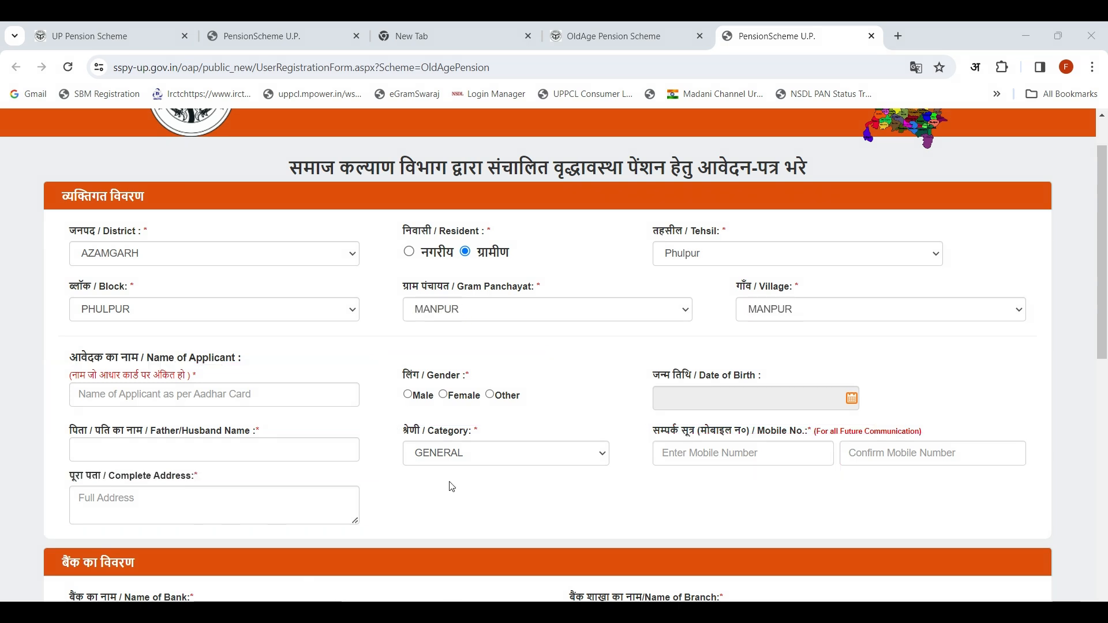
Step: Set the applicant's bank to UNION BANK OF INDIA and the bank branch to AZAMGARH
scroll(473, 399, down, 3)
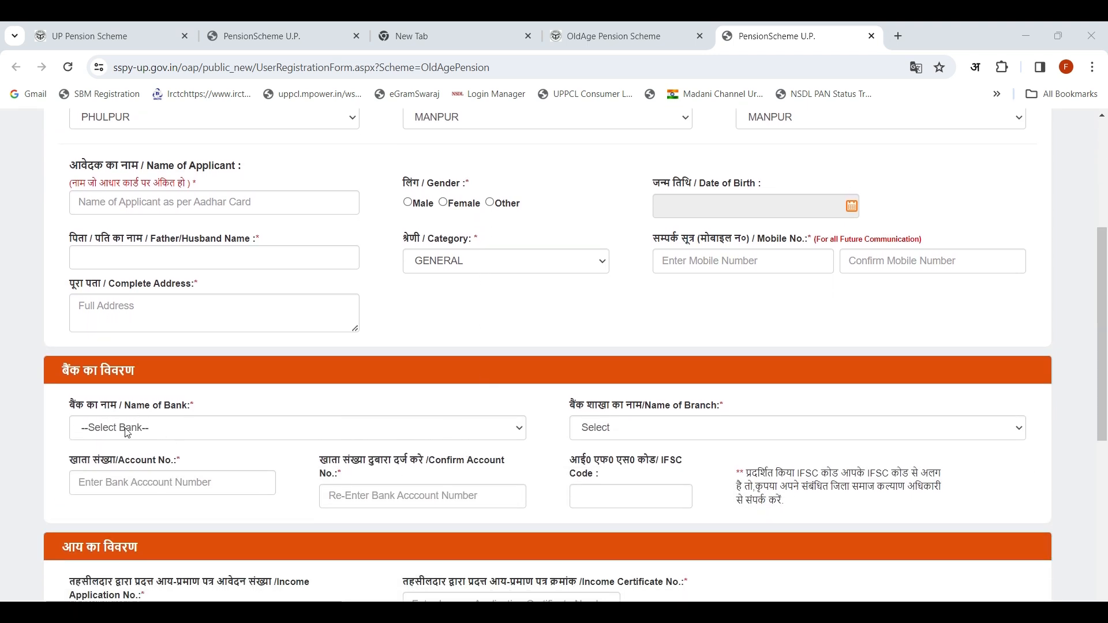
click(182, 428)
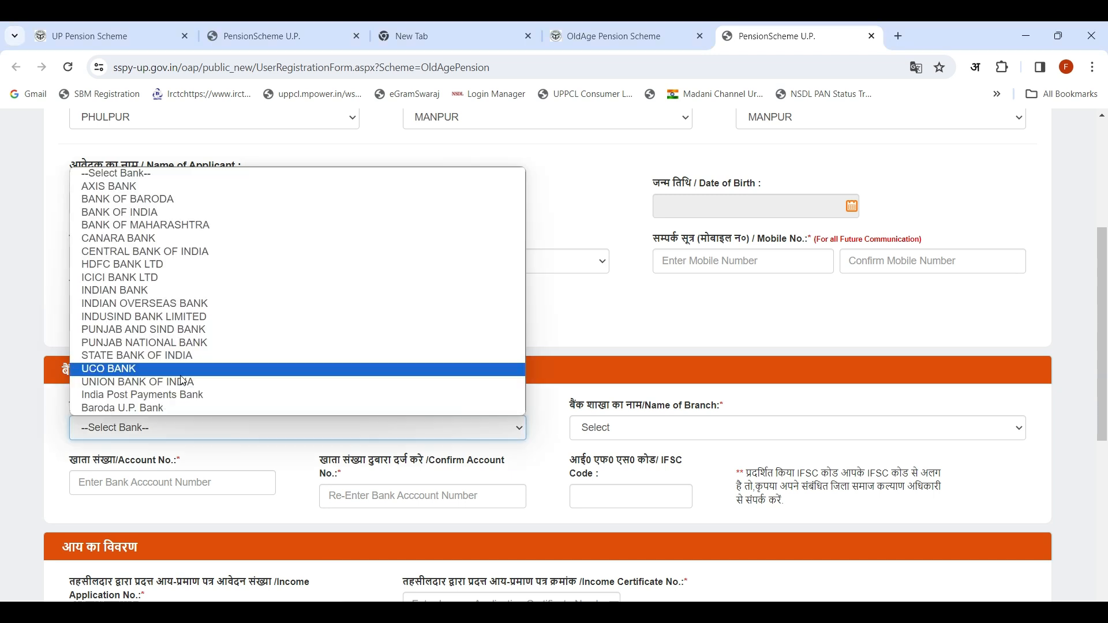
click(139, 383)
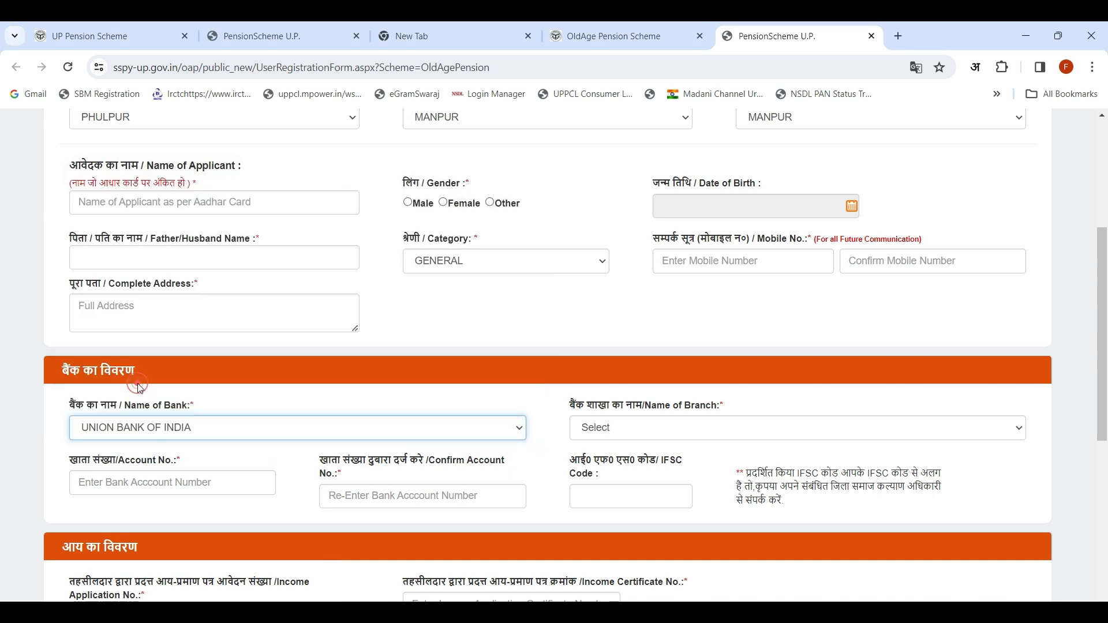
click(599, 433)
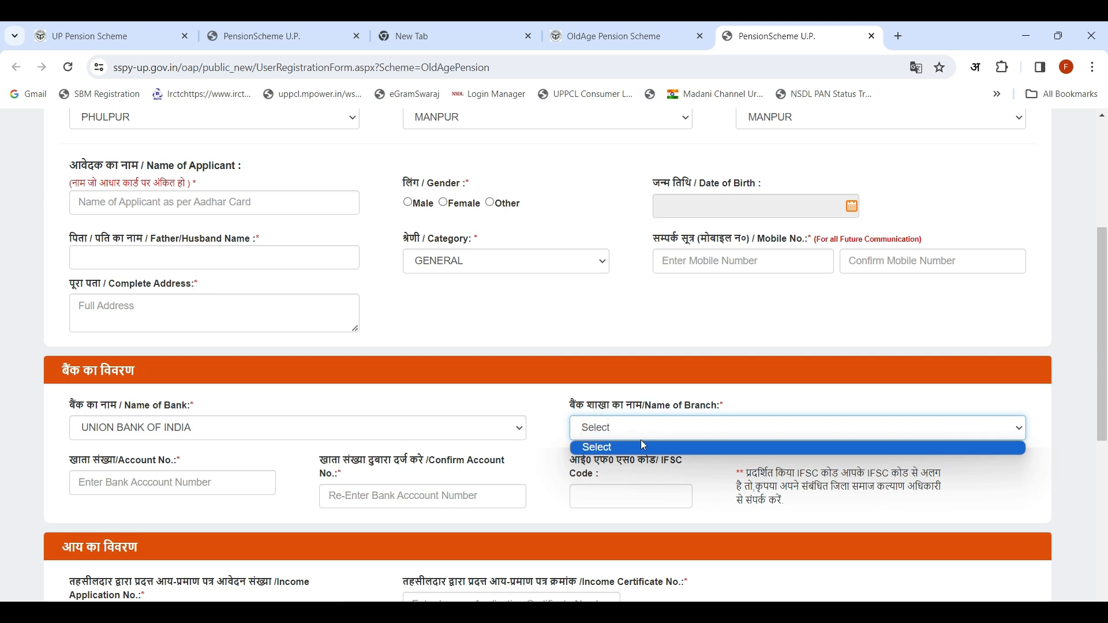
click(648, 427)
click(649, 427)
click(648, 427)
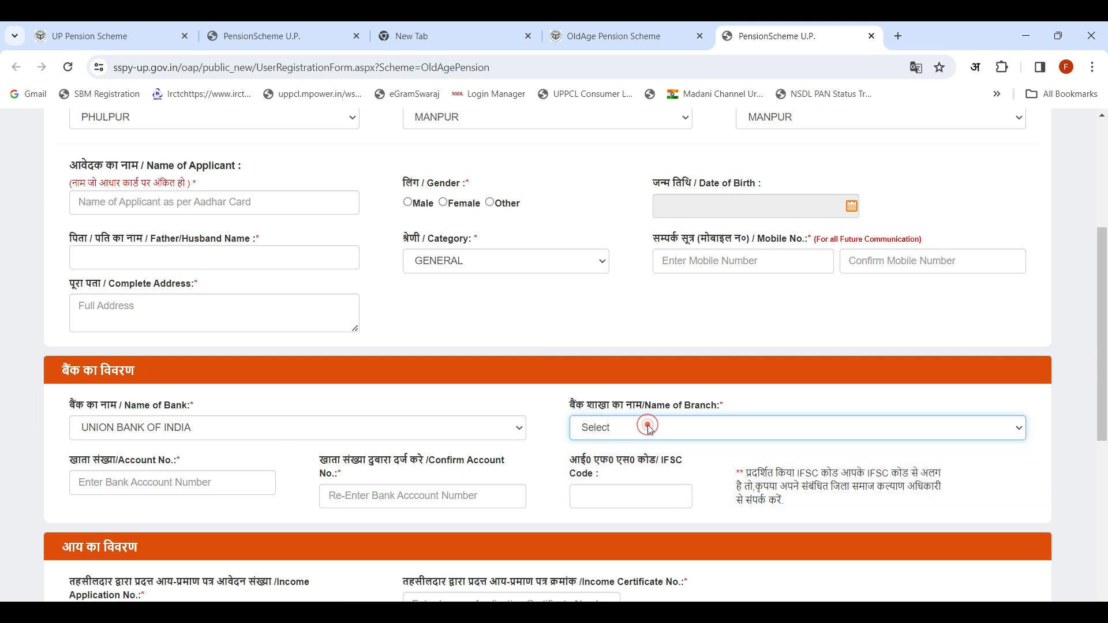
click(648, 427)
click(648, 427)
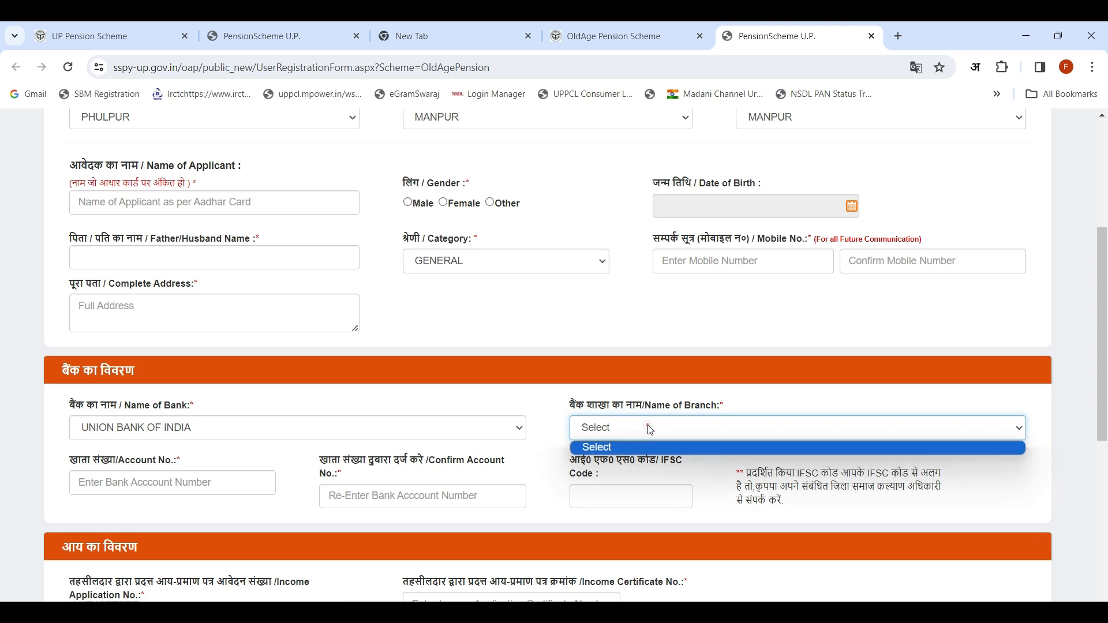
click(648, 427)
click(648, 427)
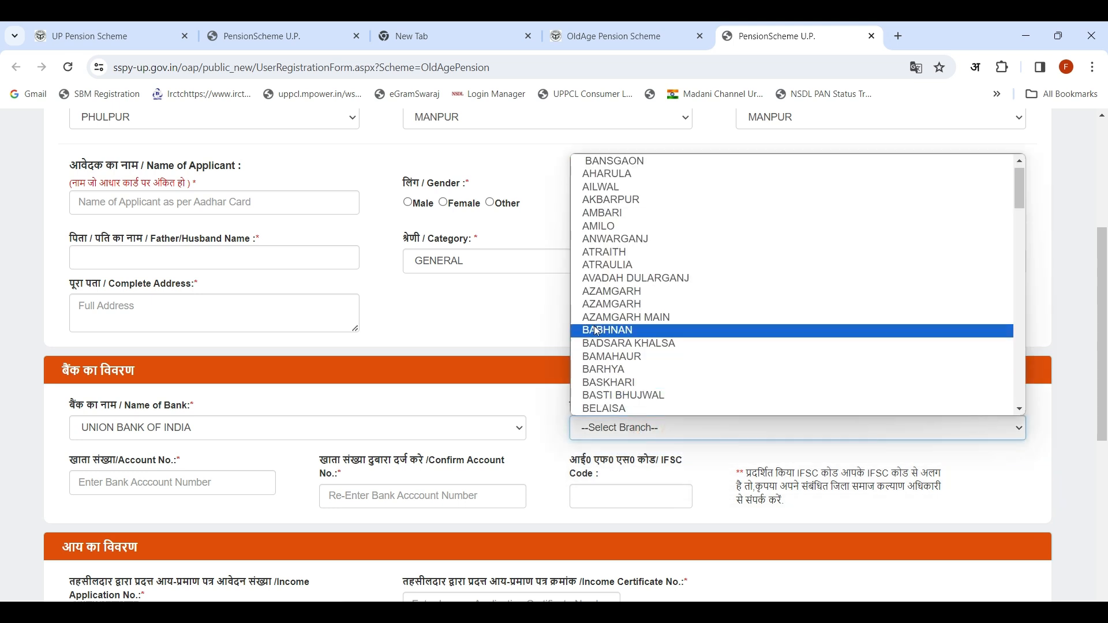
click(618, 304)
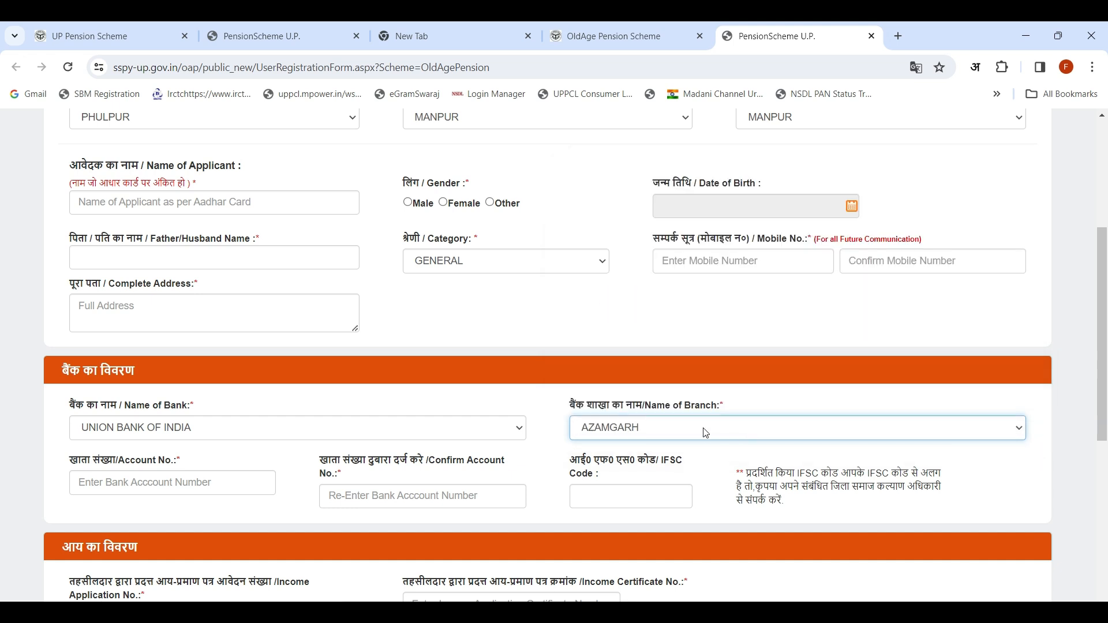
Step: Examine the bank account number and confirmation fields and the income certificate section
click(173, 482)
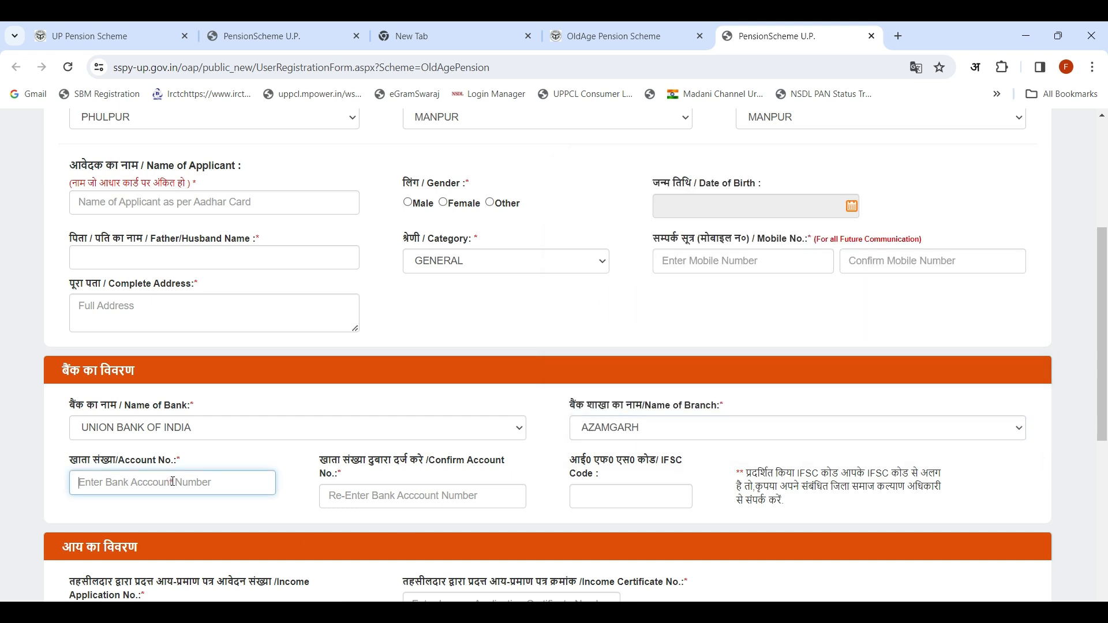
click(361, 500)
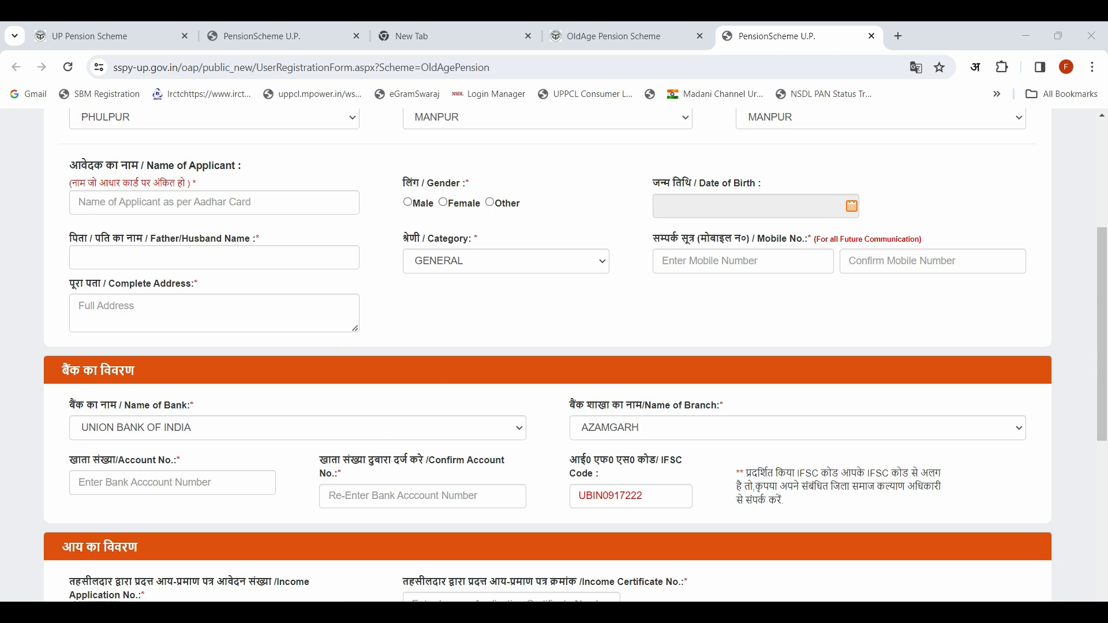
scroll(454, 433, down, 3)
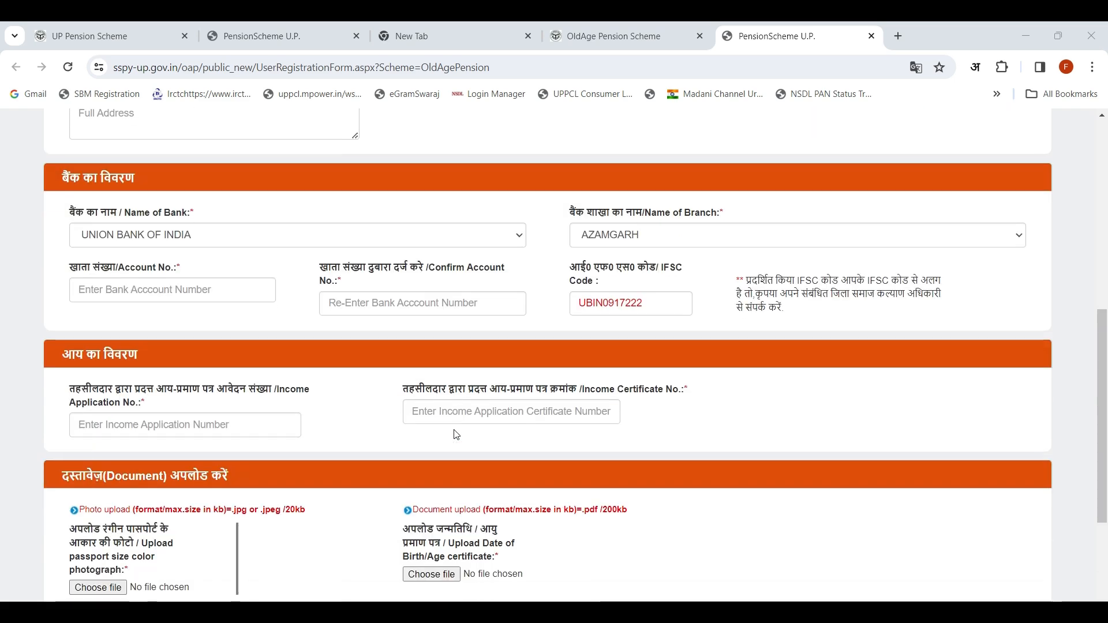
Step: Enter the applicant's full name in the personal details section
scroll(456, 428, up, 3)
scroll(455, 427, up, 3)
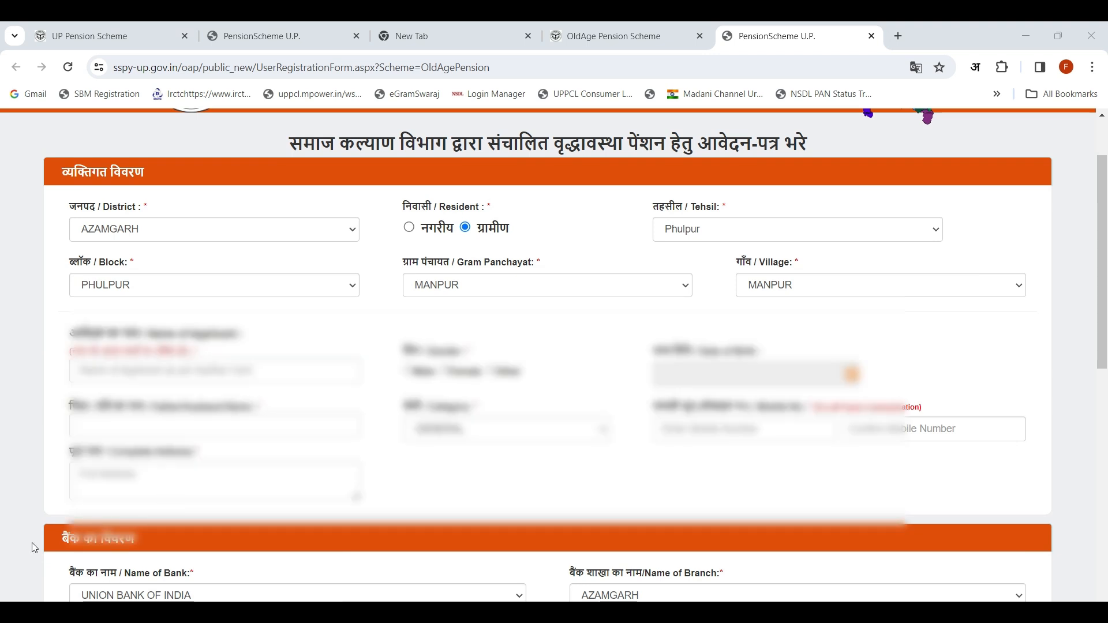
scroll(122, 330, up, 1)
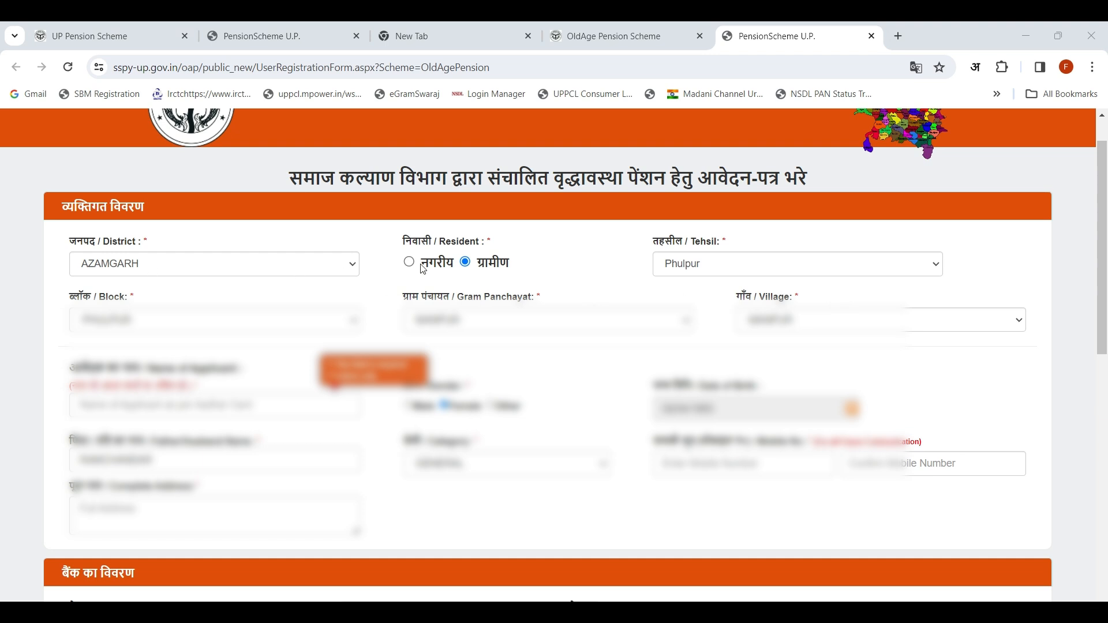
click(209, 404)
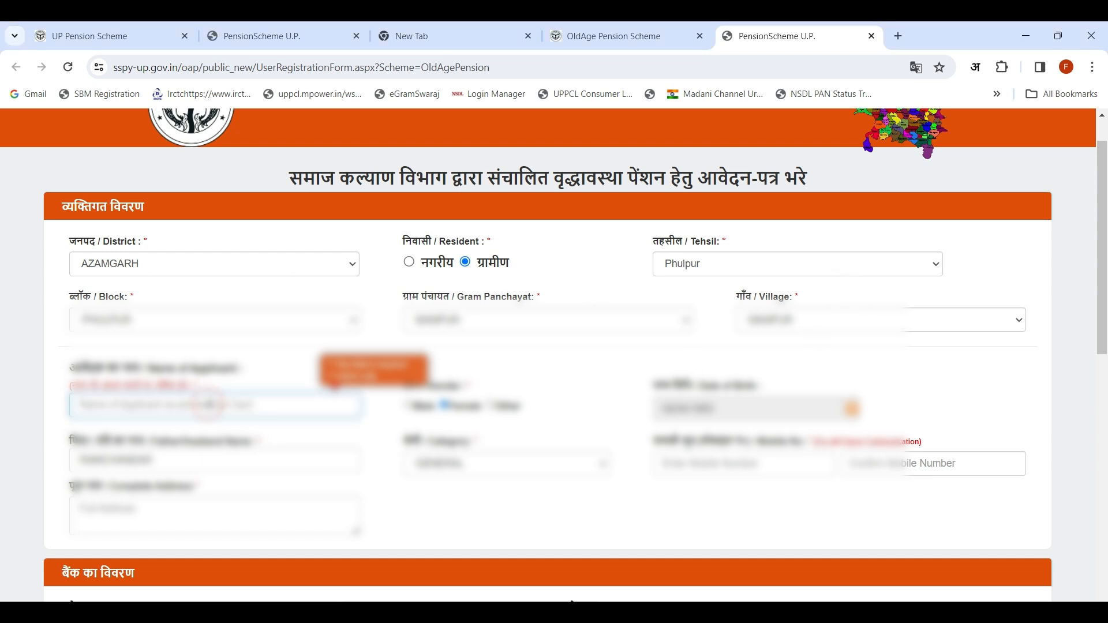
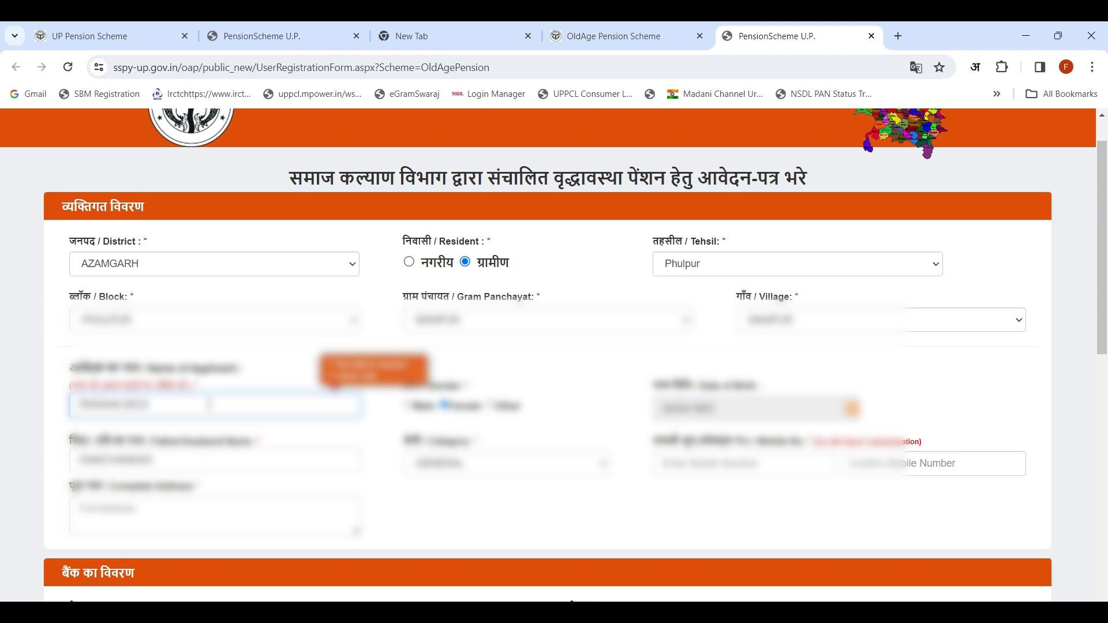
click(388, 423)
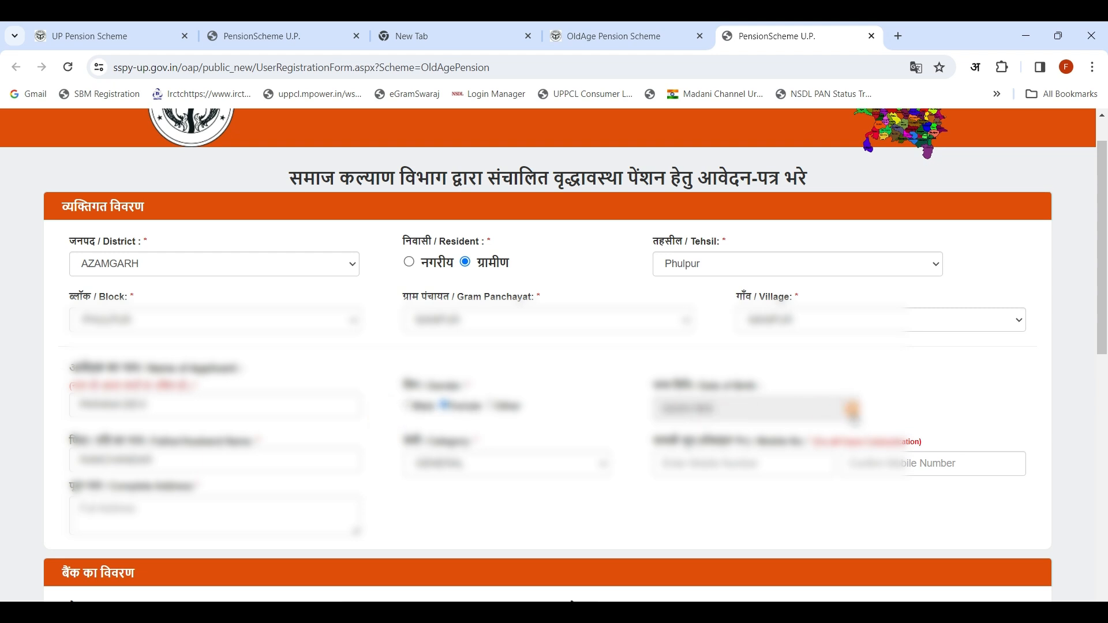
Step: Check the date of birth calendar and set the applicant's category to the option listed directly above ST
click(852, 410)
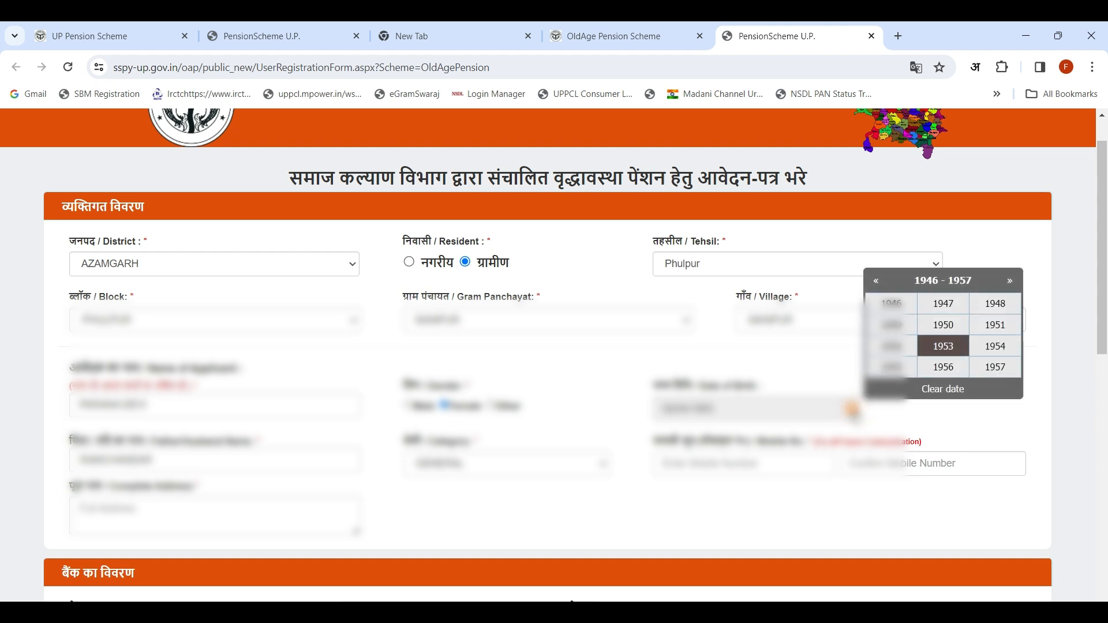
click(853, 410)
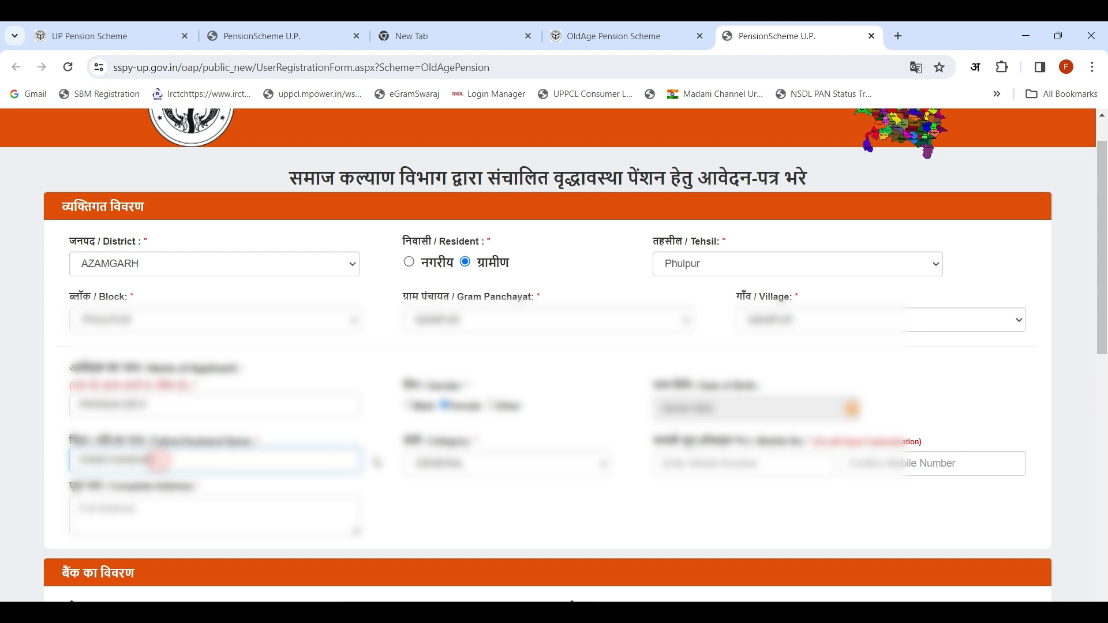
click(462, 464)
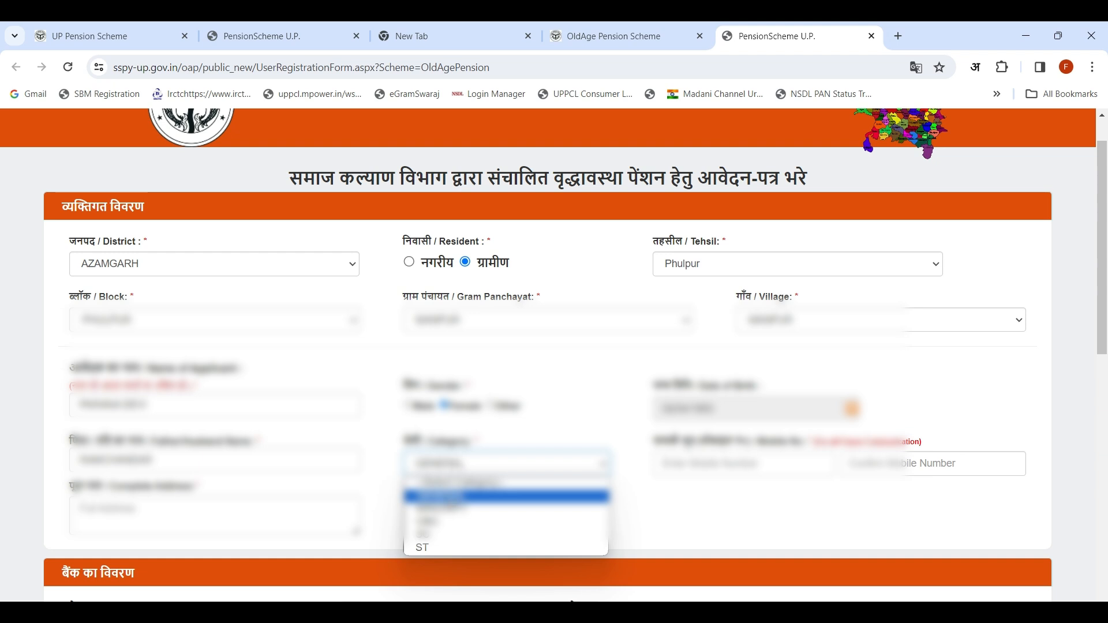
click(438, 536)
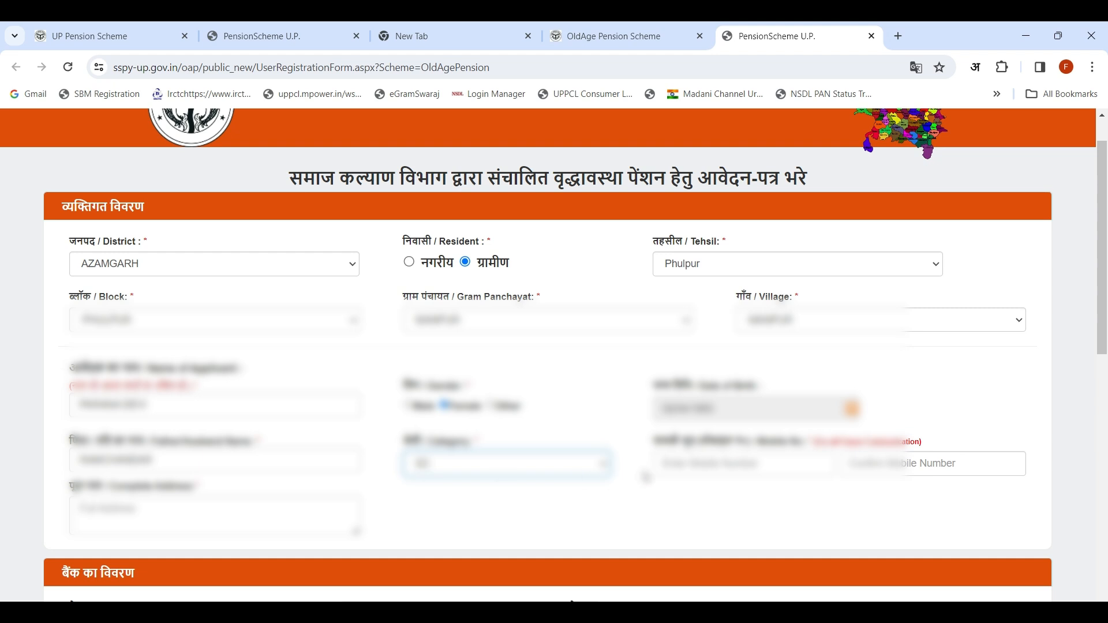
click(693, 466)
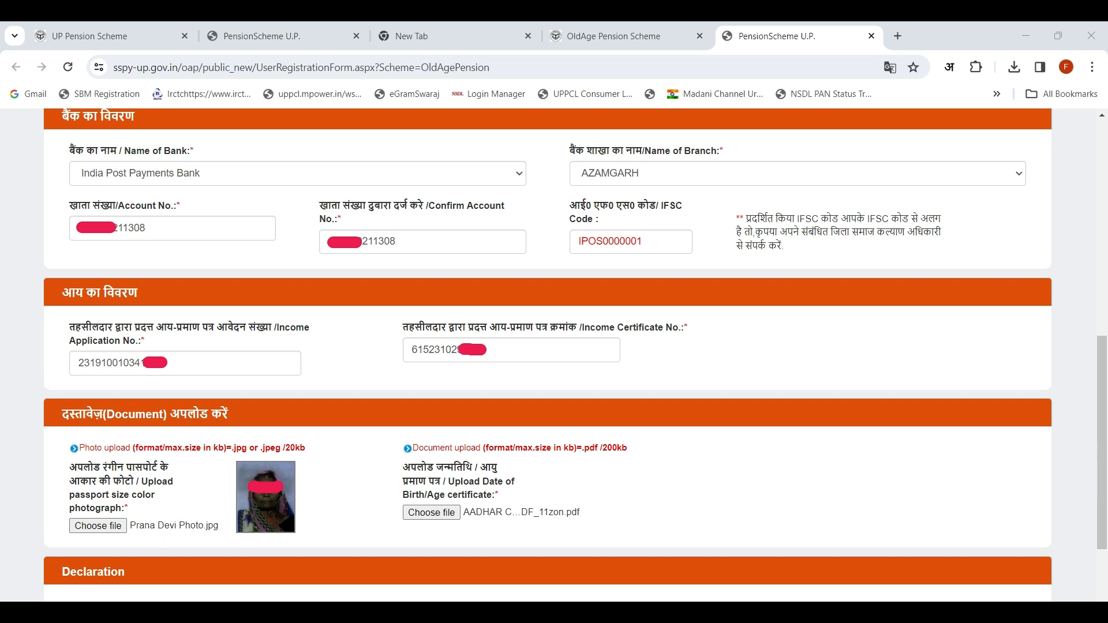
Step: Accept the declaration and submit the pension application with the code from a refreshed captcha
scroll(74, 503, down, 2)
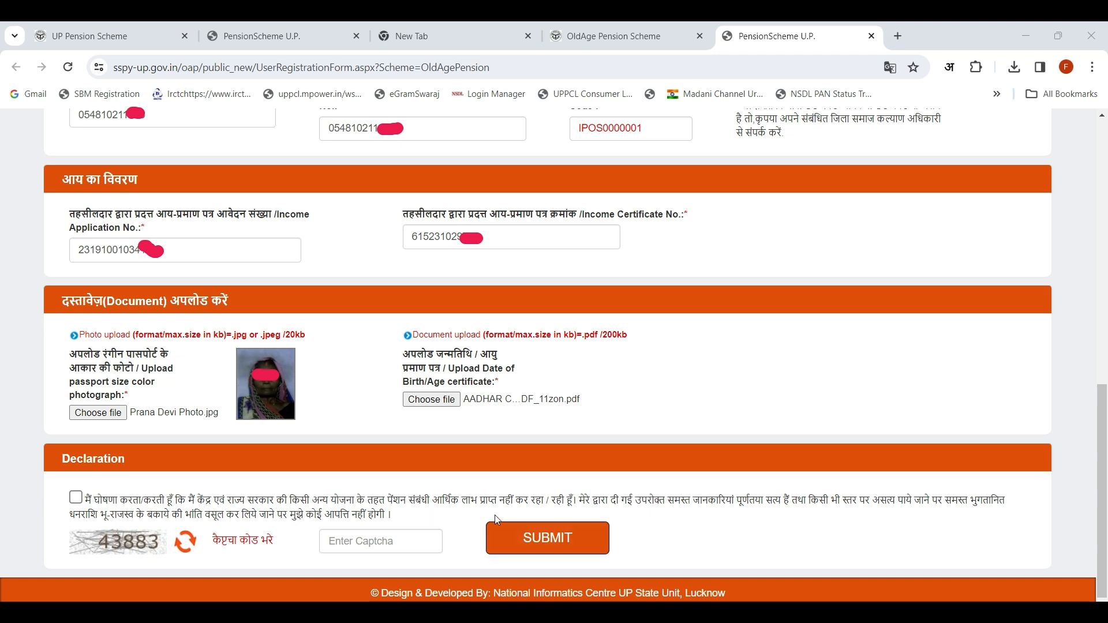
click(76, 499)
click(354, 545)
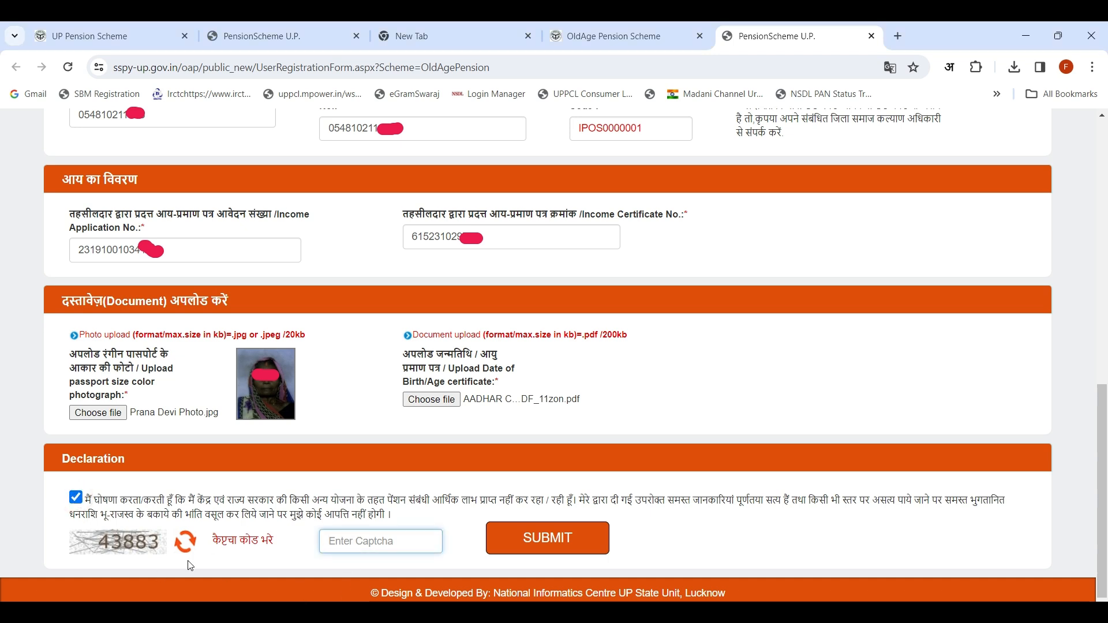
click(187, 543)
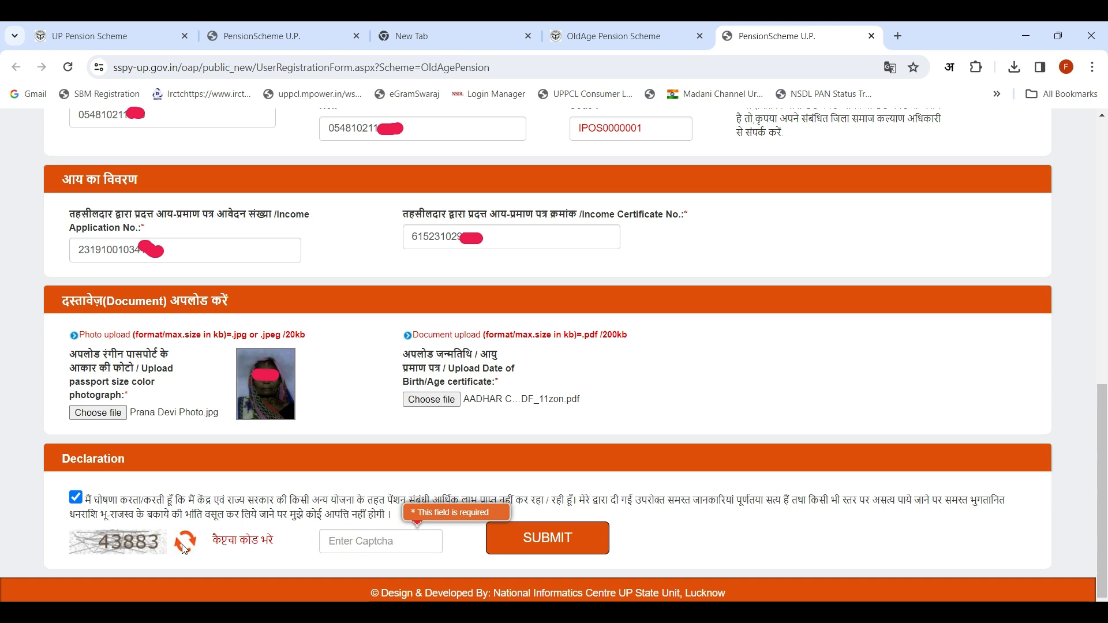
click(183, 546)
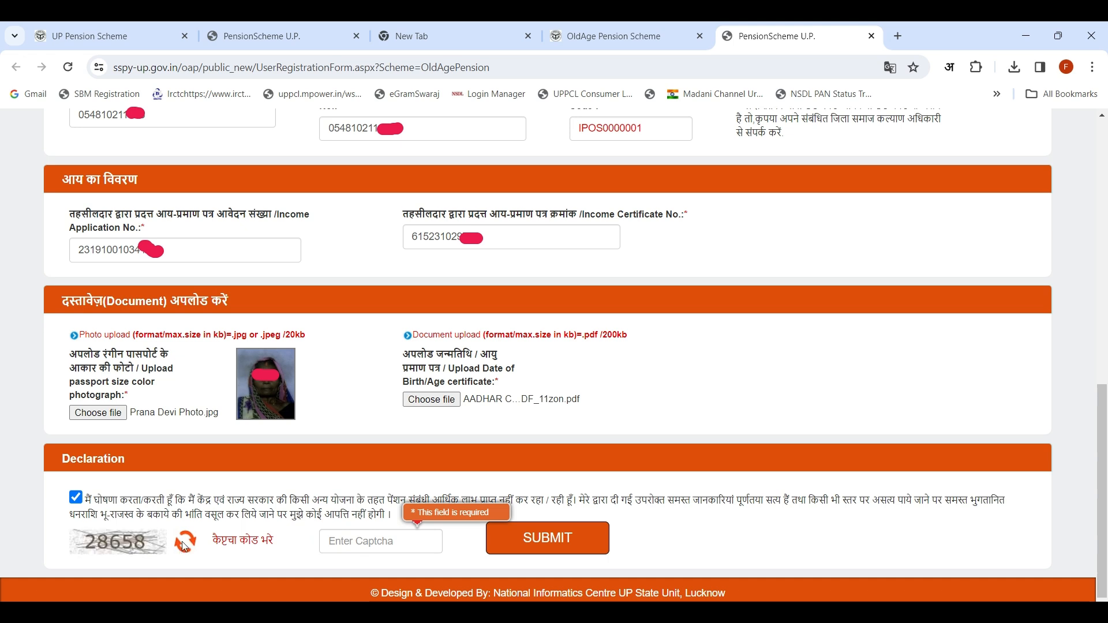
click(368, 544)
text(2)
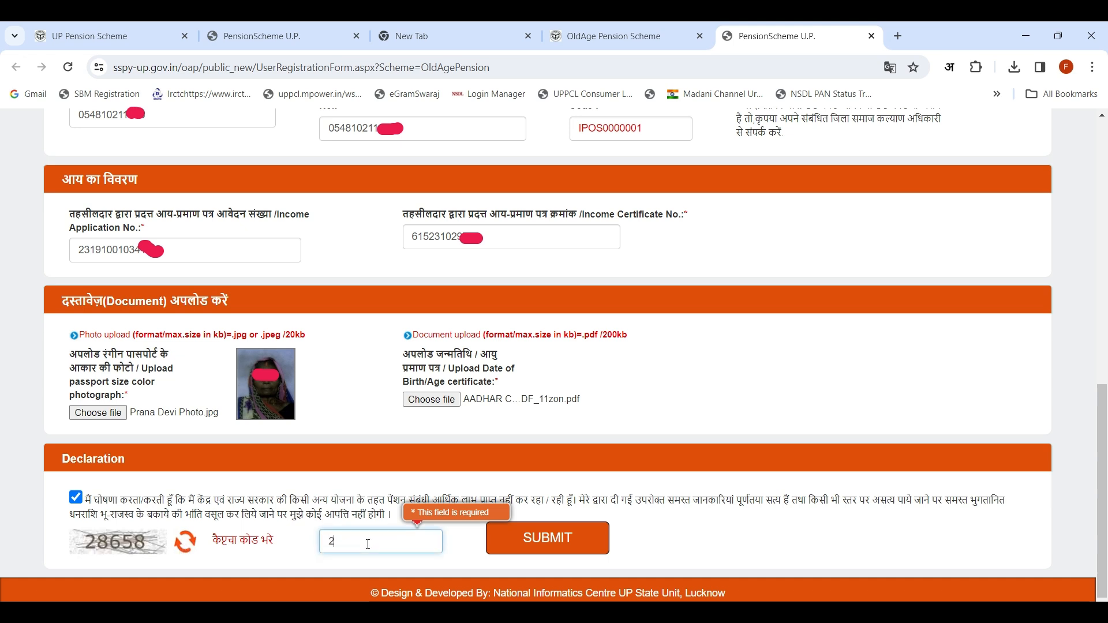
text(8658)
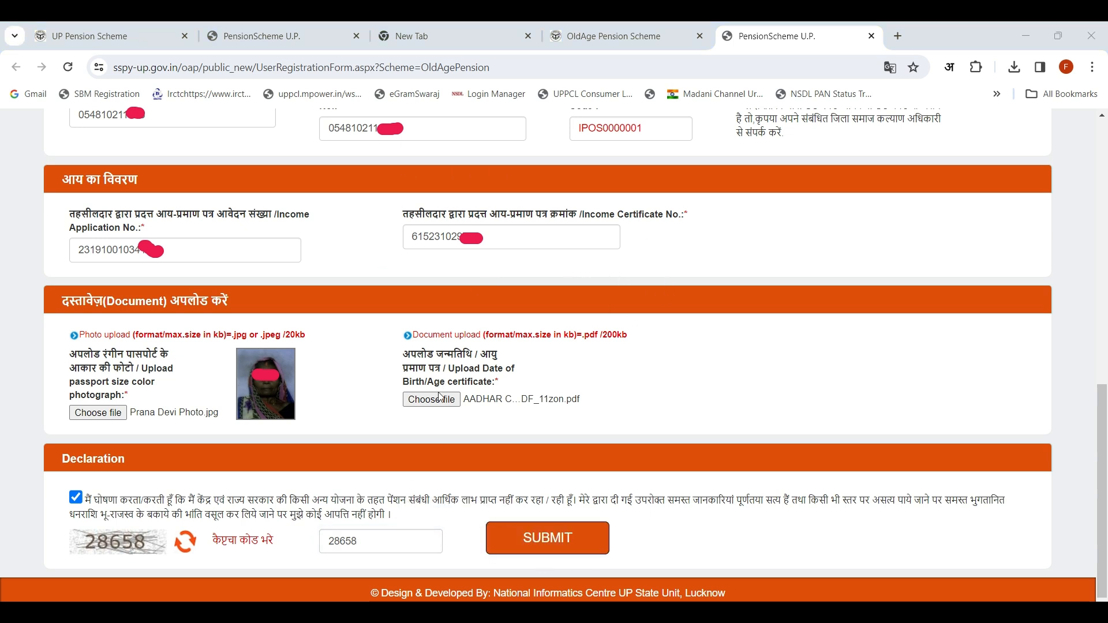
click(536, 550)
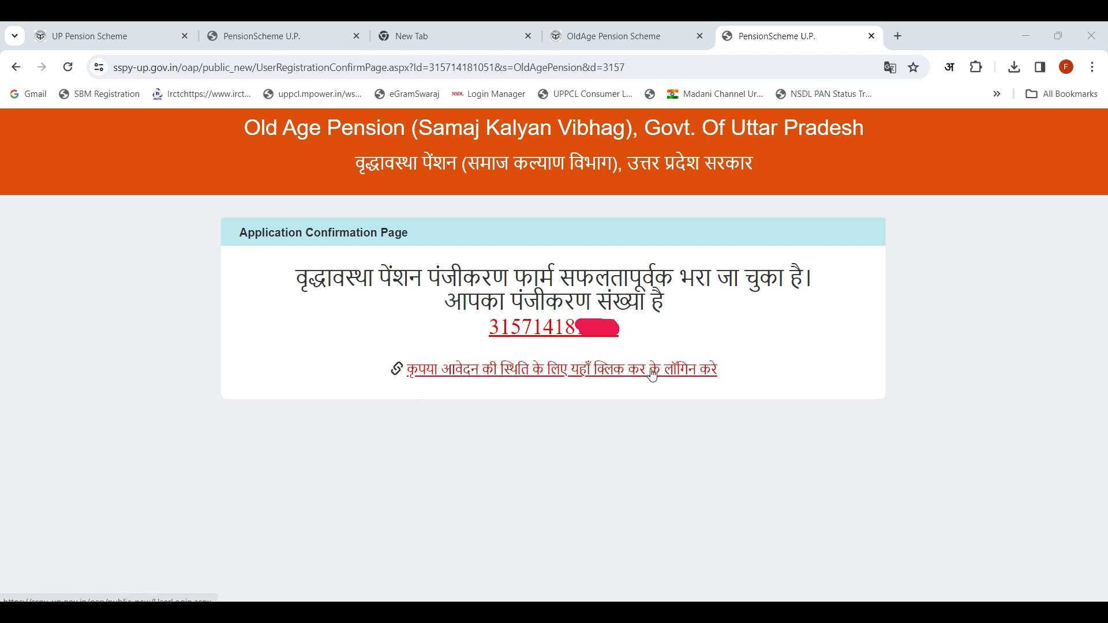
Step: Go to the applicant status login from the confirmation page and choose OldAge Pension as the scheme
click(587, 376)
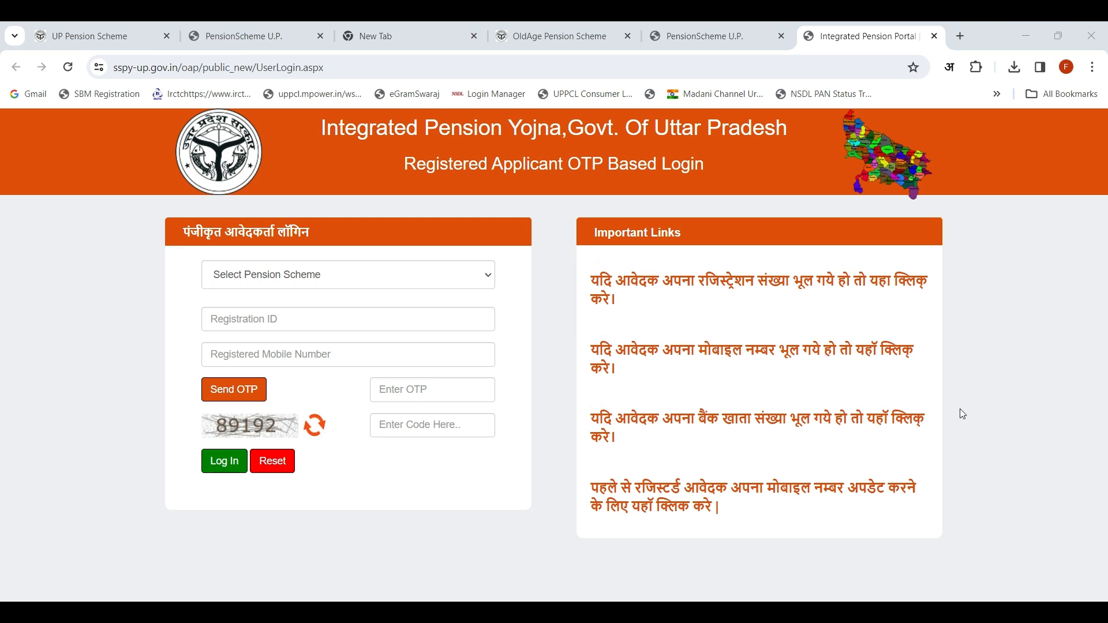
click(284, 275)
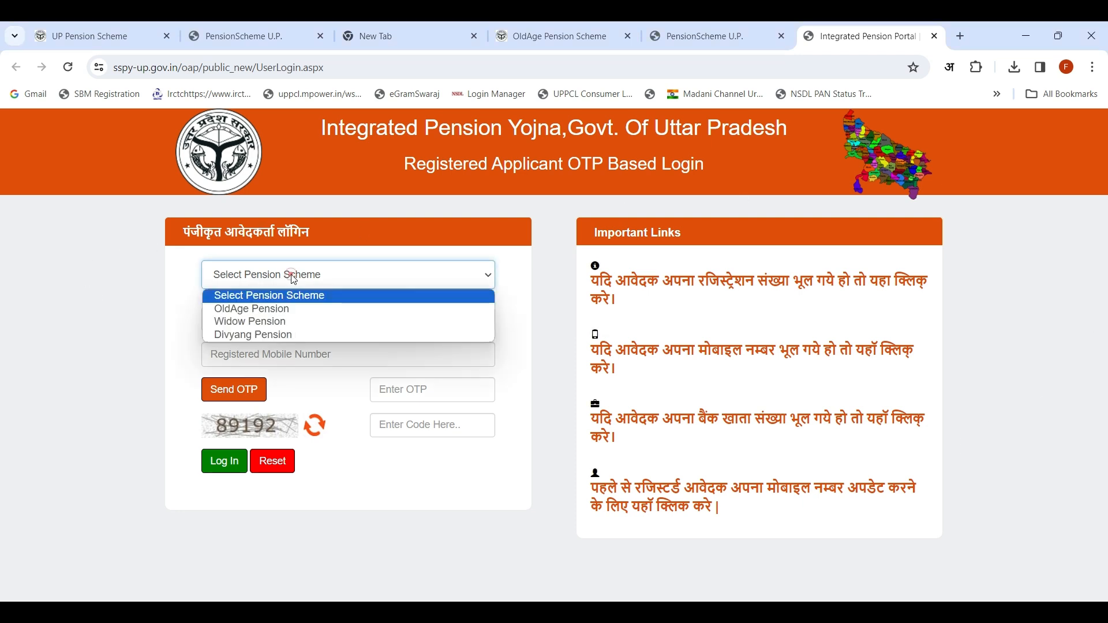
click(254, 310)
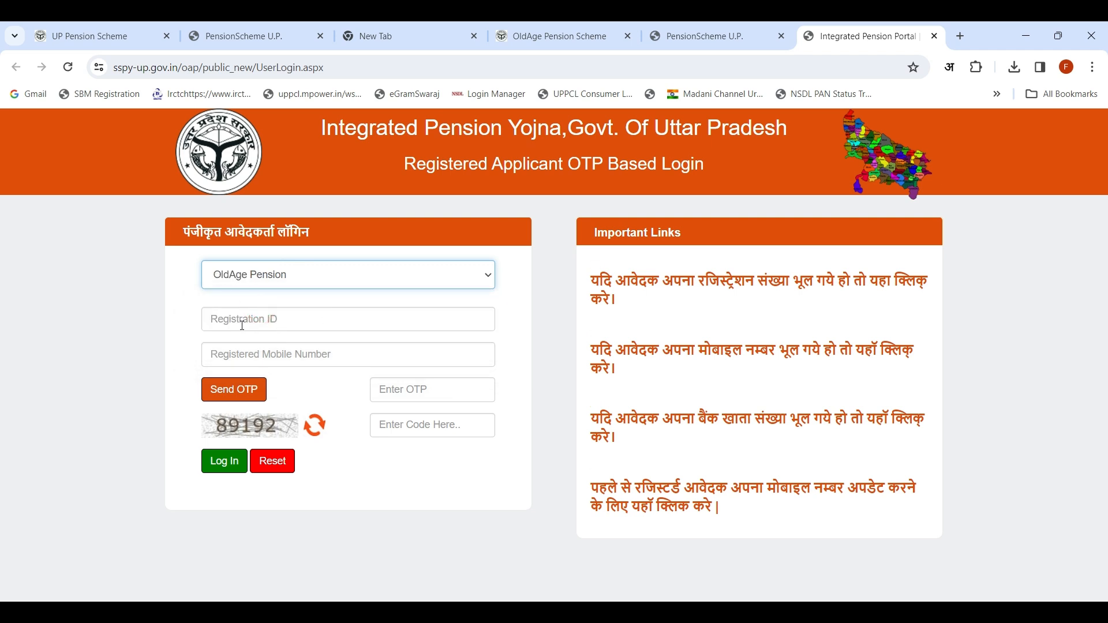
click(234, 320)
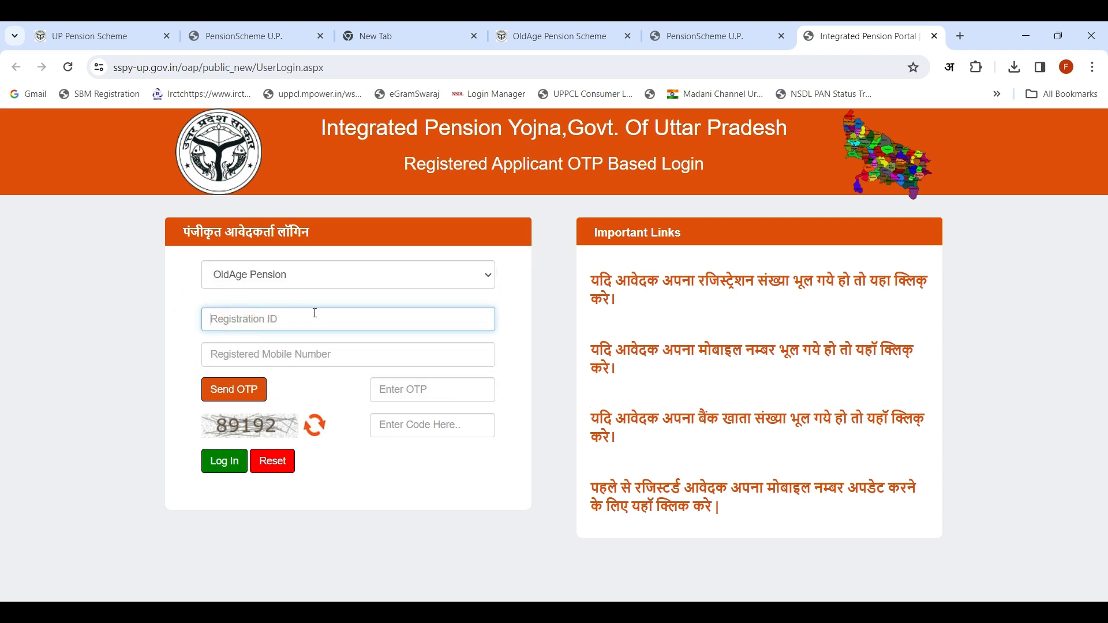
click(254, 355)
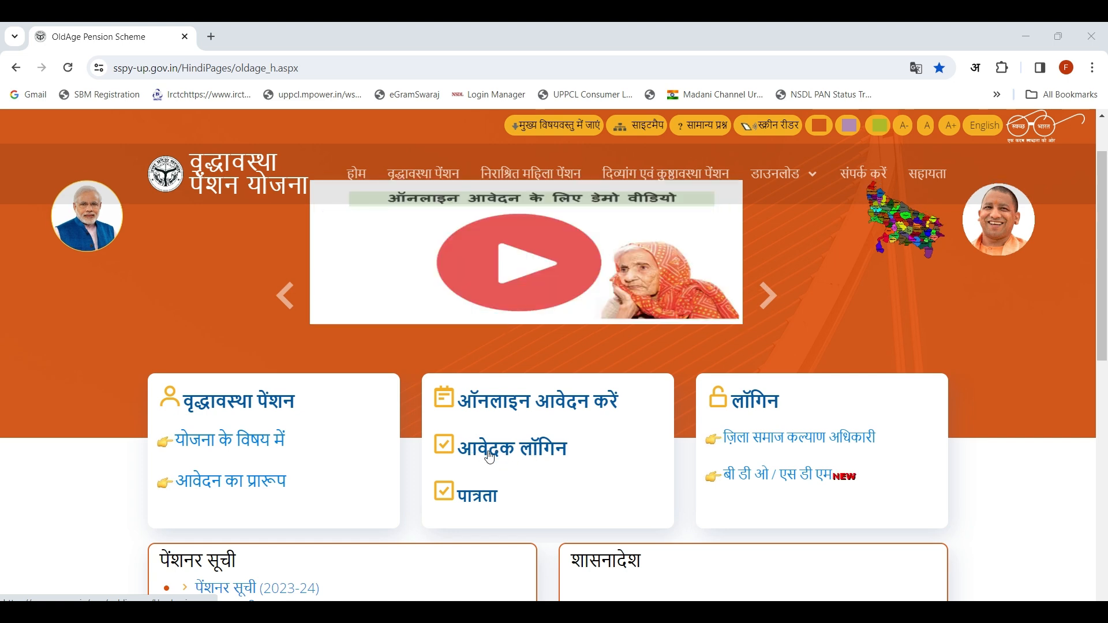
Step: Open the applicant login from the old age pension home page and set the pension scheme to OldAge Pension
click(491, 458)
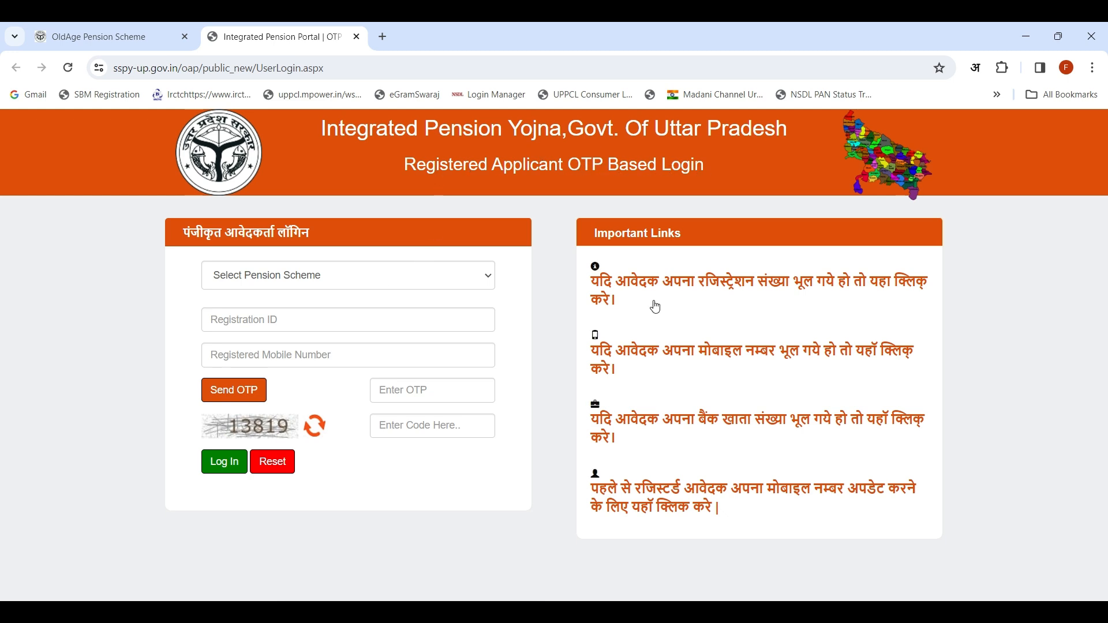
click(351, 280)
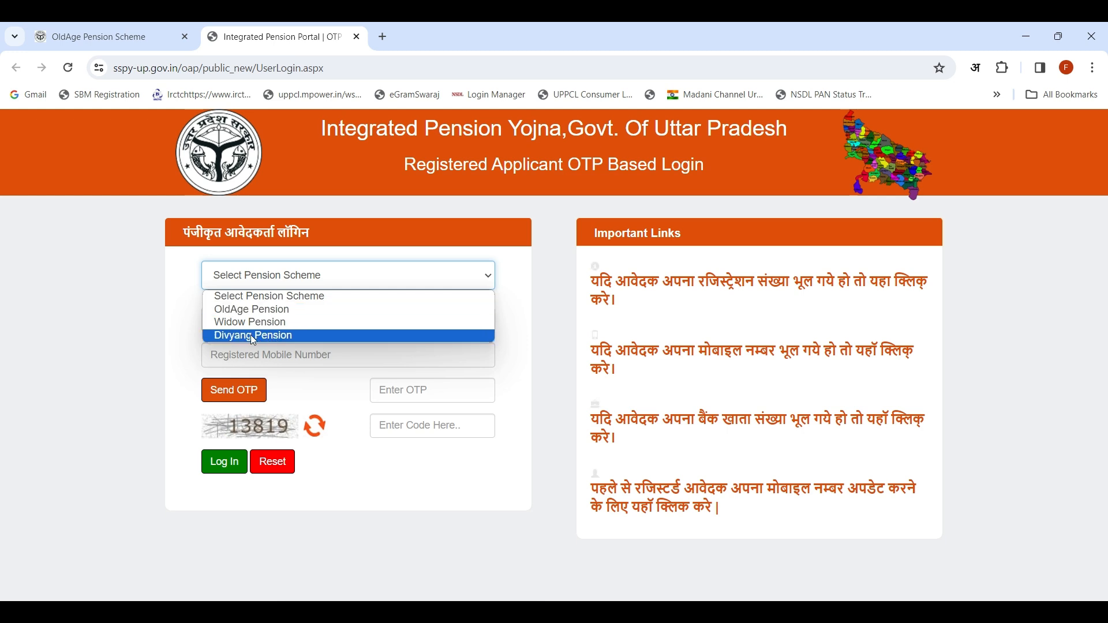
click(268, 309)
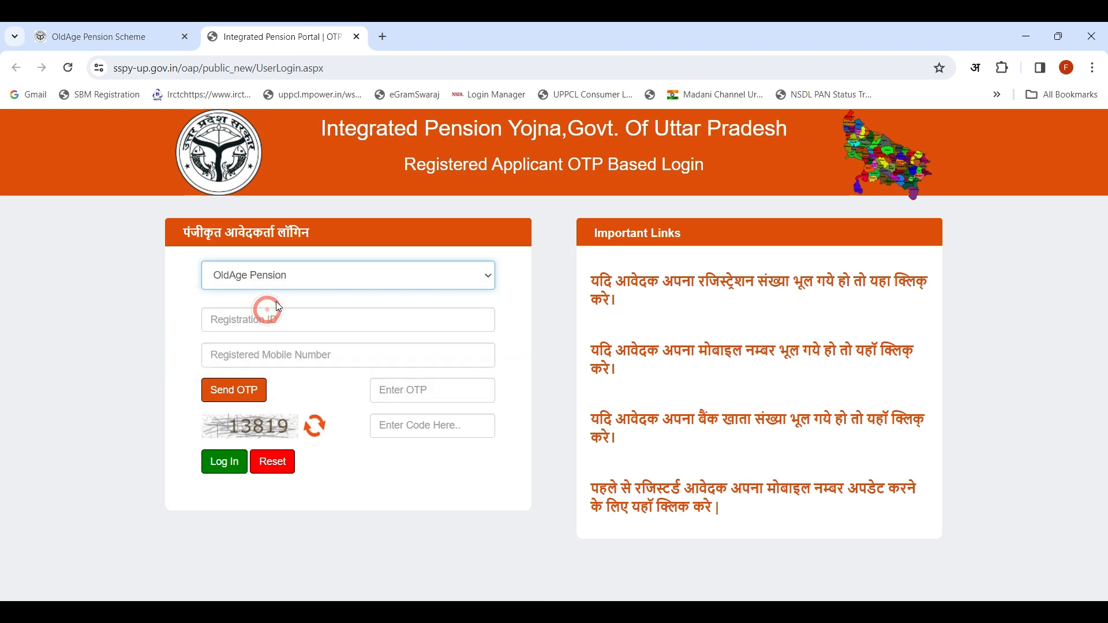
Step: Log in as the registered applicant with the registration ID, registered mobile number, OTP and captcha code
click(260, 323)
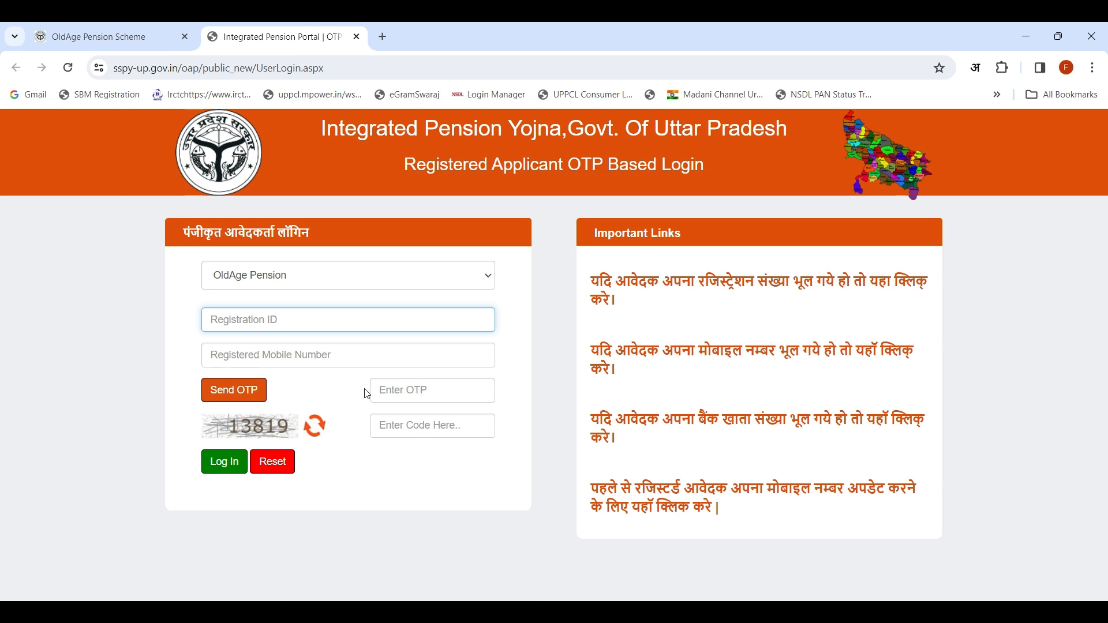
click(412, 389)
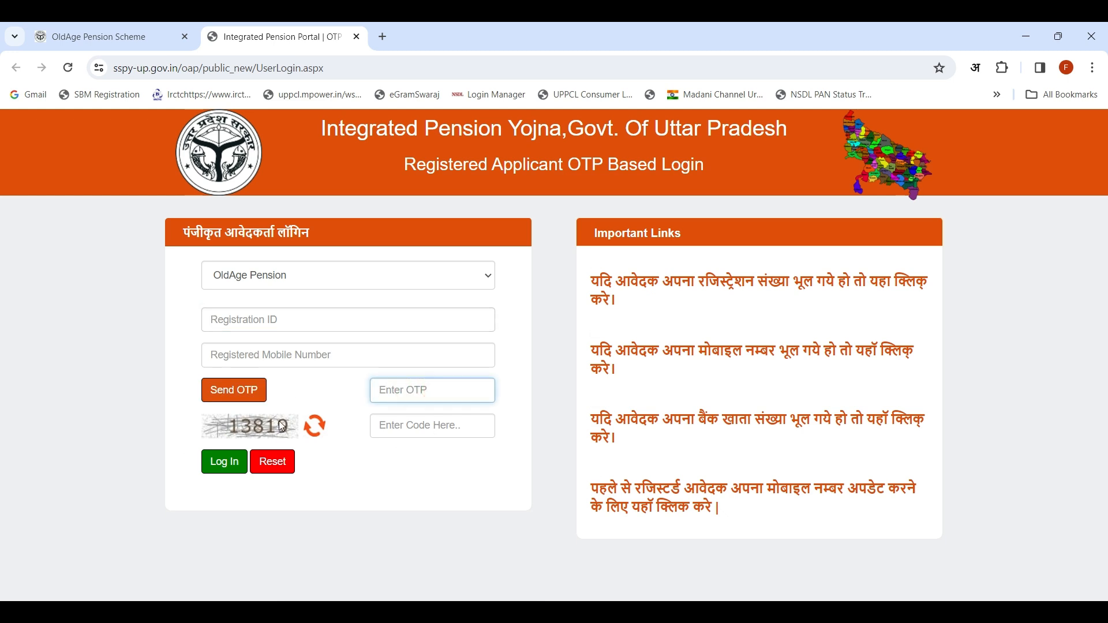
click(393, 420)
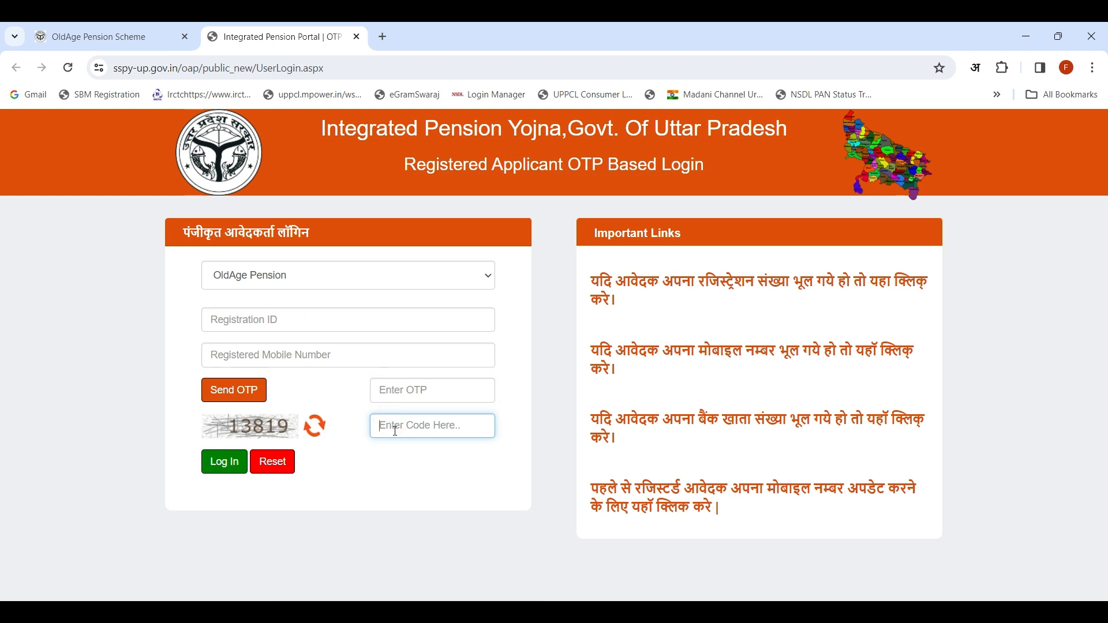
click(24, 611)
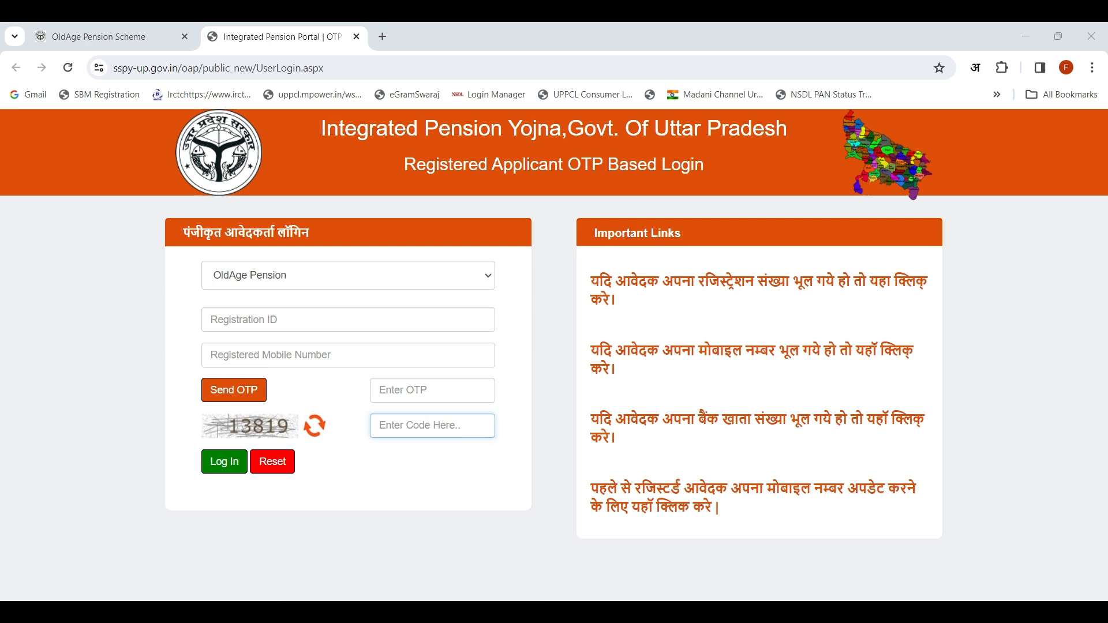
click(220, 465)
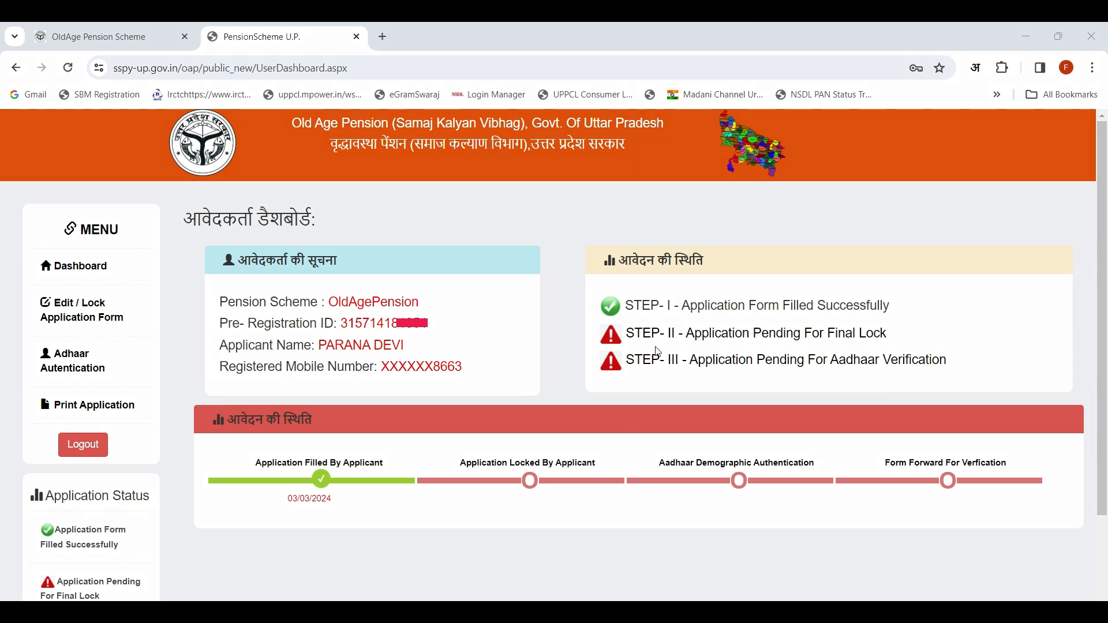
Step: Review the three application status steps on the applicant dashboard and open the application form for editing and locking
mouse_move(574, 282)
mouse_down()
mouse_move(628, 312)
mouse_move(918, 322)
mouse_up()
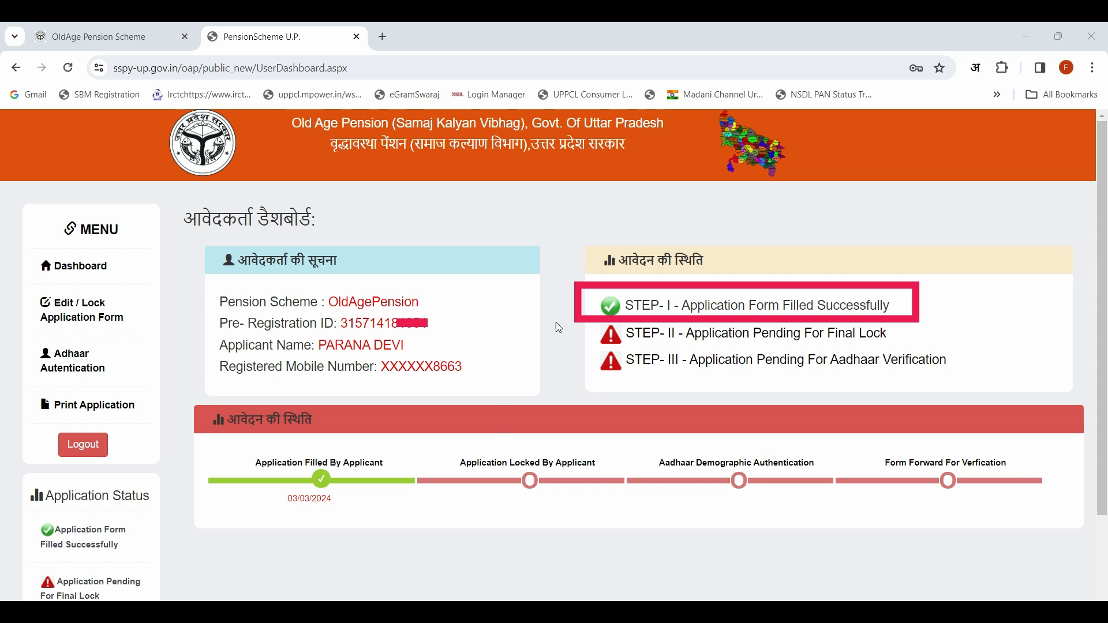
mouse_move(569, 321)
mouse_down()
mouse_move(647, 350)
mouse_move(935, 354)
mouse_up()
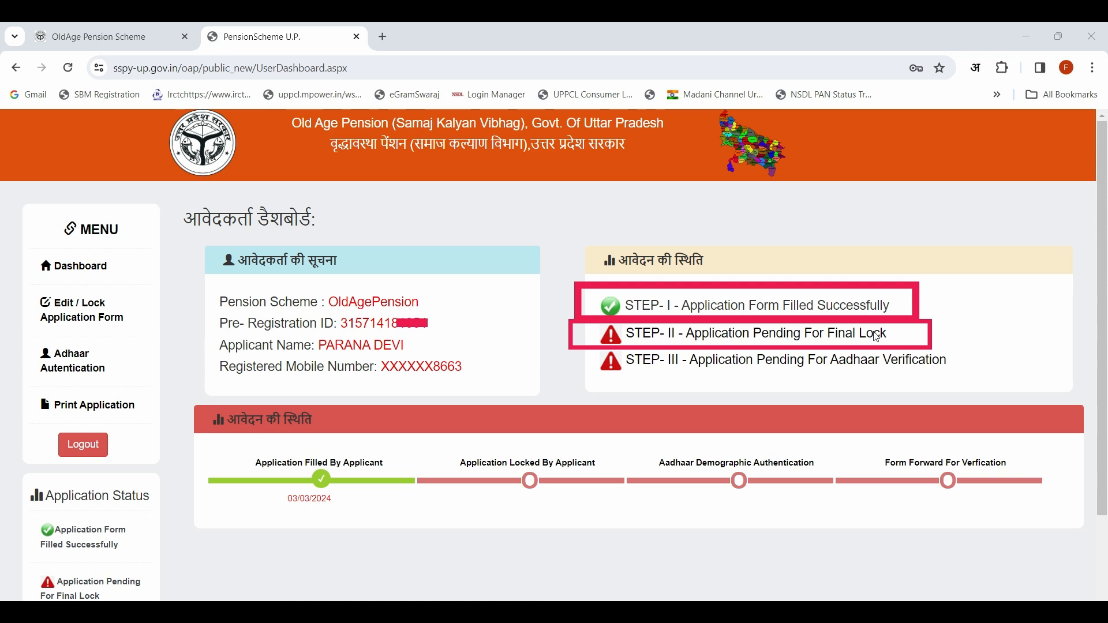
drag(569, 350, 969, 377)
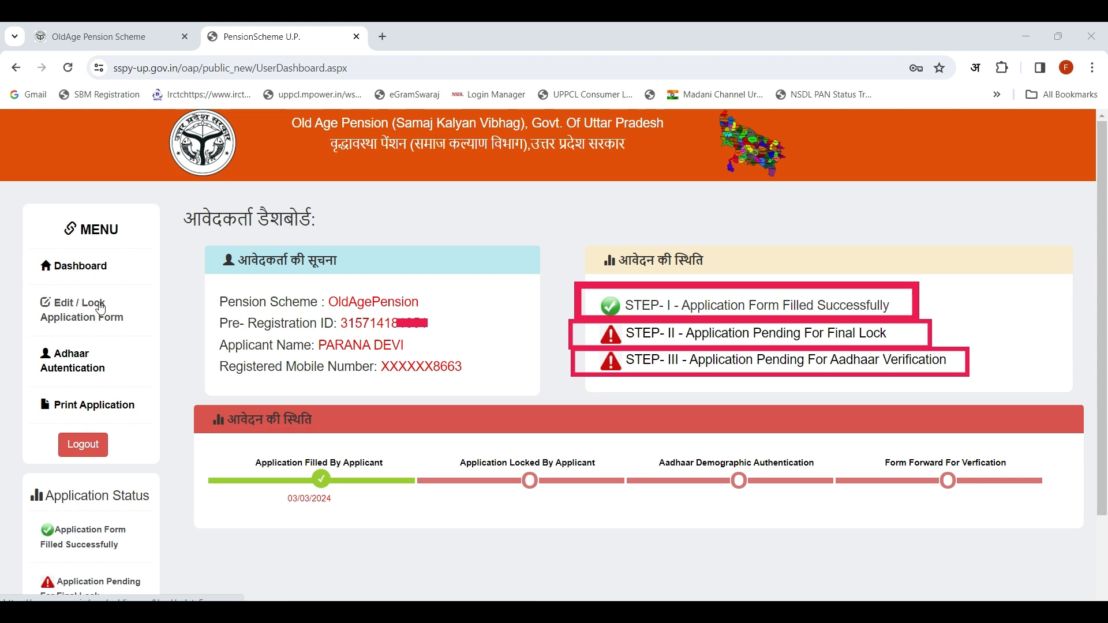
drag(22, 287, 131, 324)
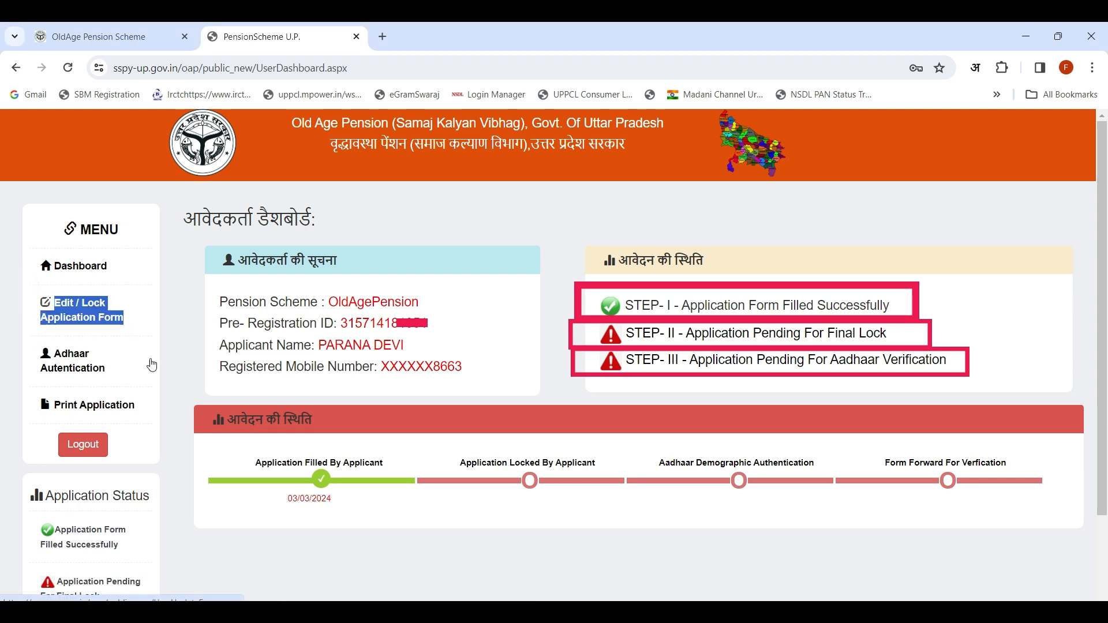
click(508, 612)
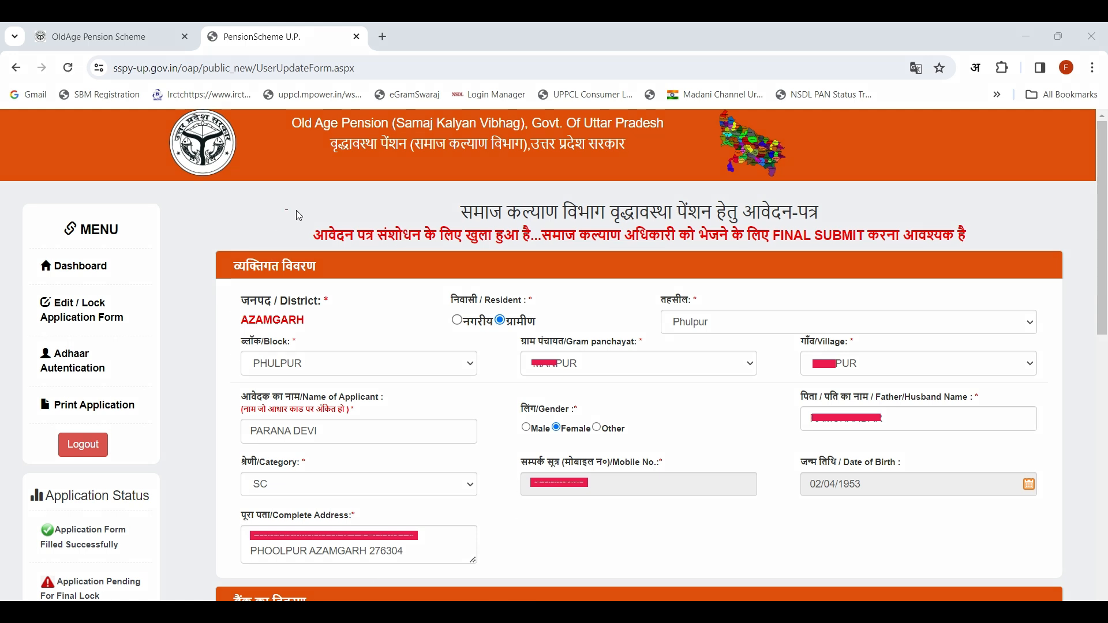
Step: Review the final submit notice, personal details, bank branch and IFSC code, and view the uploaded age certificate
drag(296, 210, 995, 249)
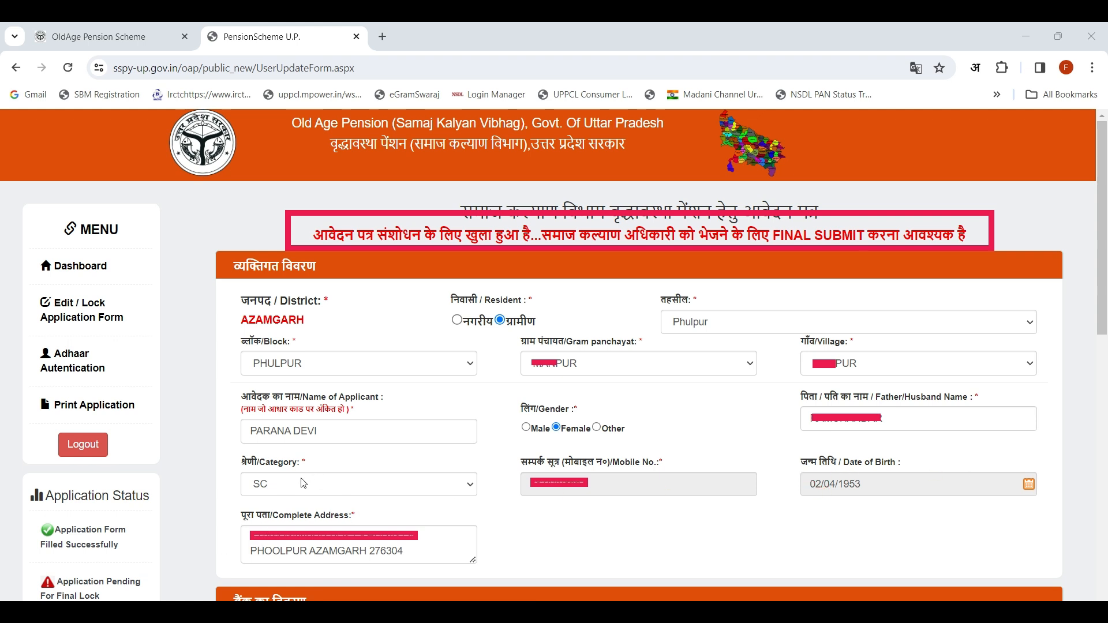
click(449, 486)
click(449, 486)
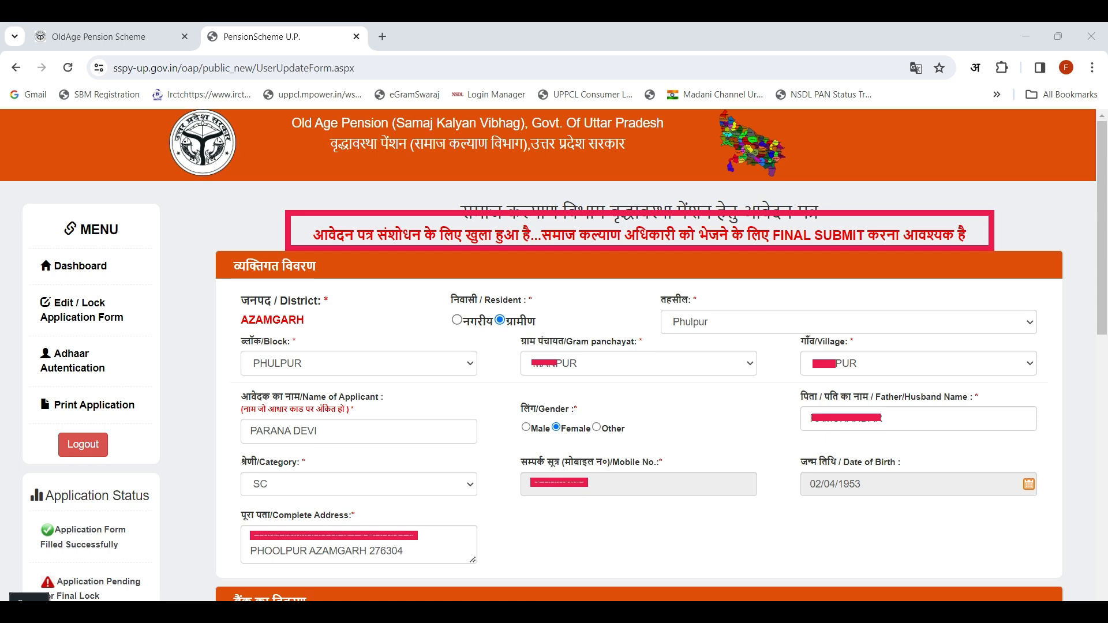
scroll(203, 154, down, 8)
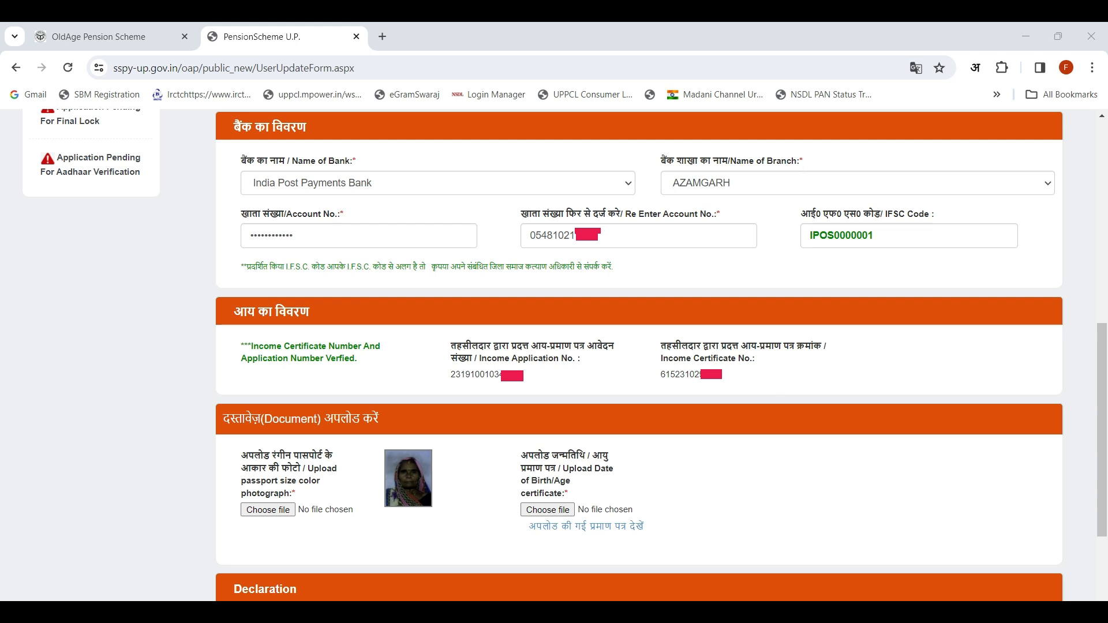
mouse_move(1042, 255)
mouse_down()
mouse_move(1004, 219)
mouse_move(920, 191)
mouse_move(753, 184)
mouse_move(759, 194)
mouse_up()
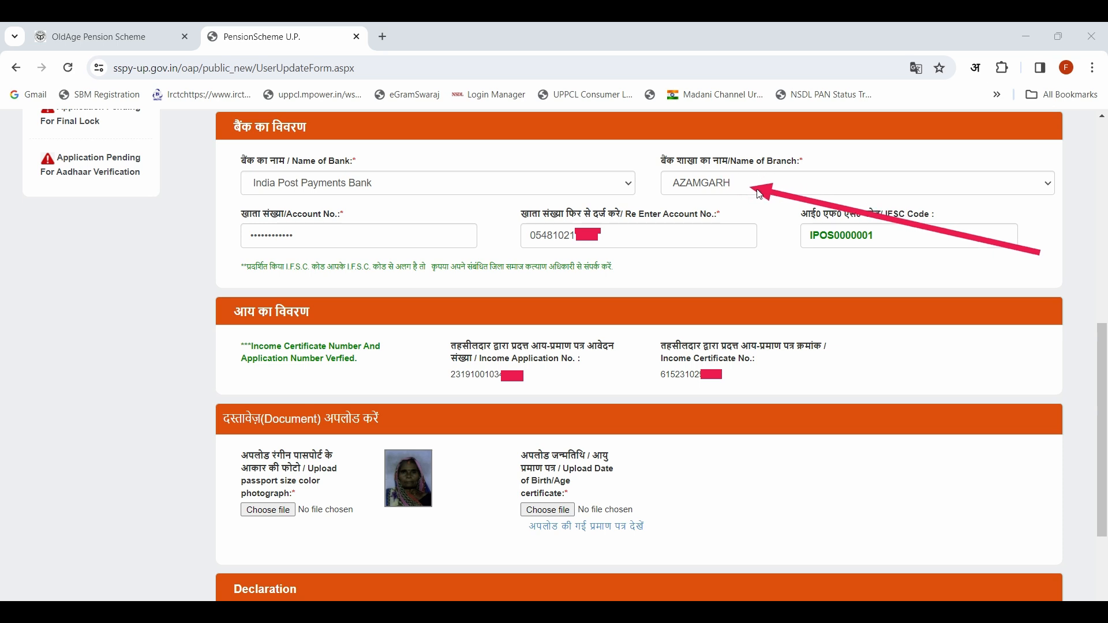
drag(745, 281, 802, 254)
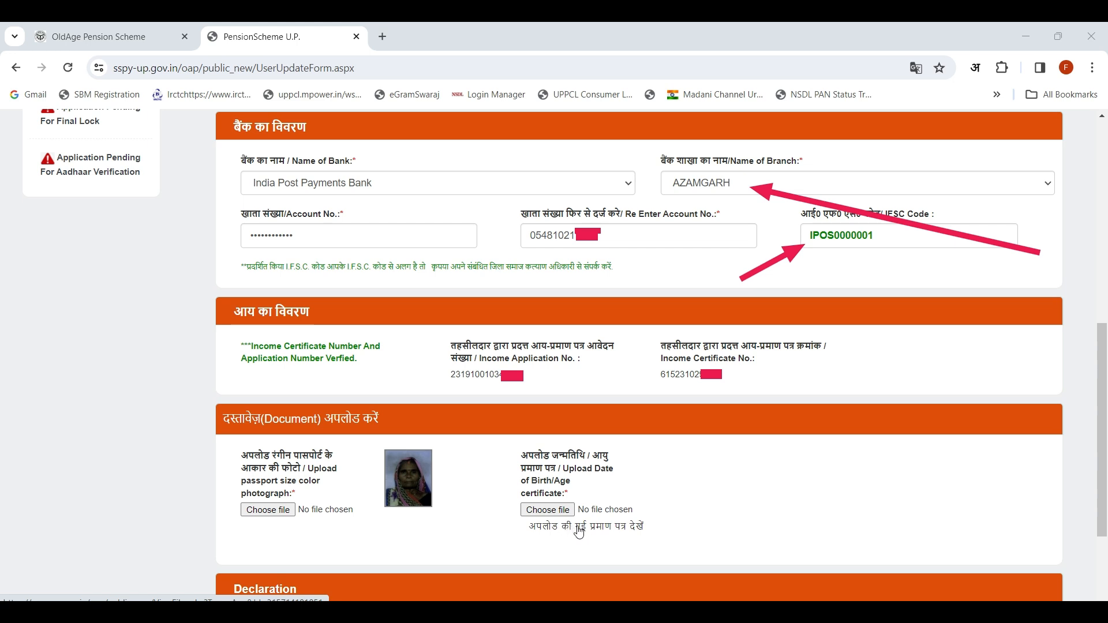
click(579, 527)
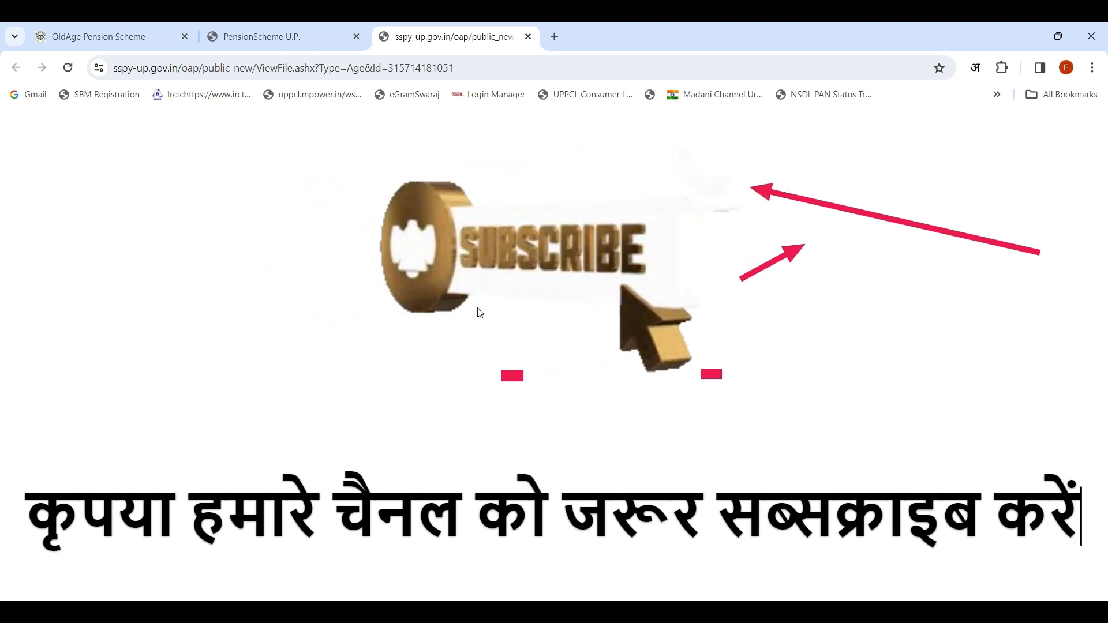
click(529, 36)
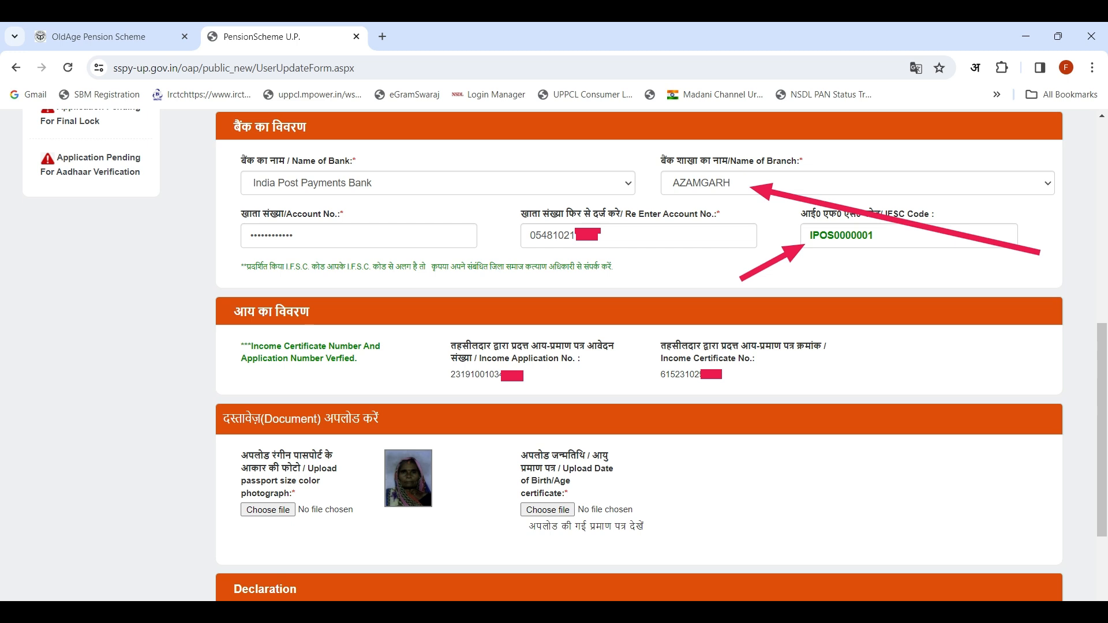
Step: Accept the declaration at the end of the application form and enter the displayed captcha code
scroll(202, 244, down, 3)
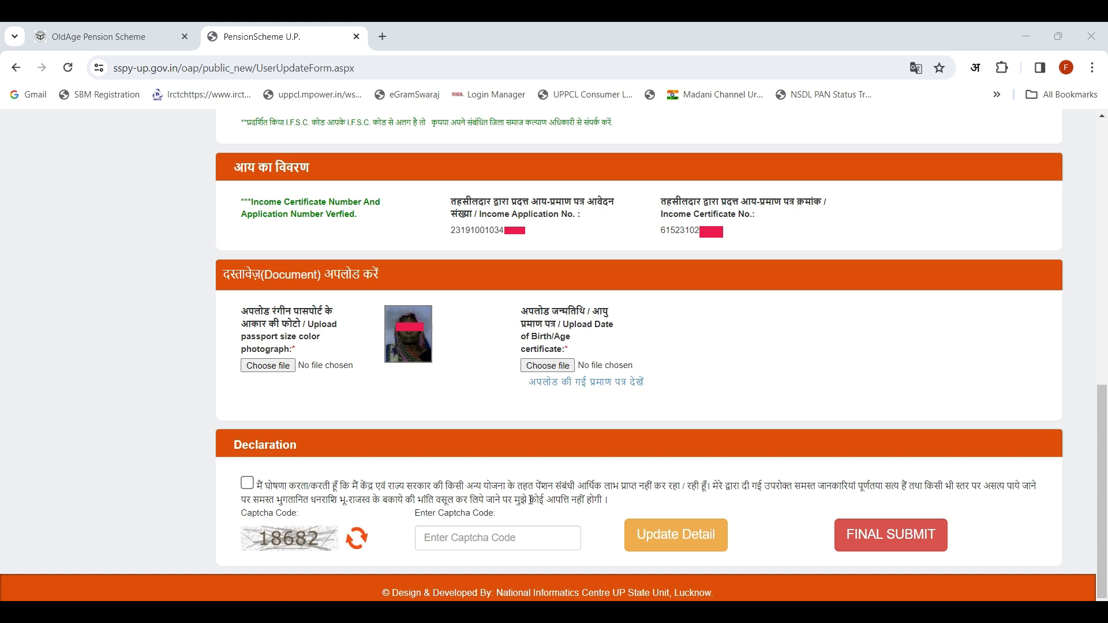
click(247, 484)
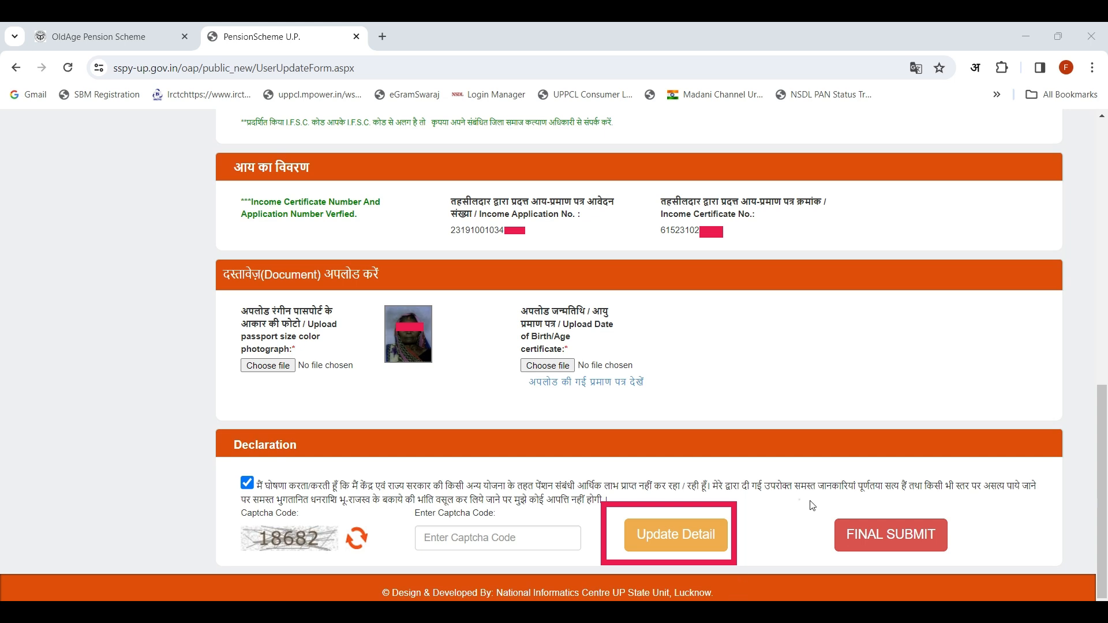
drag(799, 500, 835, 512)
click(247, 612)
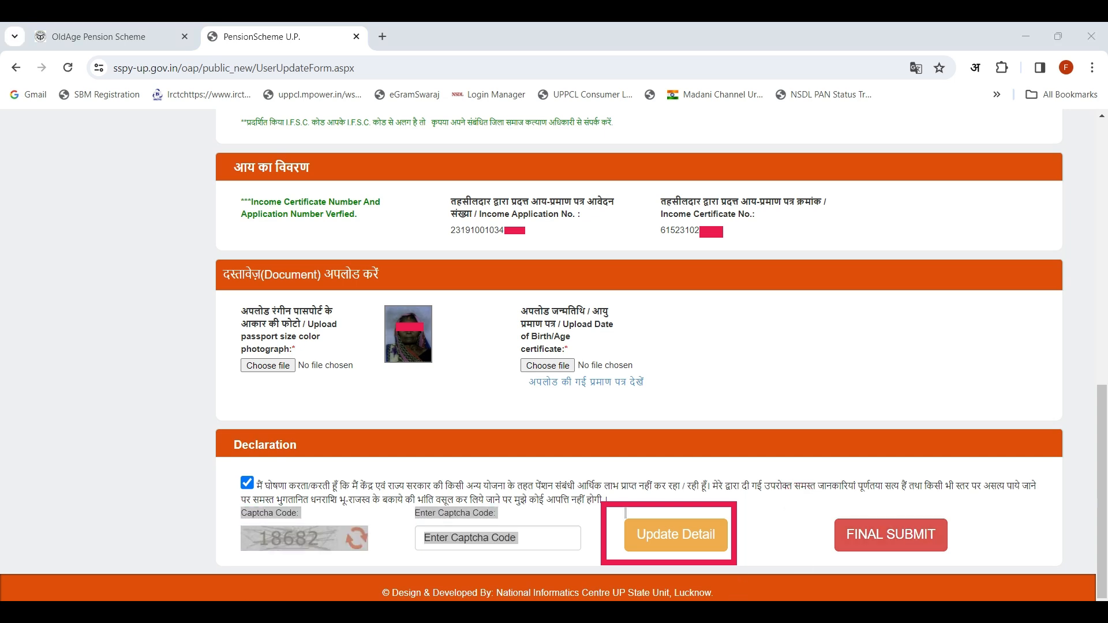
mouse_move(808, 501)
mouse_down()
mouse_move(835, 531)
mouse_move(1000, 562)
mouse_move(982, 567)
mouse_up()
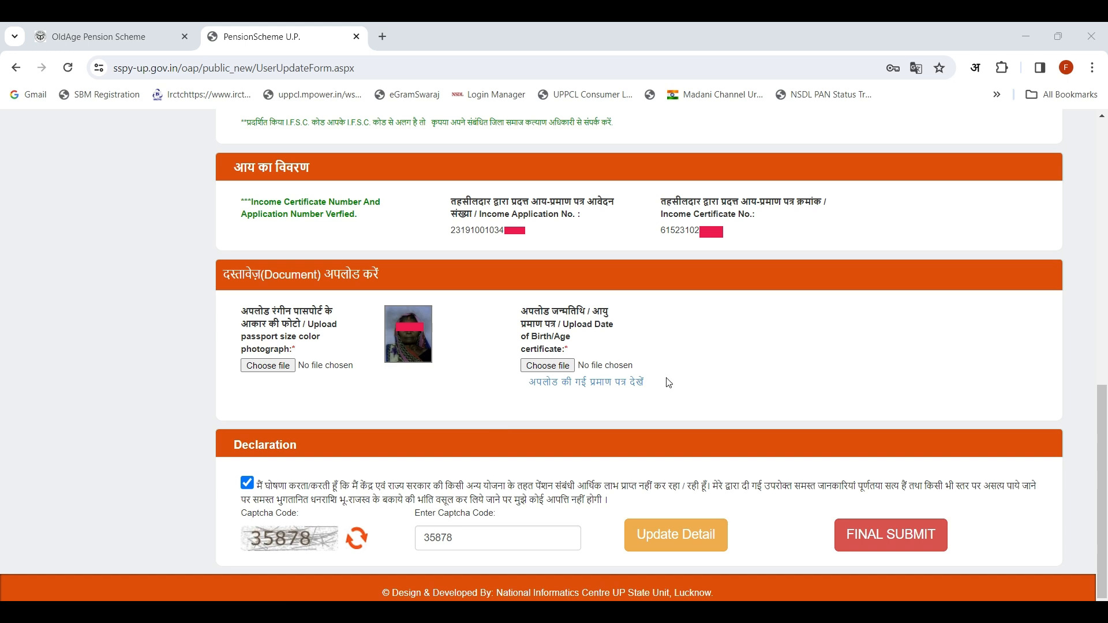
Step: Make the final submission of the pension application, confirm locking it and acknowledge the notice
click(895, 541)
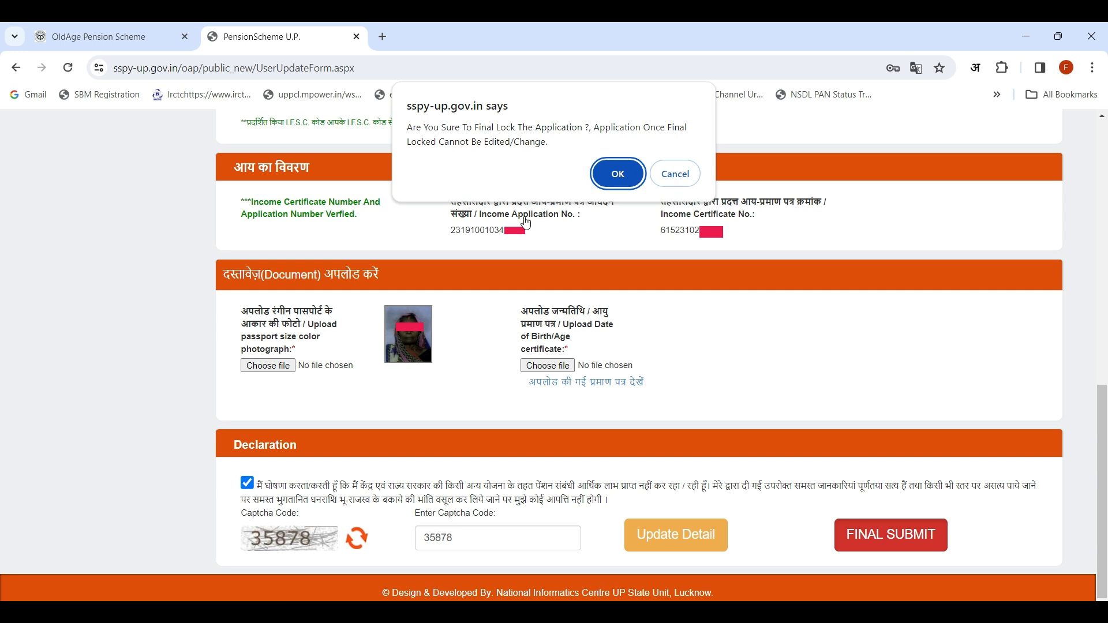
click(616, 175)
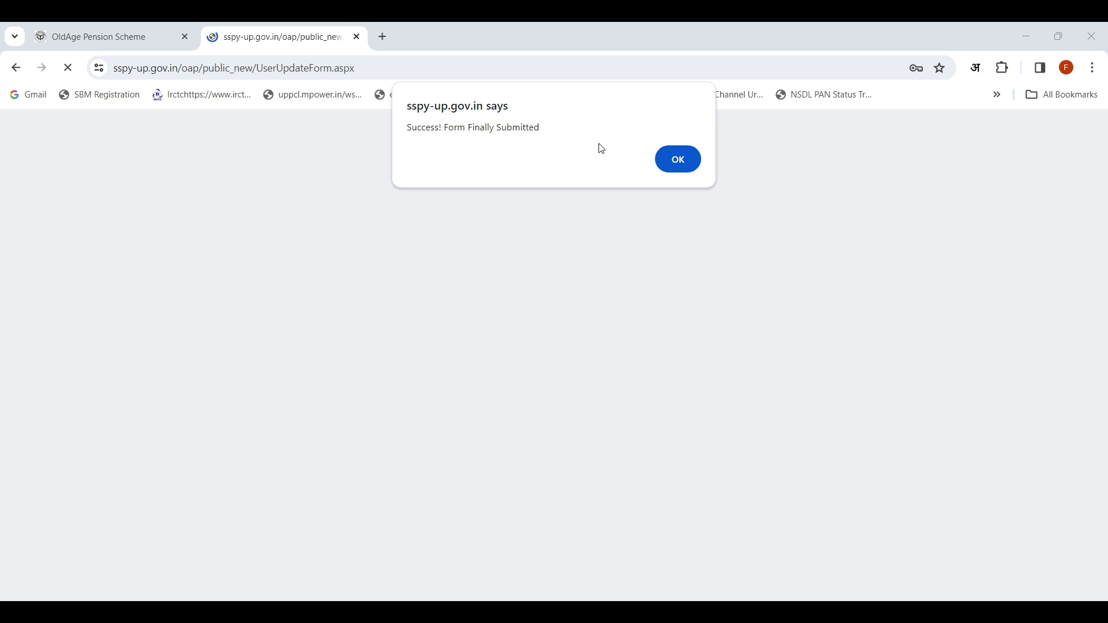
click(682, 167)
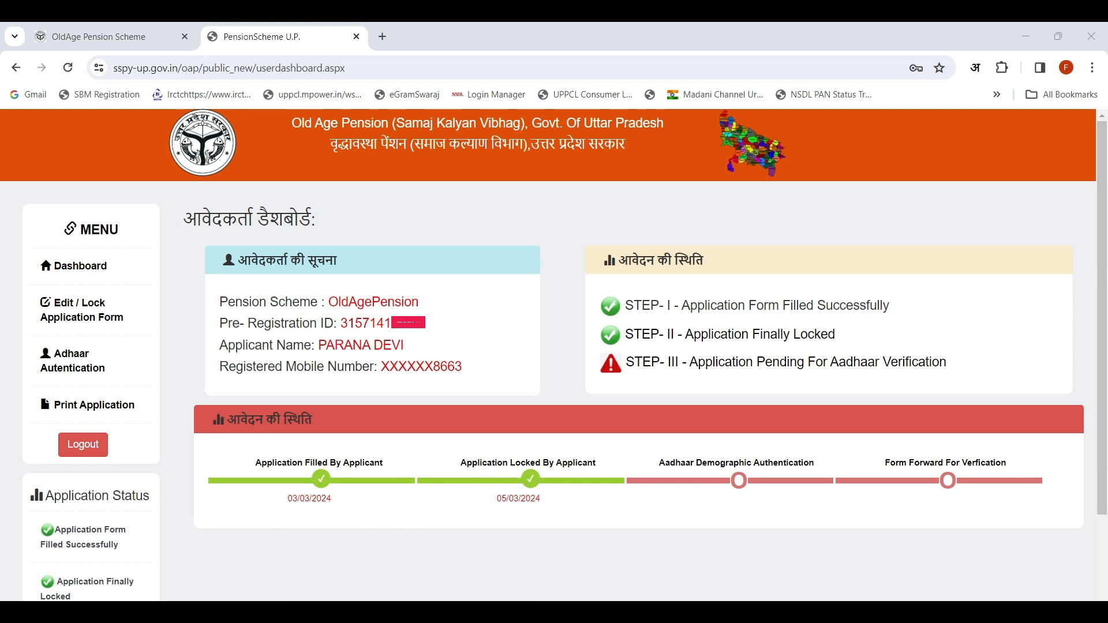
Step: Check the application progress timeline on the dashboard, including the filled and locked stages
mouse_move(182, 390)
mouse_down()
mouse_move(828, 519)
mouse_move(1104, 545)
mouse_move(1085, 538)
mouse_move(1094, 541)
mouse_up()
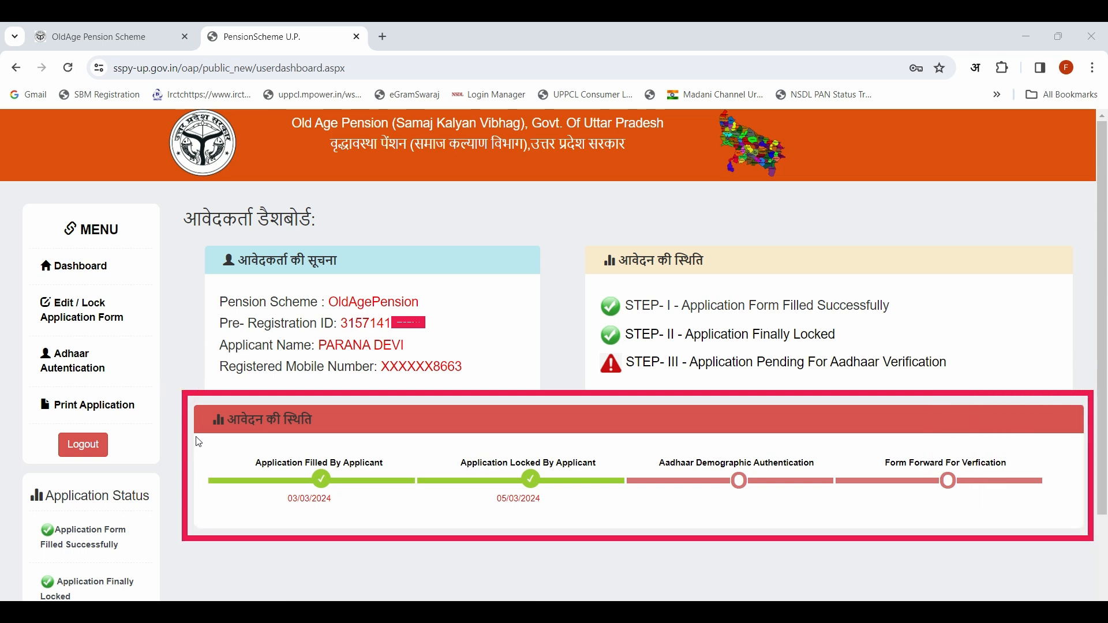
mouse_move(196, 434)
mouse_down()
mouse_move(441, 517)
mouse_move(424, 530)
mouse_up()
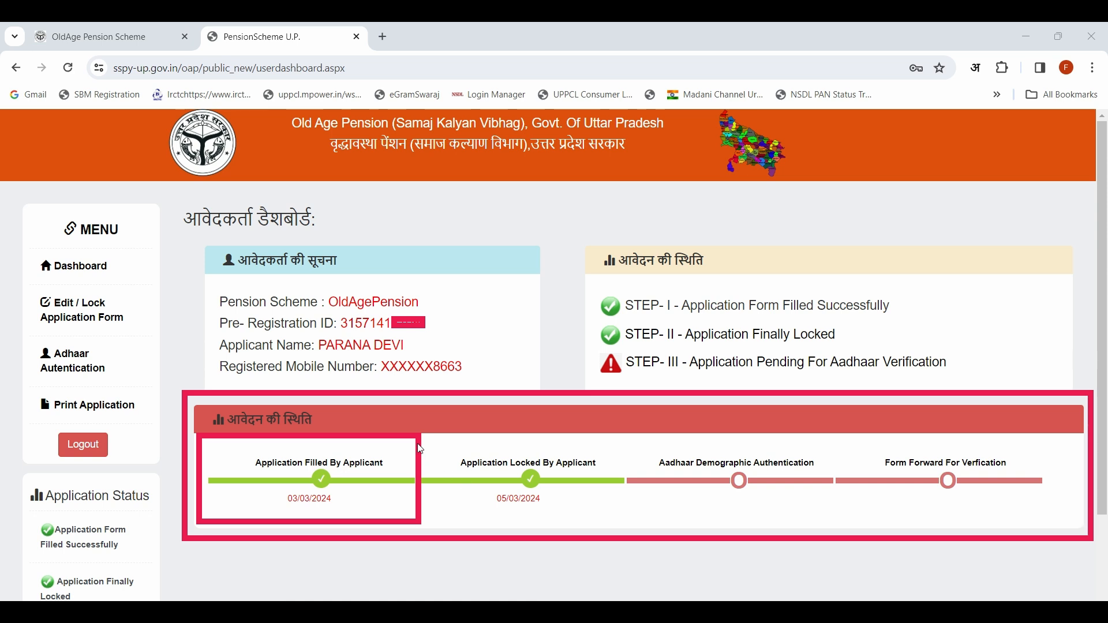
mouse_move(428, 446)
mouse_down()
mouse_move(623, 510)
mouse_move(646, 530)
mouse_up()
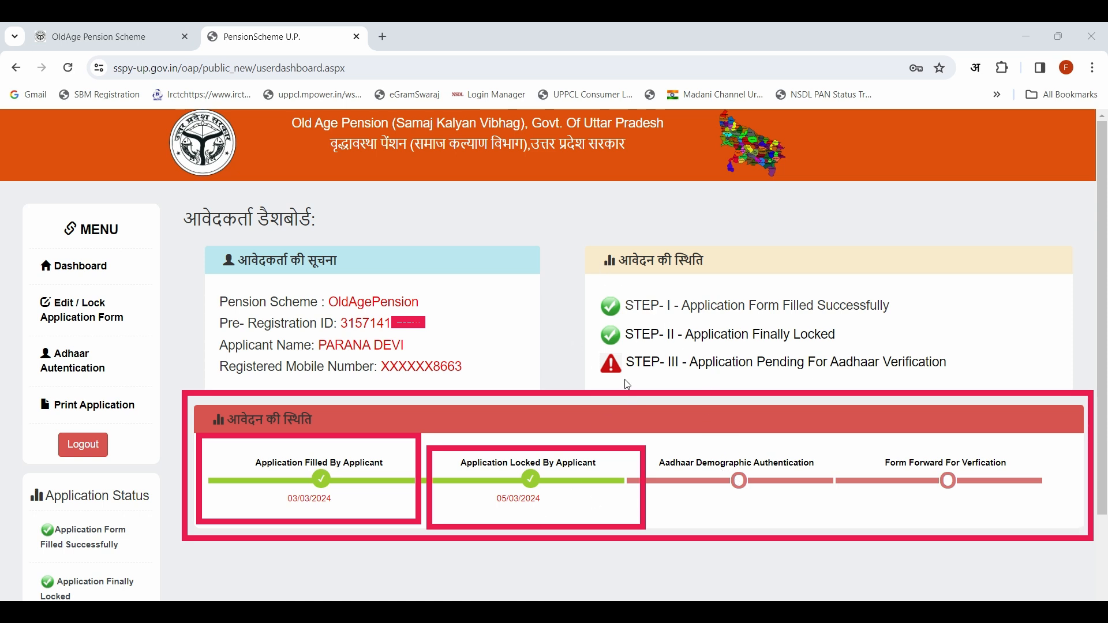
Step: Check the filled and locked stages in the application status and open the pending Aadhaar verification
drag(584, 282, 911, 323)
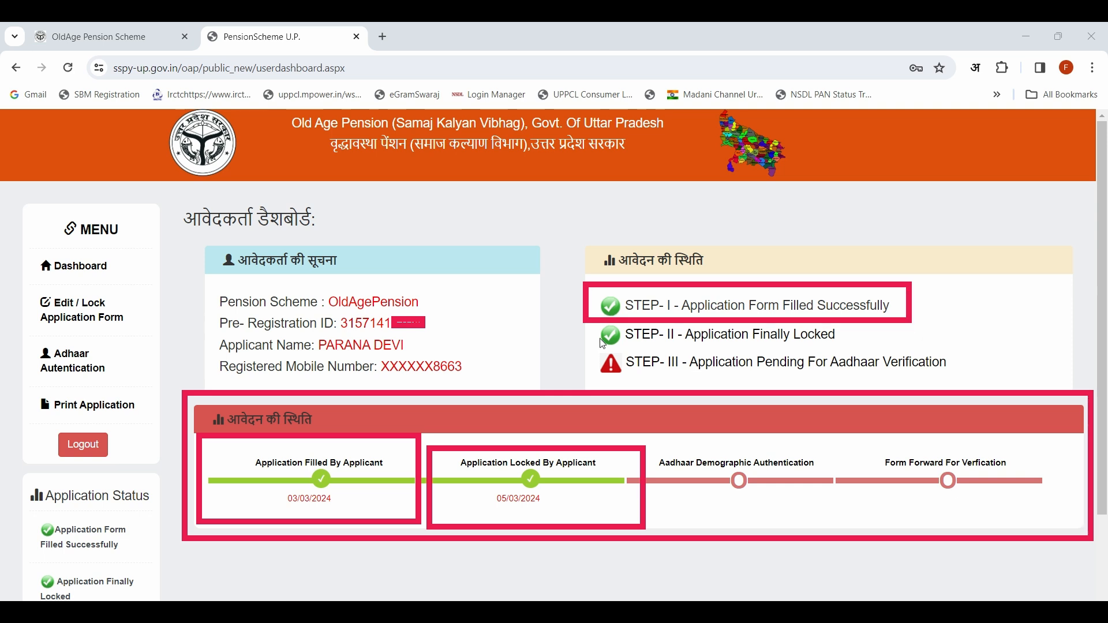
mouse_move(581, 323)
mouse_down()
mouse_move(742, 355)
mouse_move(895, 352)
mouse_up()
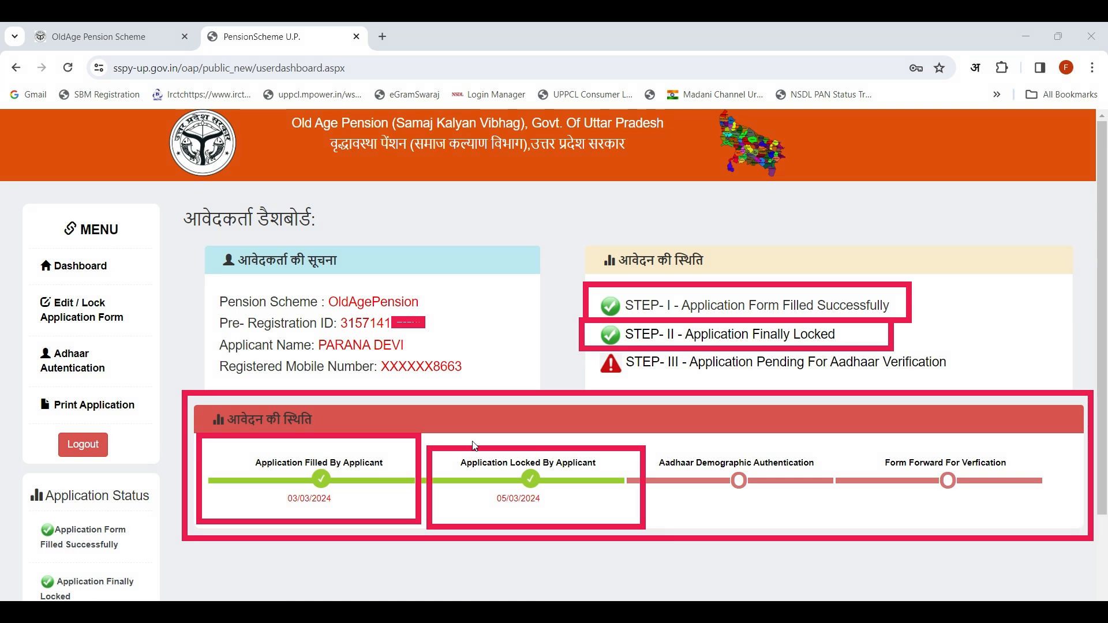
click(736, 365)
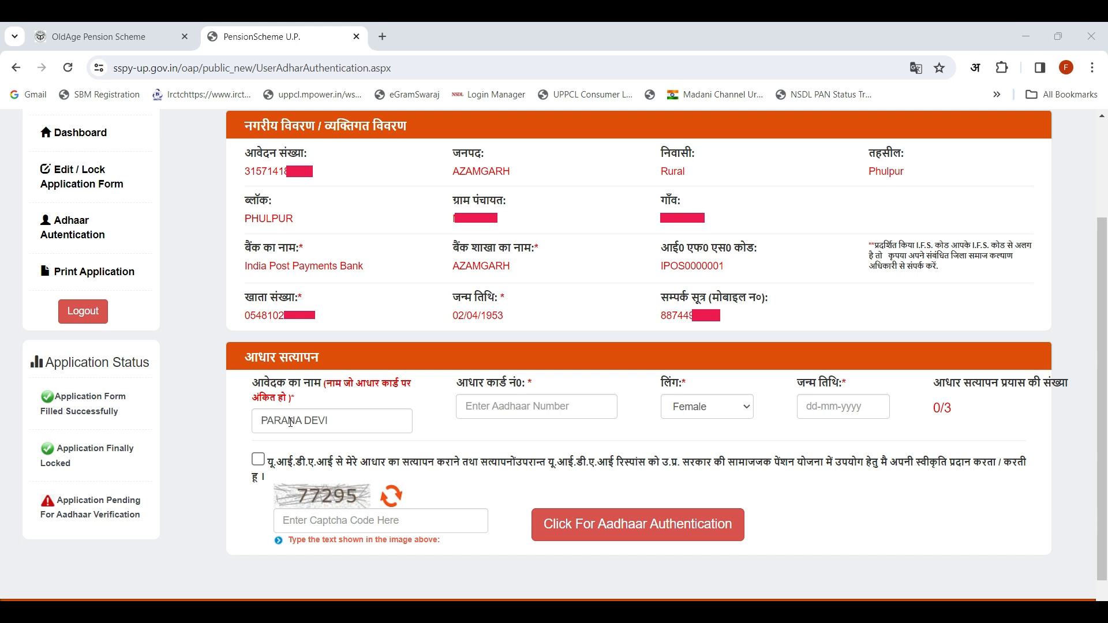
Step: Check the applicant's name in the Aadhaar verification section and fill in the Aadhaar number and date of birth
click(330, 421)
click(257, 421)
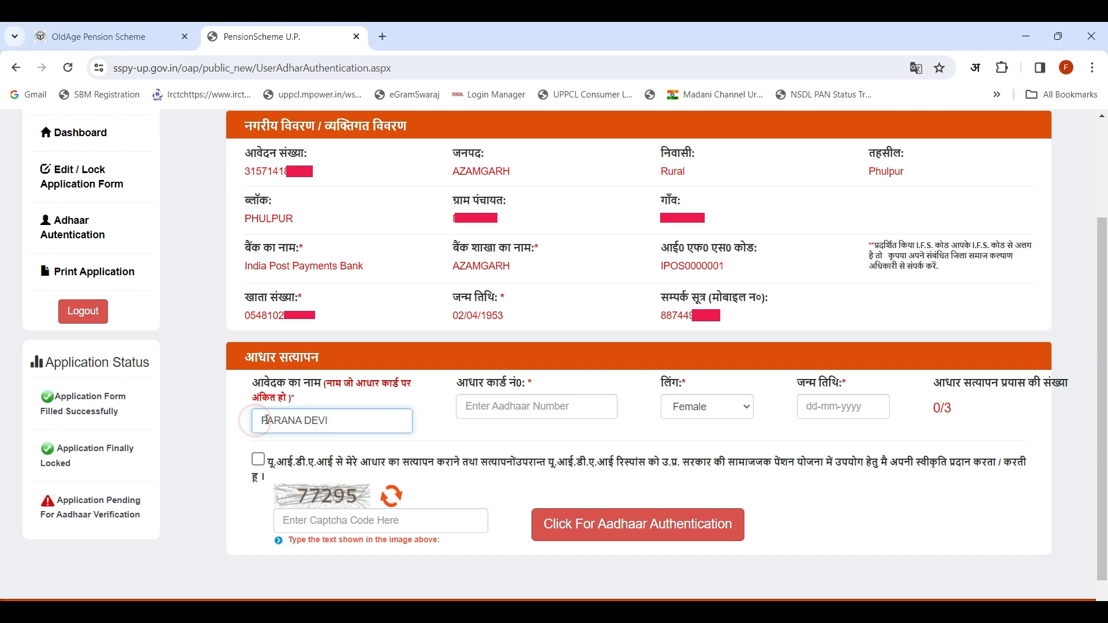
click(345, 422)
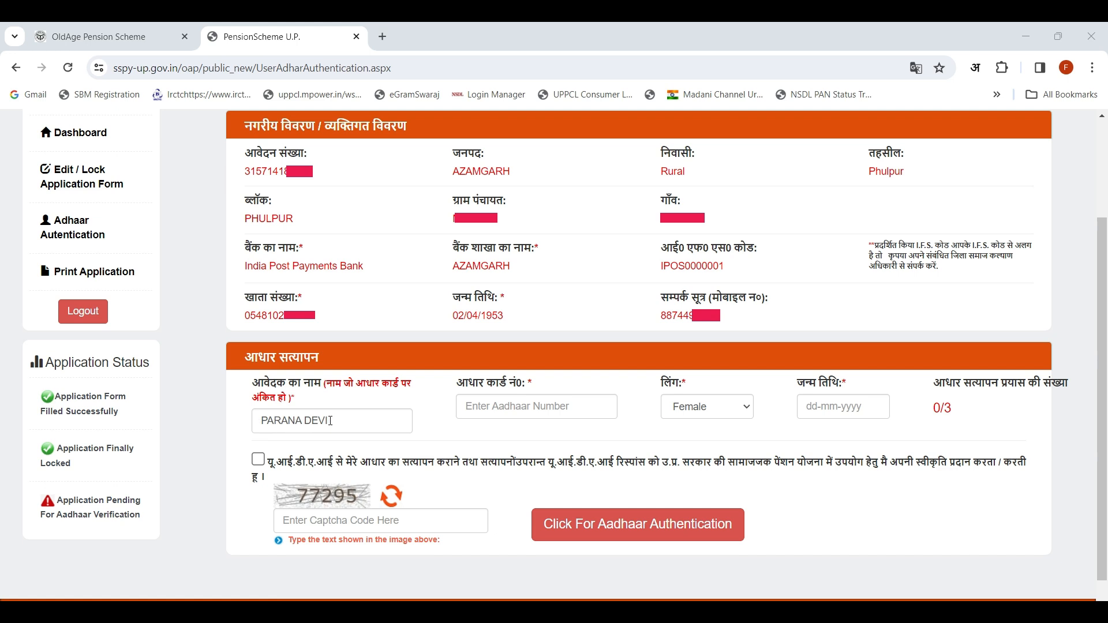
click(506, 409)
drag(900, 394, 984, 433)
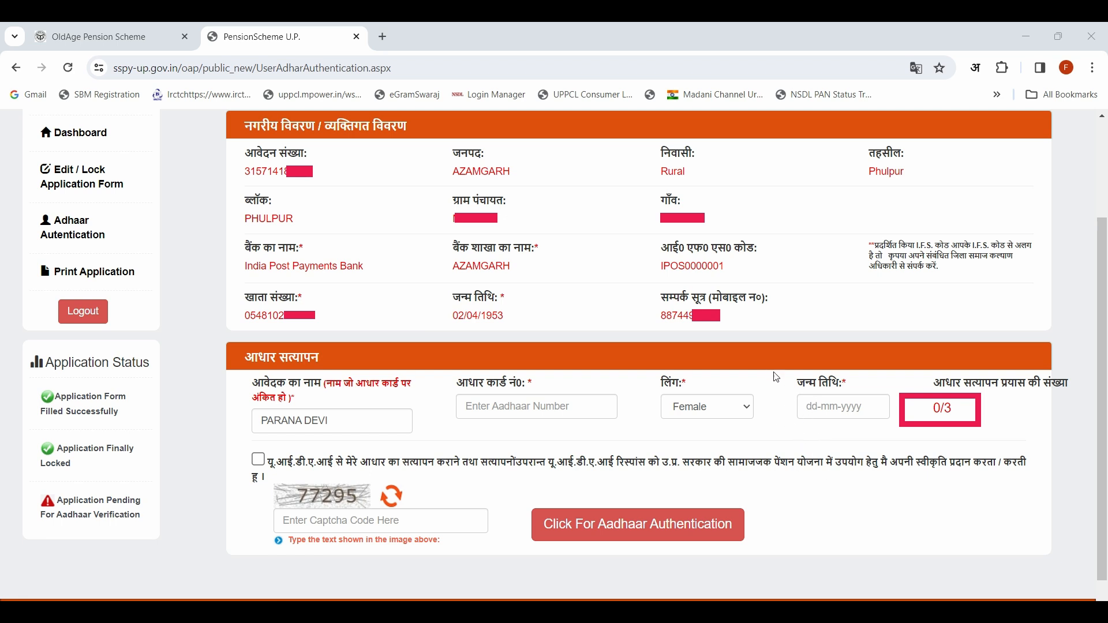
drag(776, 377, 897, 438)
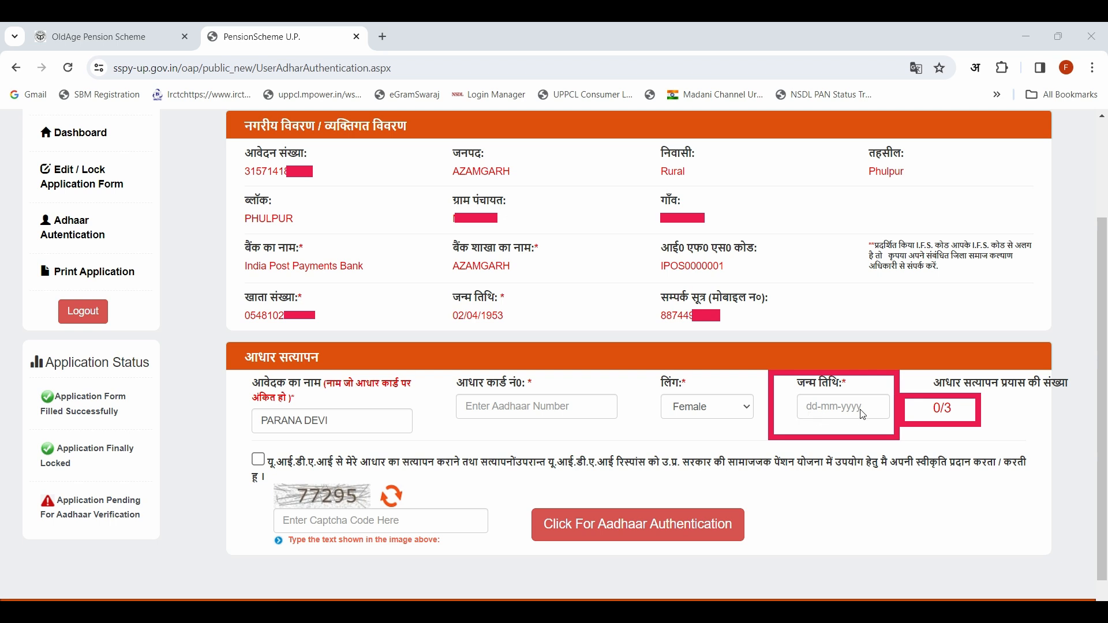
click(812, 406)
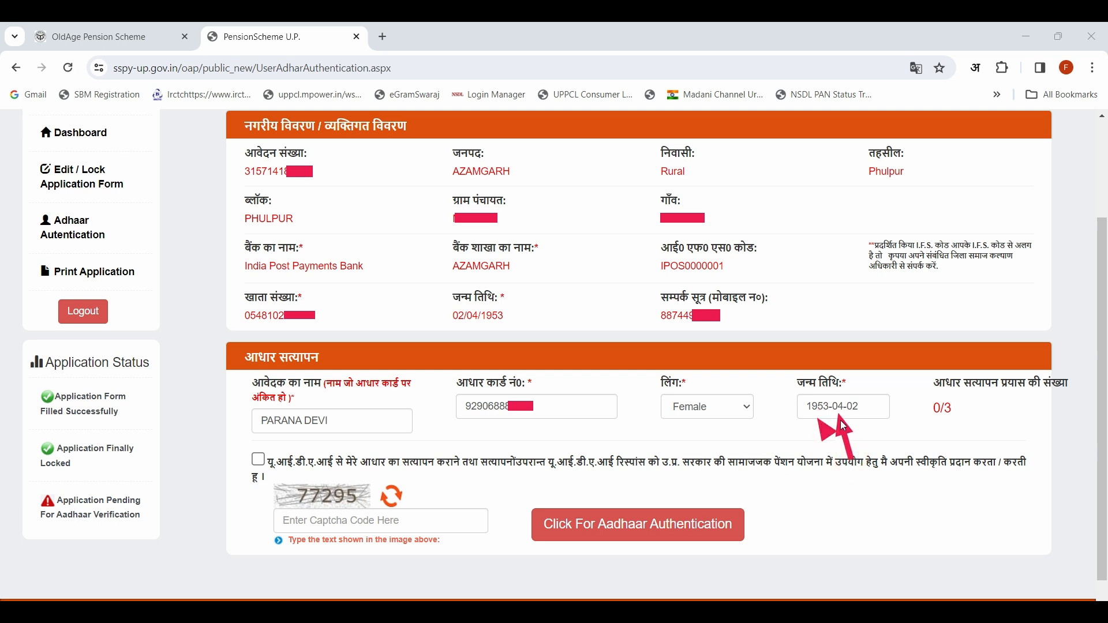
drag(876, 442, 864, 422)
key(ctrl+z)
key(ctrl+z)
key(ctrl+z)
Step: Accept the UIDAI consent for Aadhaar verification and enter the displayed captcha code
click(258, 460)
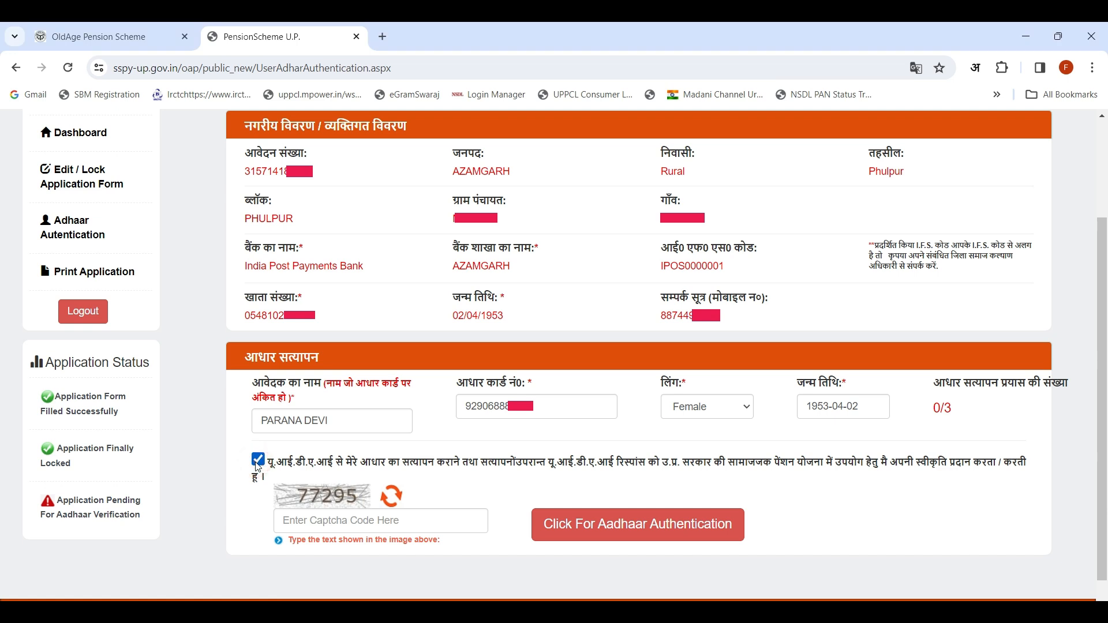
click(337, 520)
text(77)
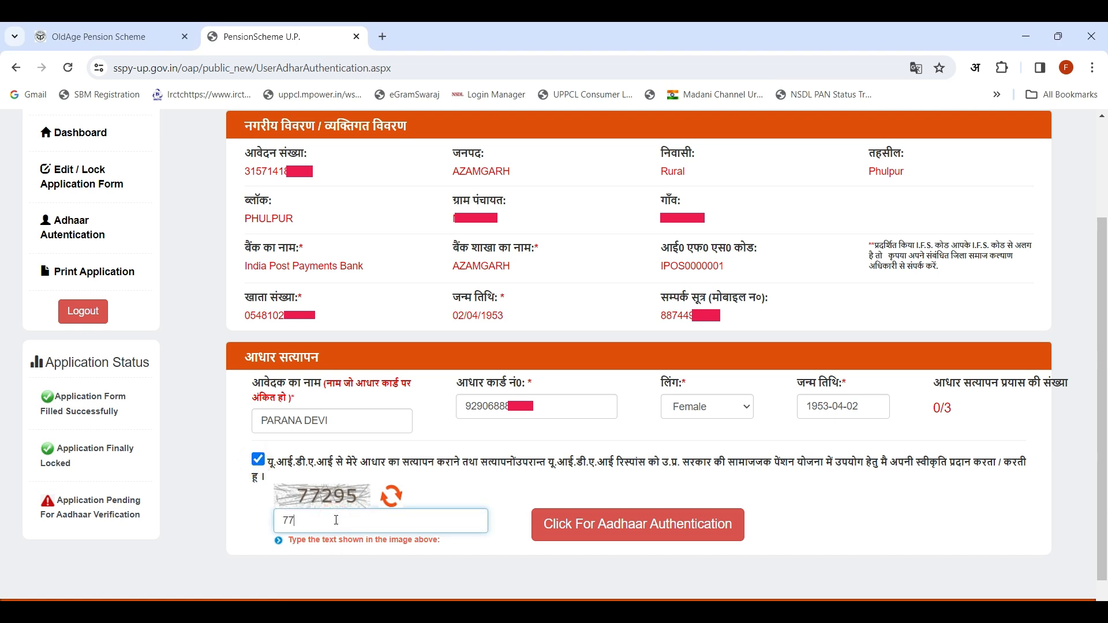
text(295)
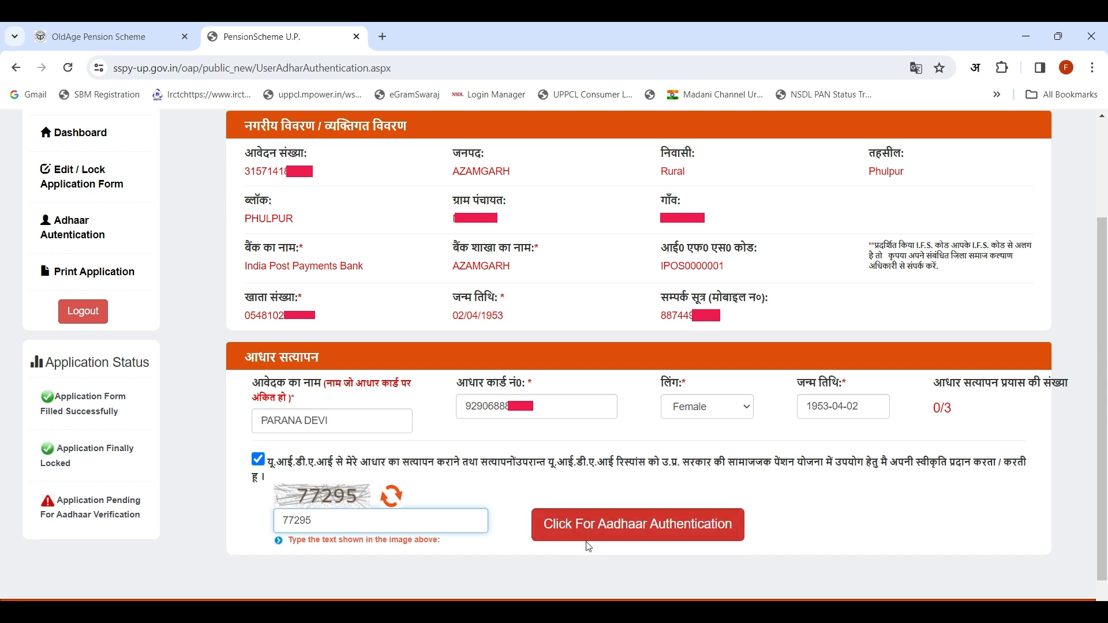
Step: Submit the details for Aadhaar demographic authentication, confirm the request and acknowledge the waiting notice
click(652, 533)
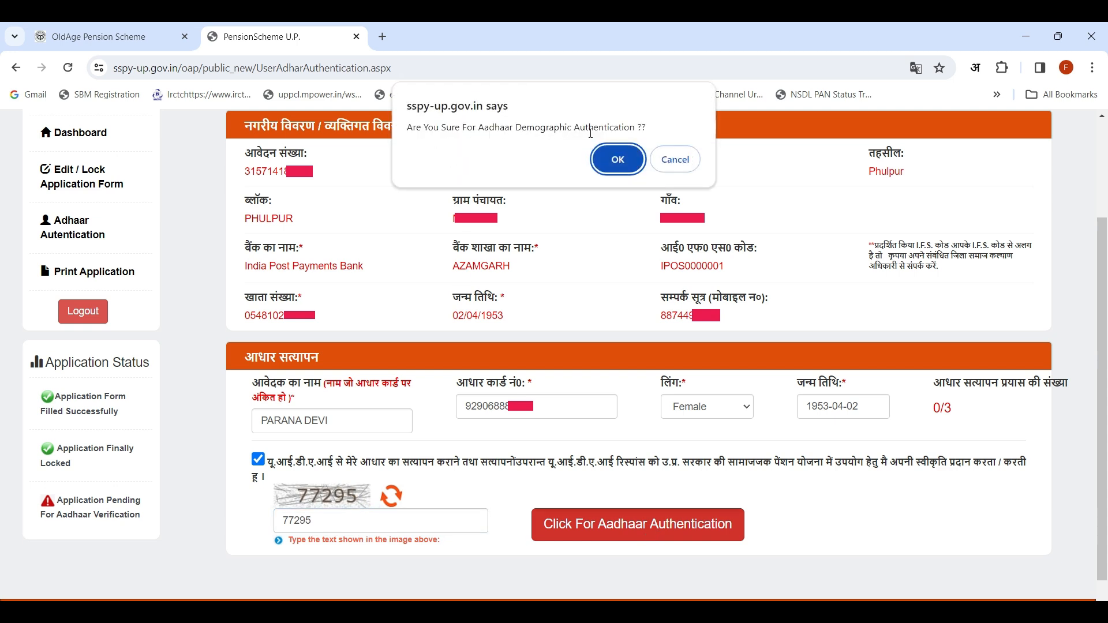
click(617, 162)
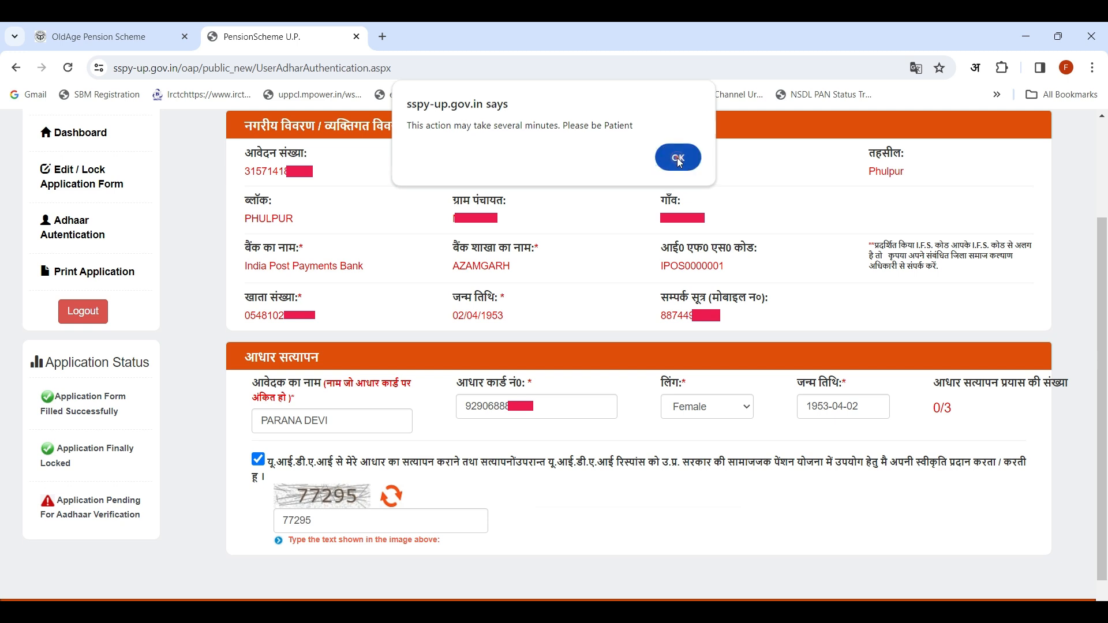
click(679, 160)
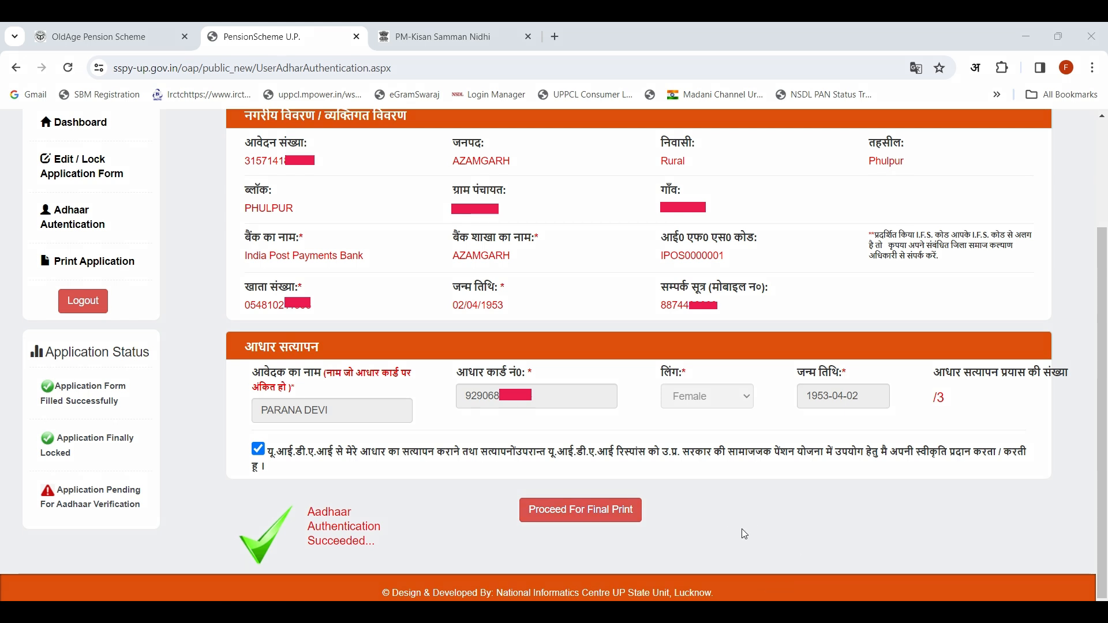
drag(725, 532, 813, 420)
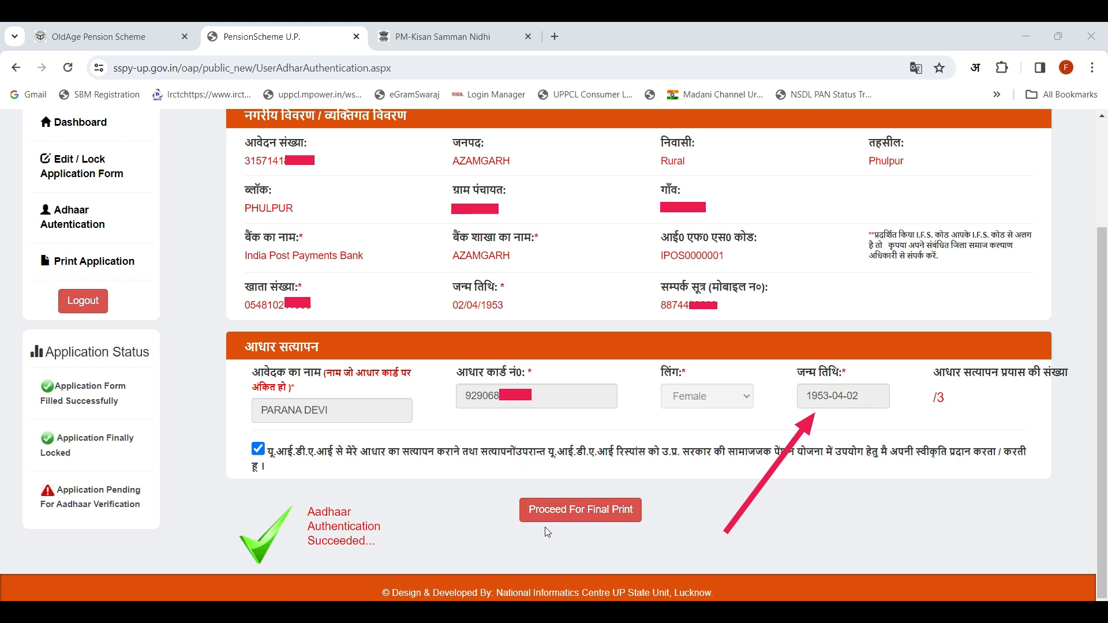
Step: Proceed to the final print and check the filled, locked, Aadhaar authentication and verification-forwarding stages on the applicant dashboard
click(574, 515)
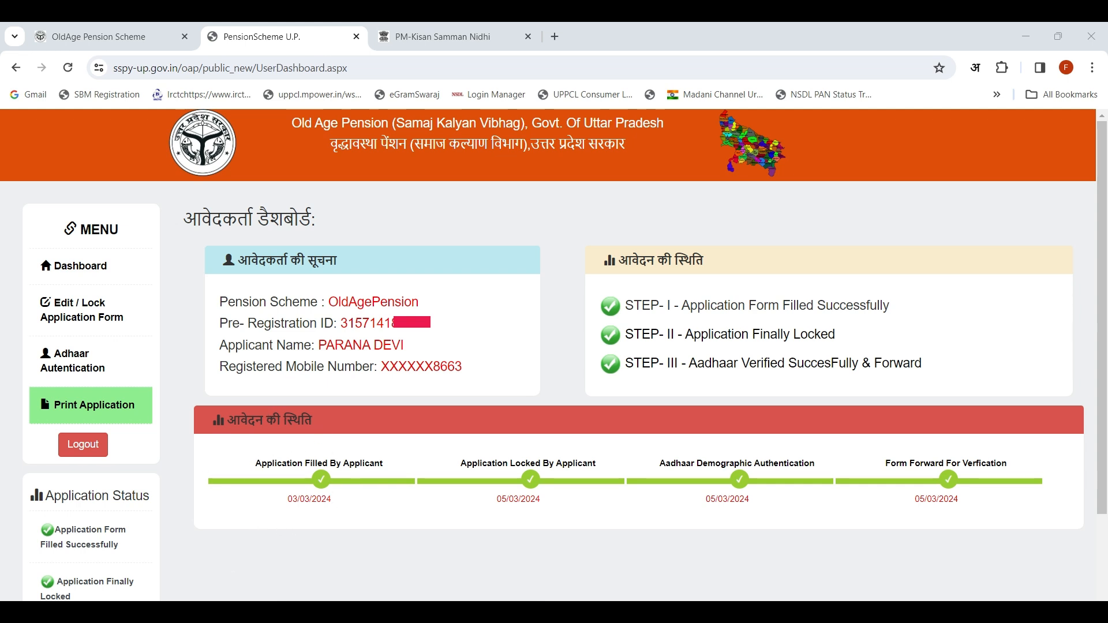
drag(208, 440, 413, 526)
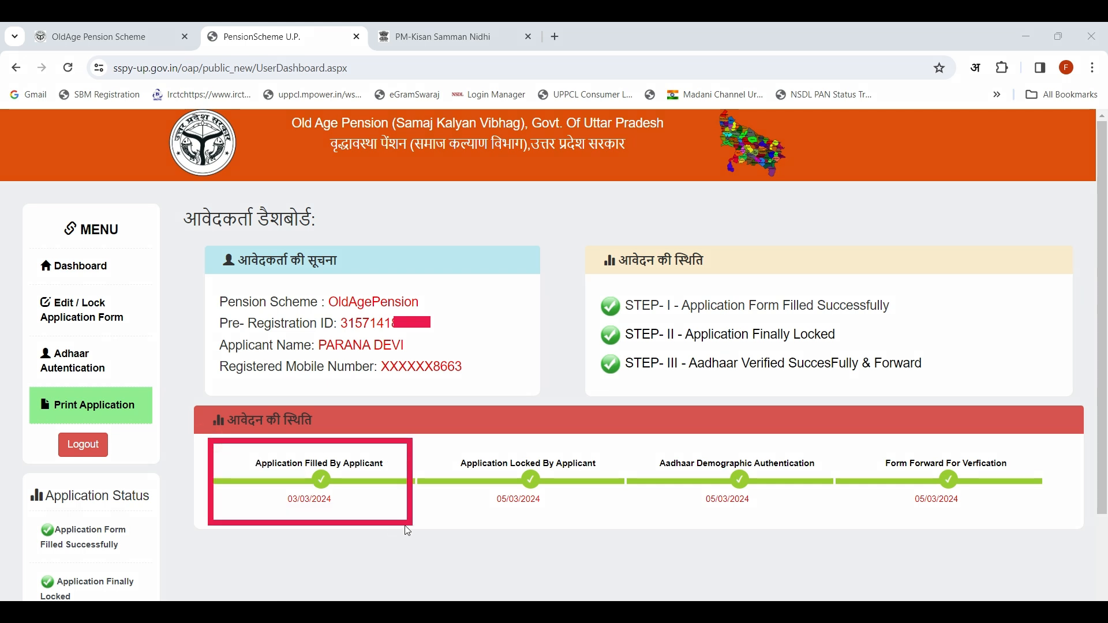
mouse_move(427, 441)
mouse_down()
mouse_move(483, 490)
mouse_move(630, 525)
mouse_up()
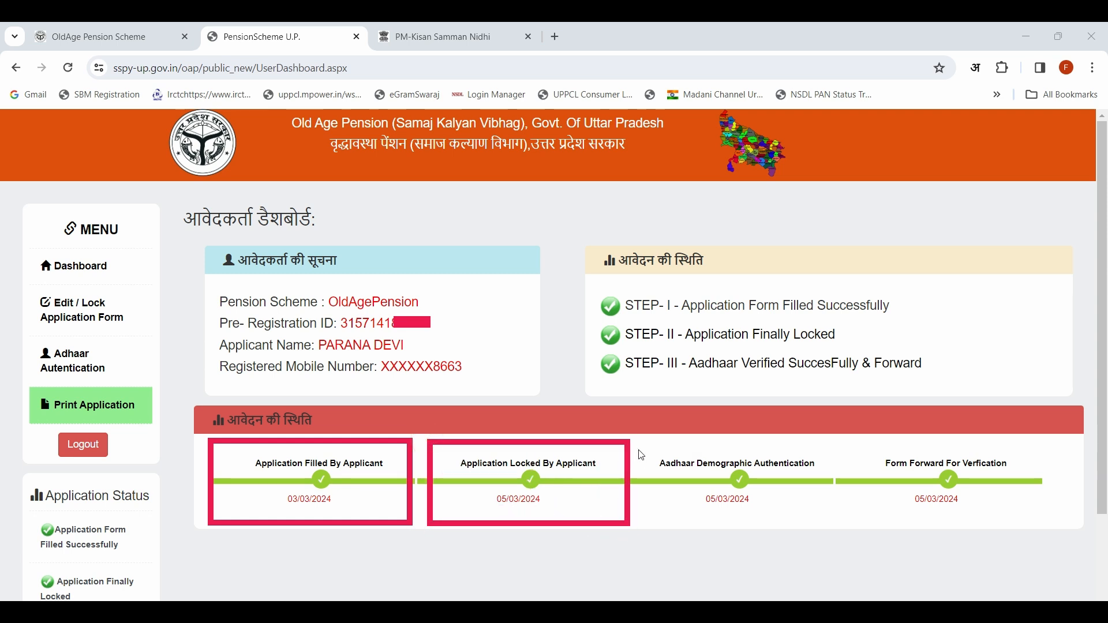
mouse_move(641, 441)
mouse_down()
mouse_move(659, 468)
mouse_move(796, 526)
mouse_move(848, 532)
mouse_up()
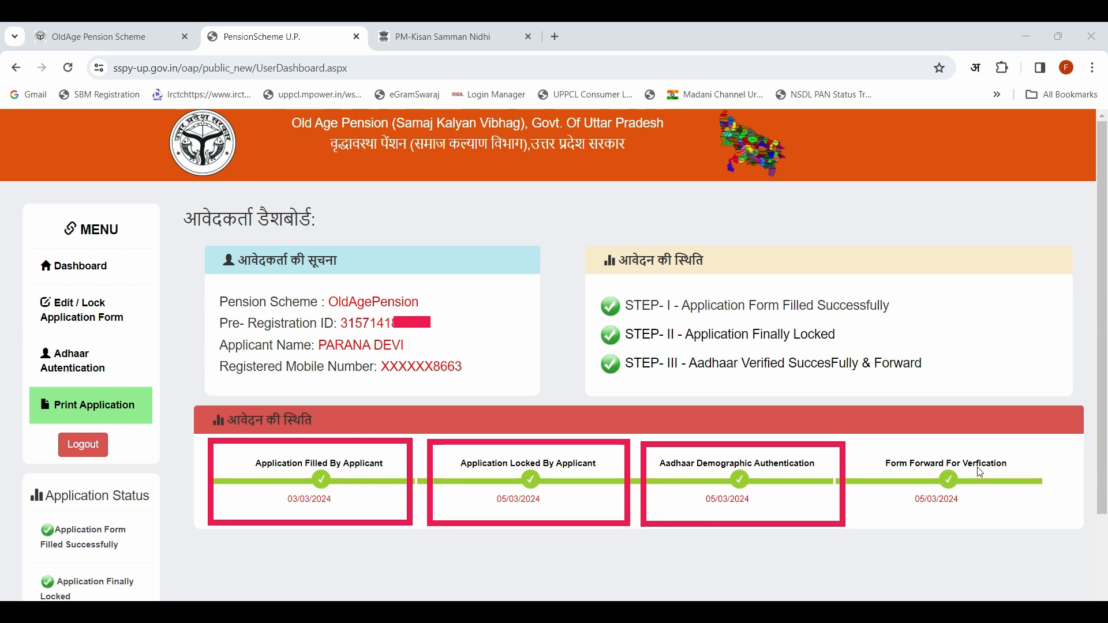
mouse_move(862, 444)
mouse_down()
mouse_move(880, 480)
mouse_move(1009, 537)
mouse_move(1074, 540)
mouse_move(1063, 534)
mouse_up()
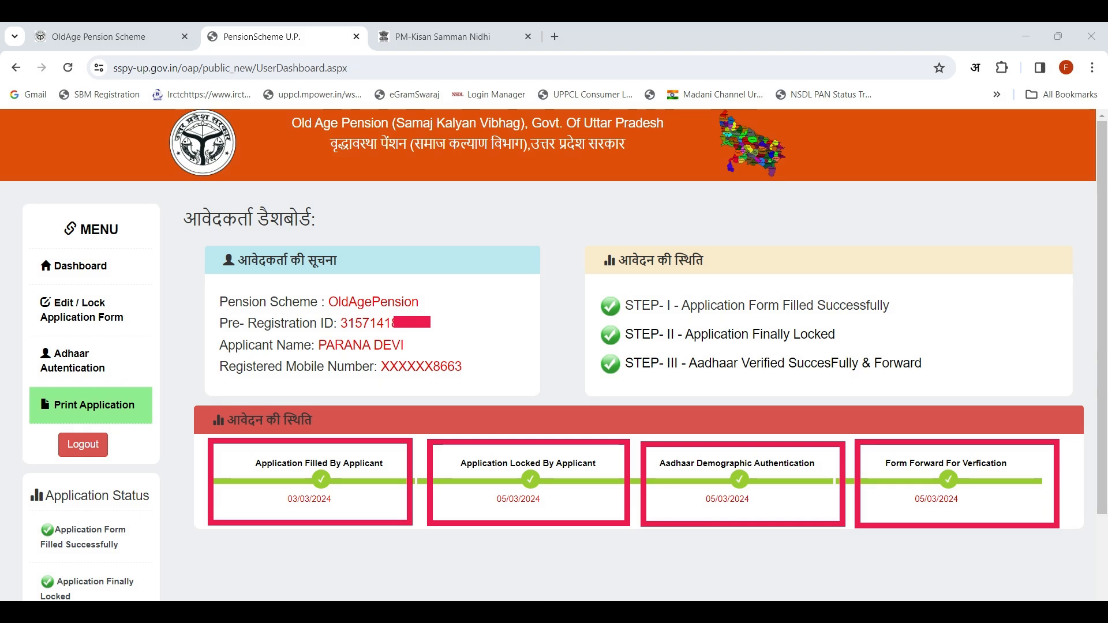
Step: Open the printable version of the application and acknowledge the Aadhaar authentication notice
click(92, 410)
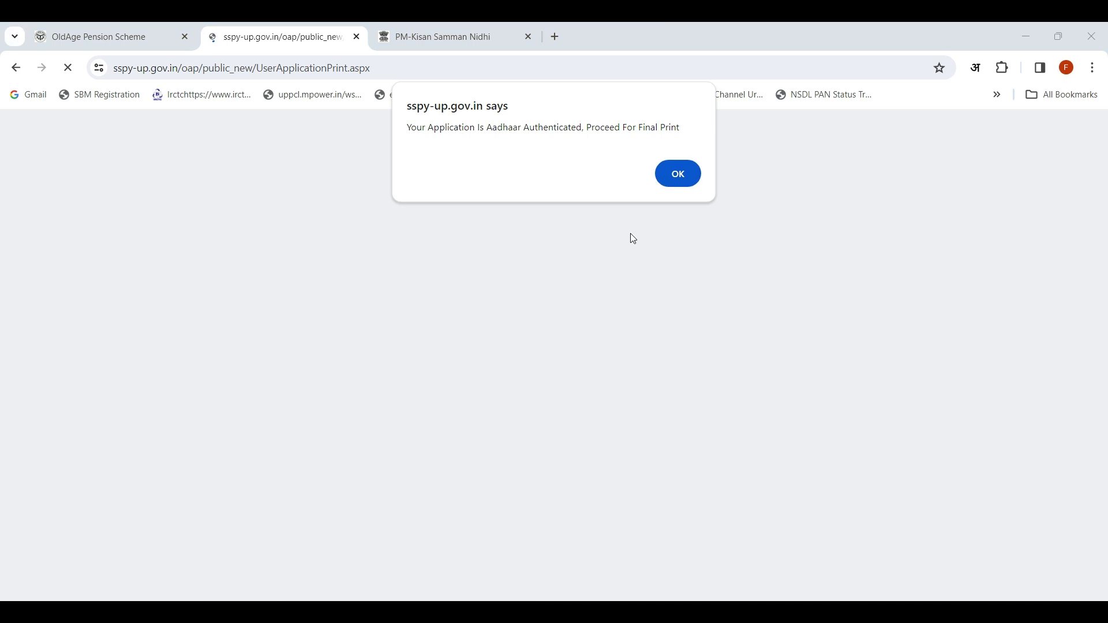
click(677, 174)
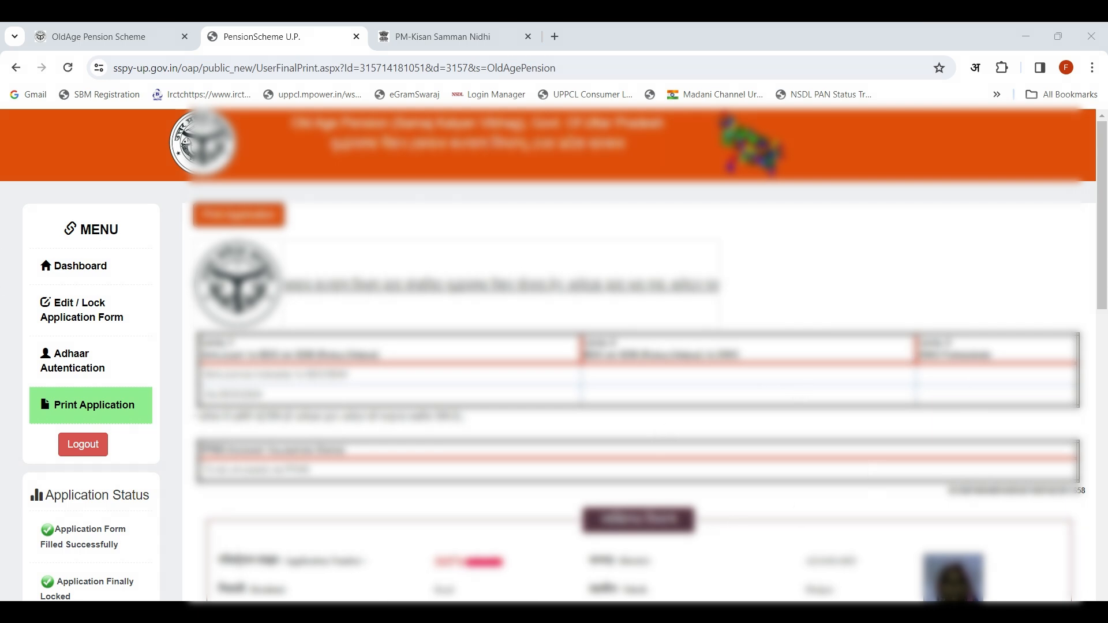
Step: Review the final application print, examining the personal, bank and income details down to the ration card or family ID entry
scroll(595, 370, down, 3)
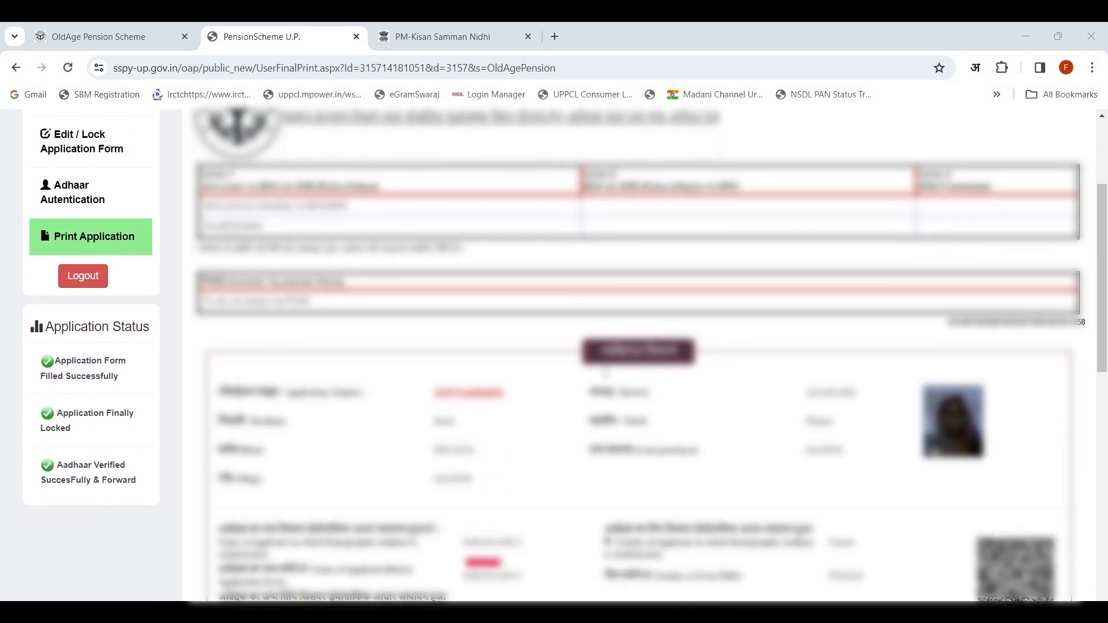
scroll(605, 373, down, 3)
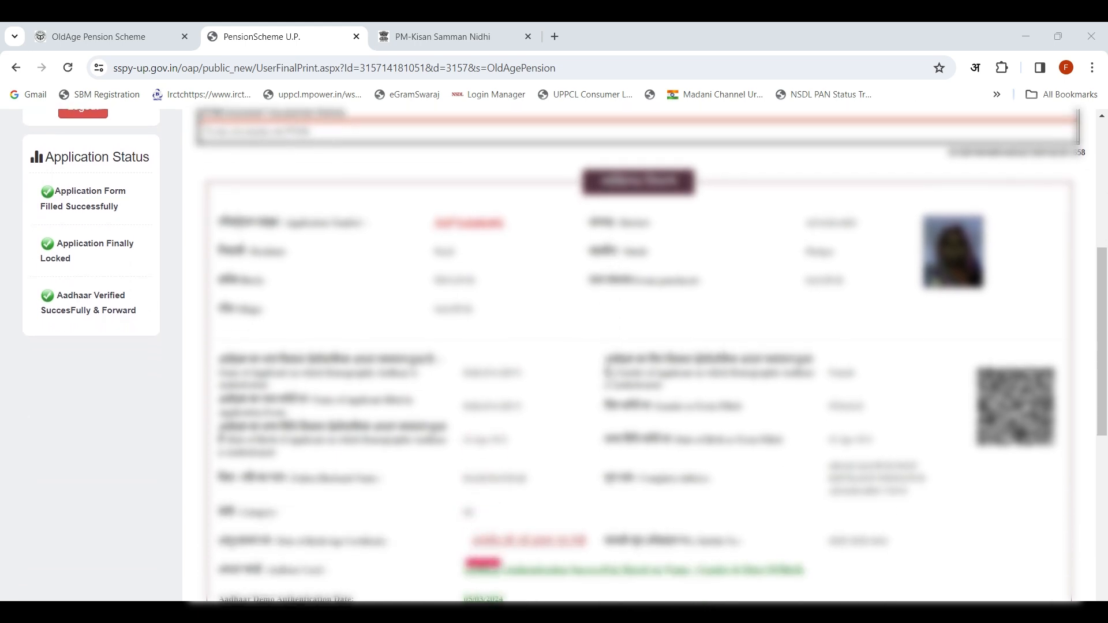
scroll(608, 374, down, 1)
scroll(609, 374, down, 2)
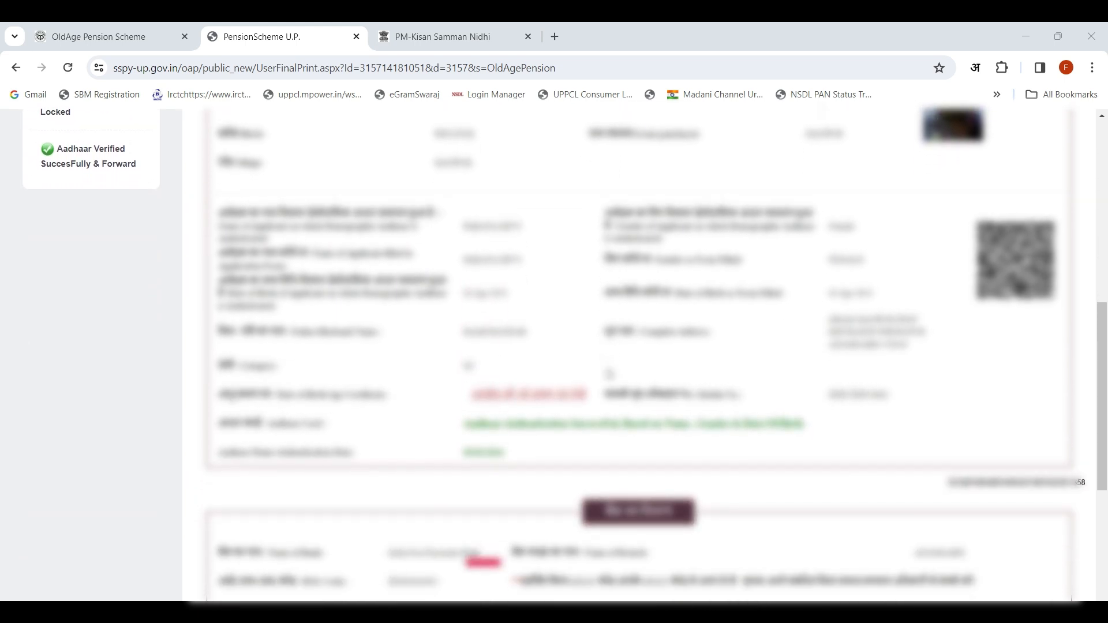
scroll(608, 373, down, 1)
scroll(609, 374, down, 3)
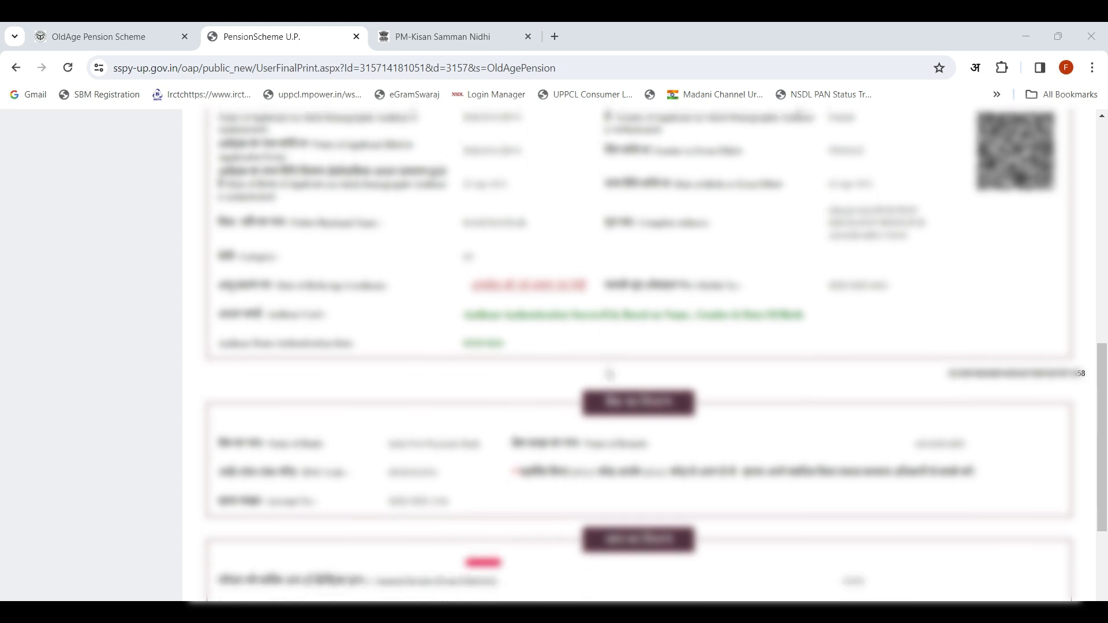
scroll(611, 369, down, 1)
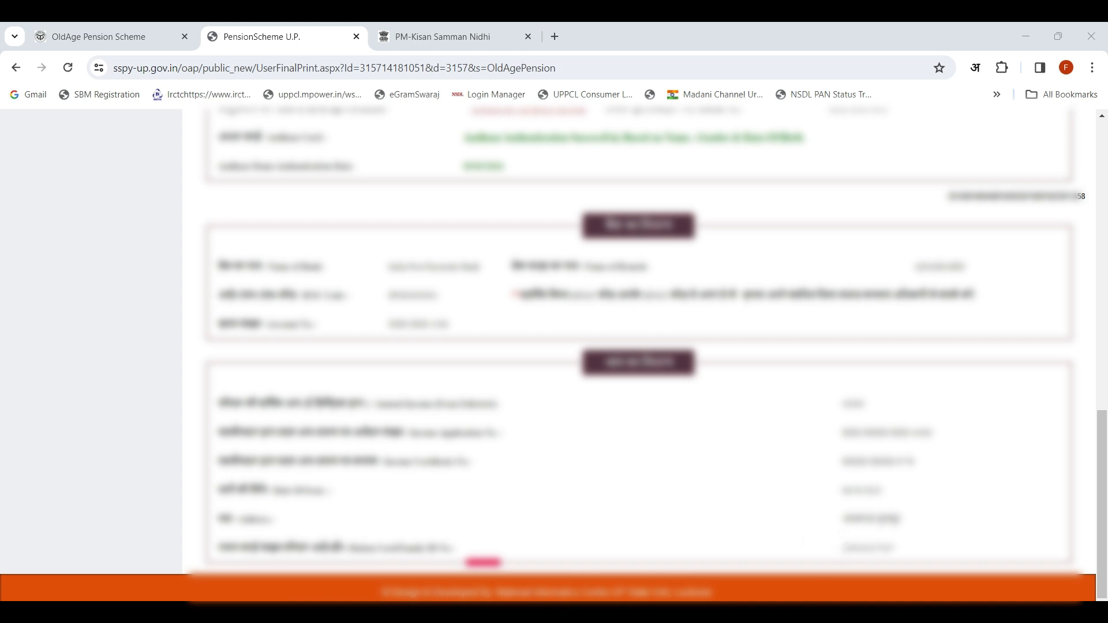
drag(815, 536, 925, 564)
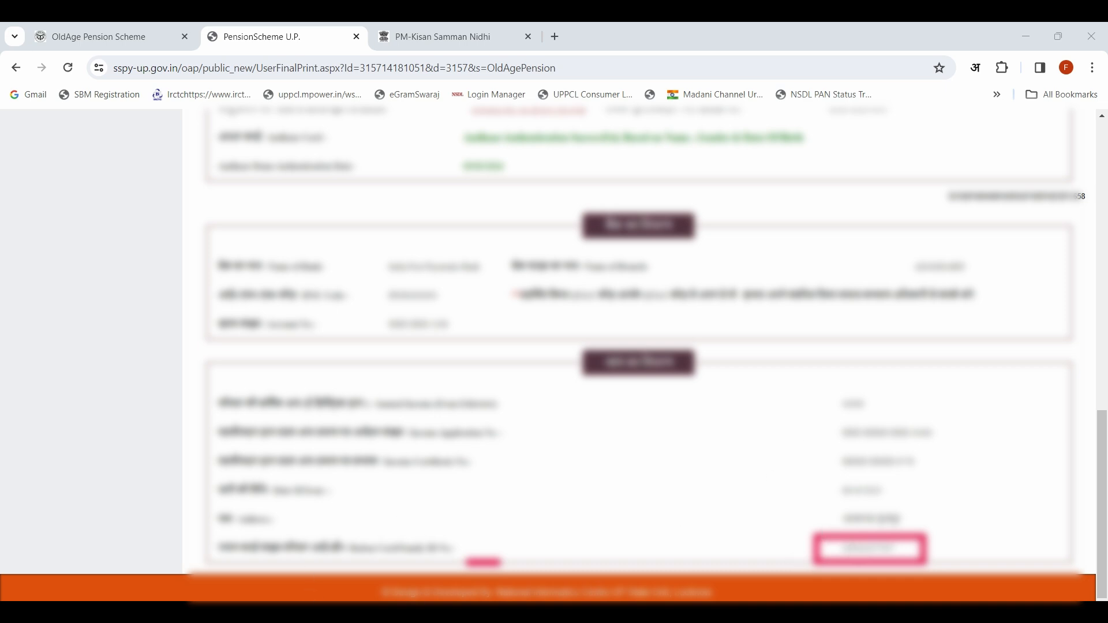
scroll(744, 397, up, 5)
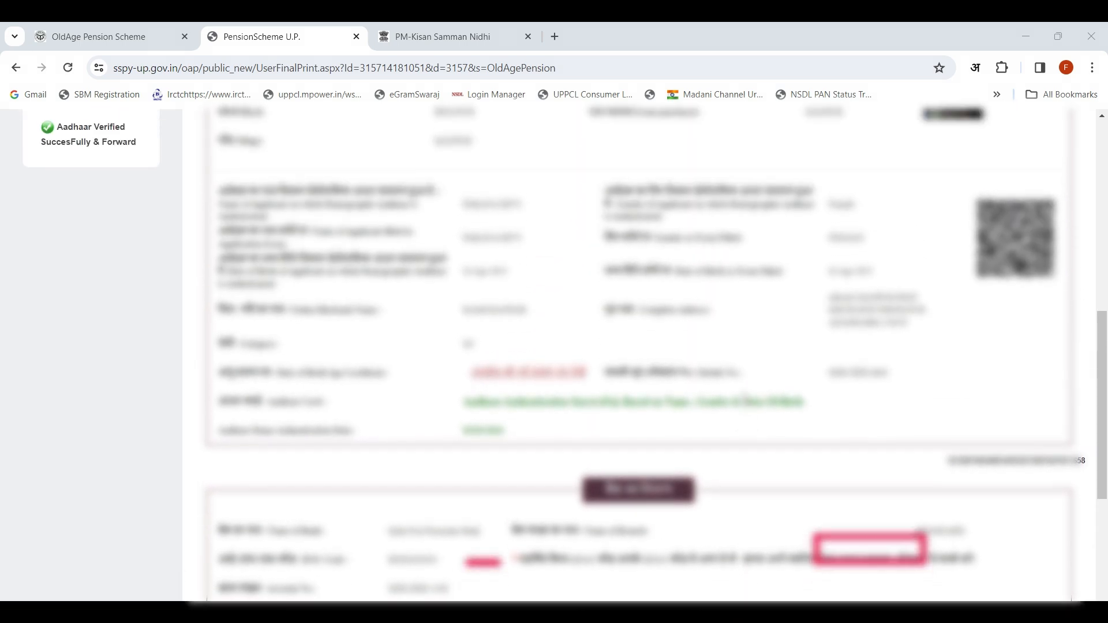
scroll(744, 398, up, 5)
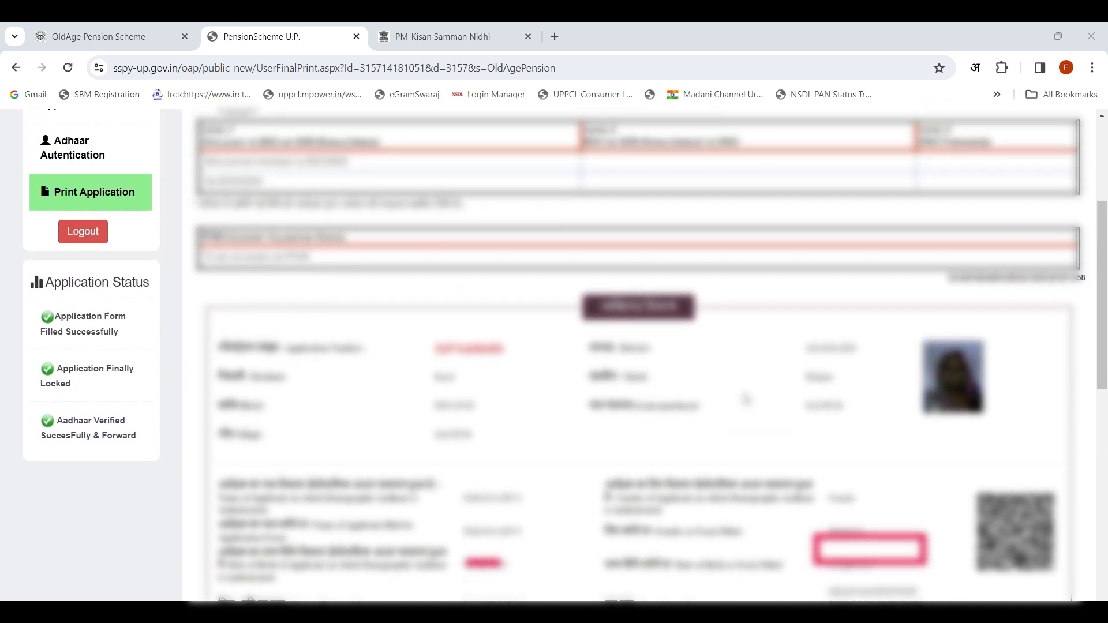
scroll(746, 399, up, 3)
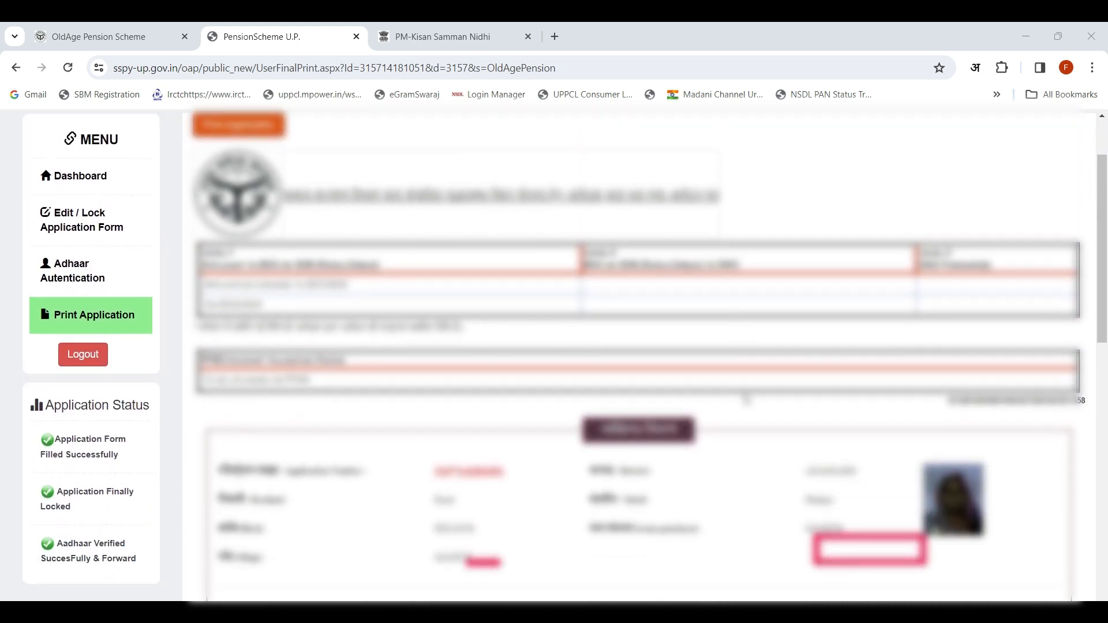
scroll(746, 398, down, 4)
scroll(745, 399, up, 1)
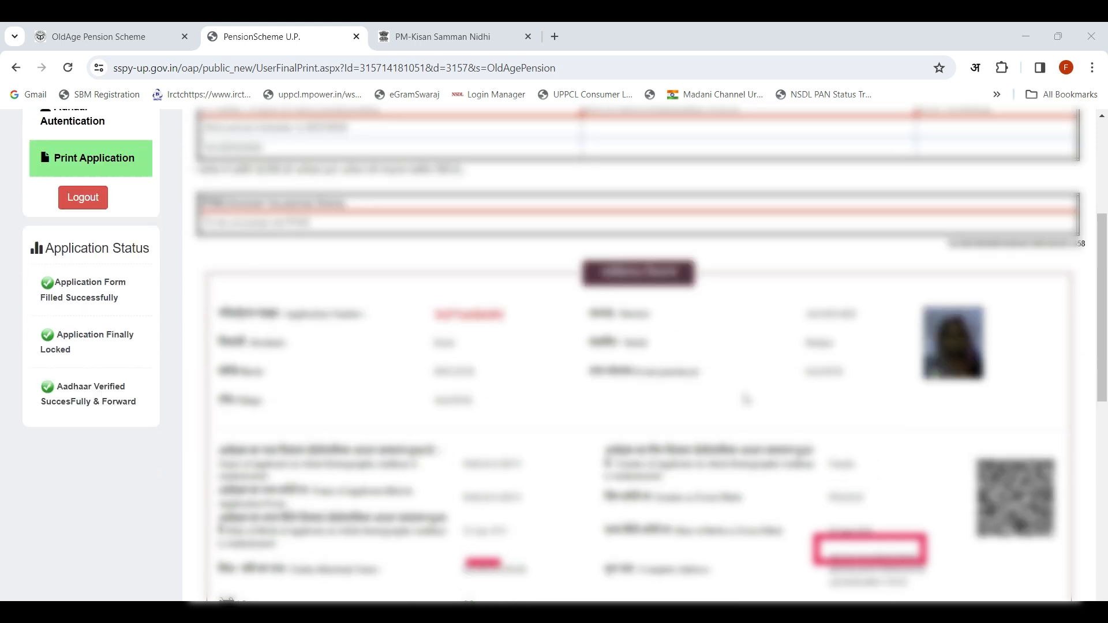
scroll(746, 398, up, 5)
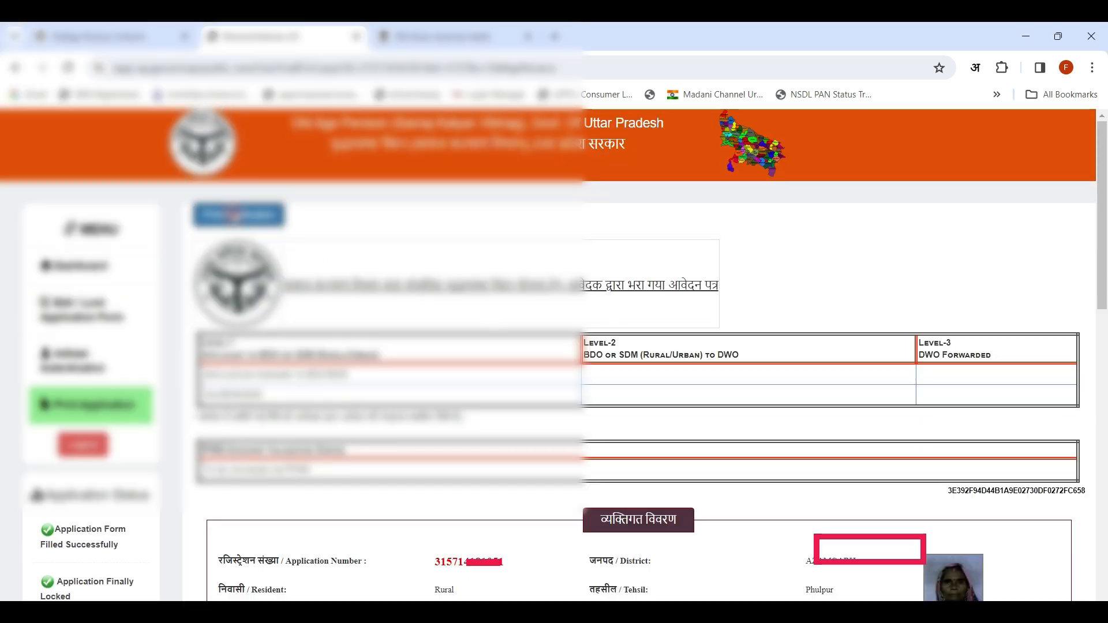
Step: Open the application's print preview, view the available print destinations, and close the preview without printing
click(238, 215)
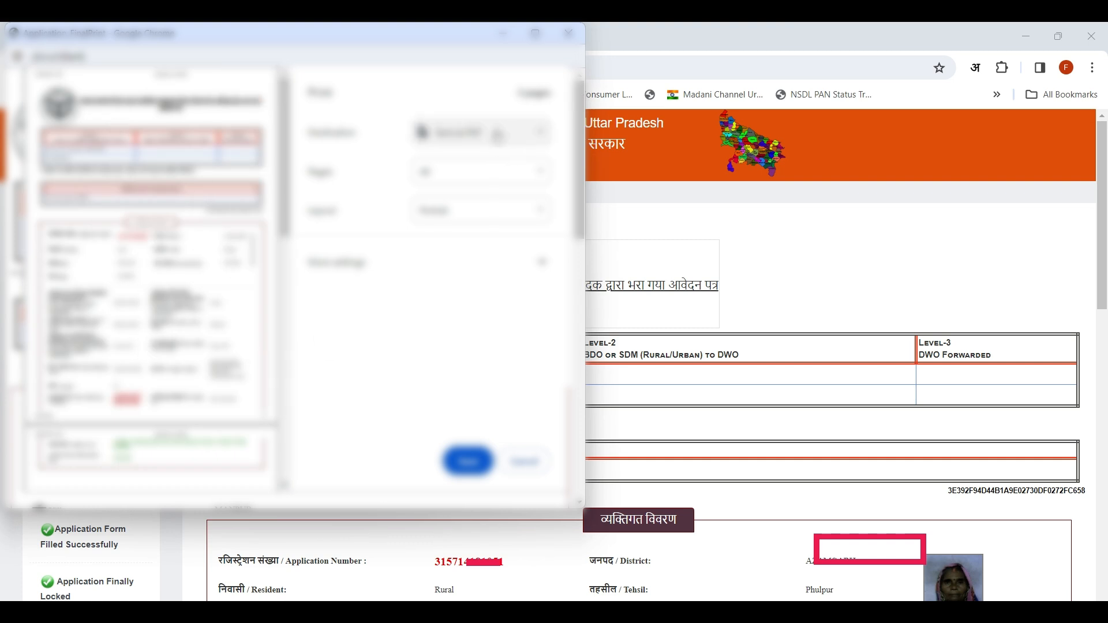
click(521, 135)
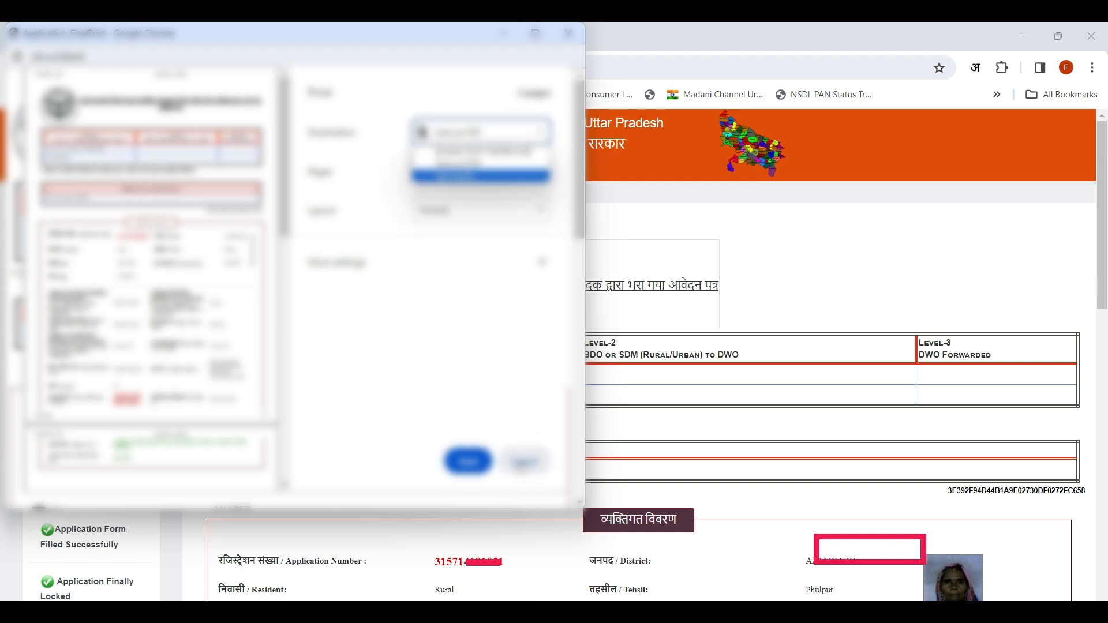
scroll(173, 289, down, 5)
drag(287, 325, 310, 135)
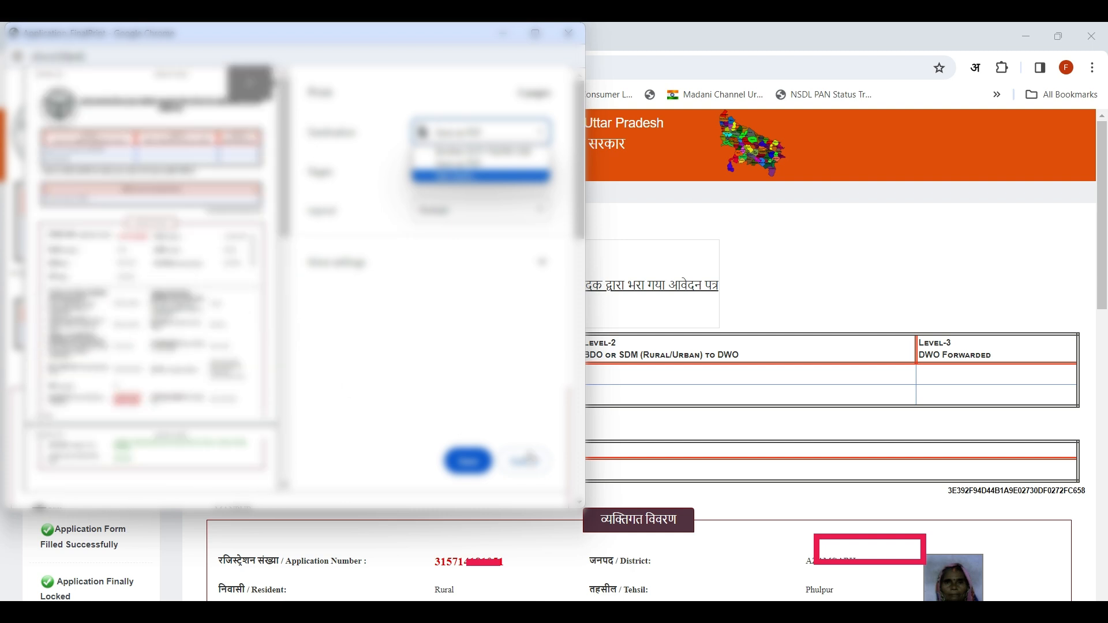
click(524, 461)
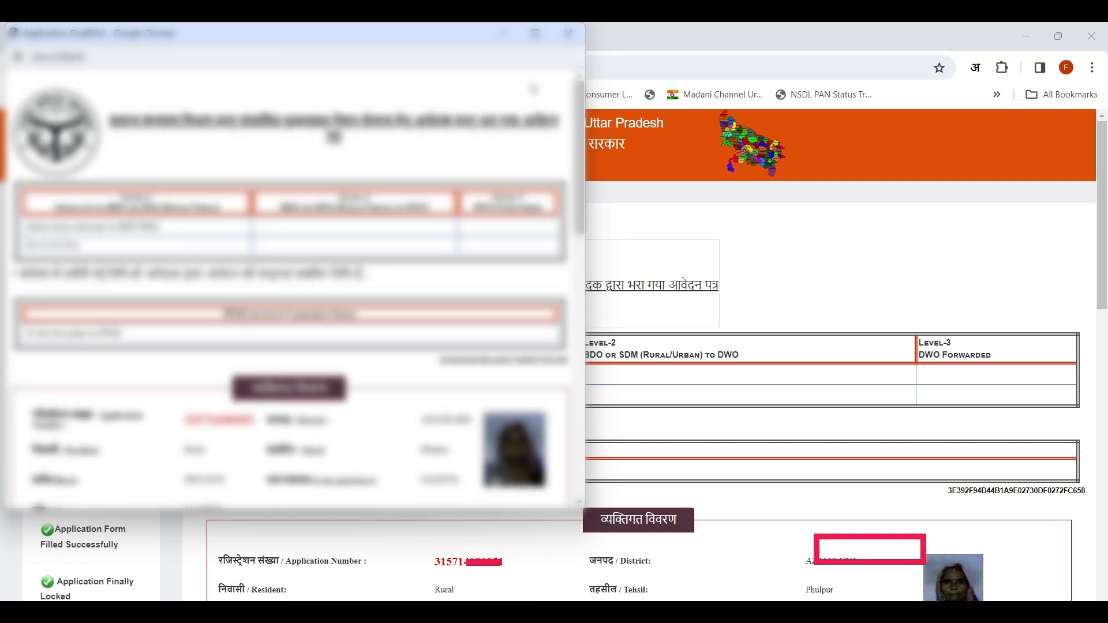
click(568, 32)
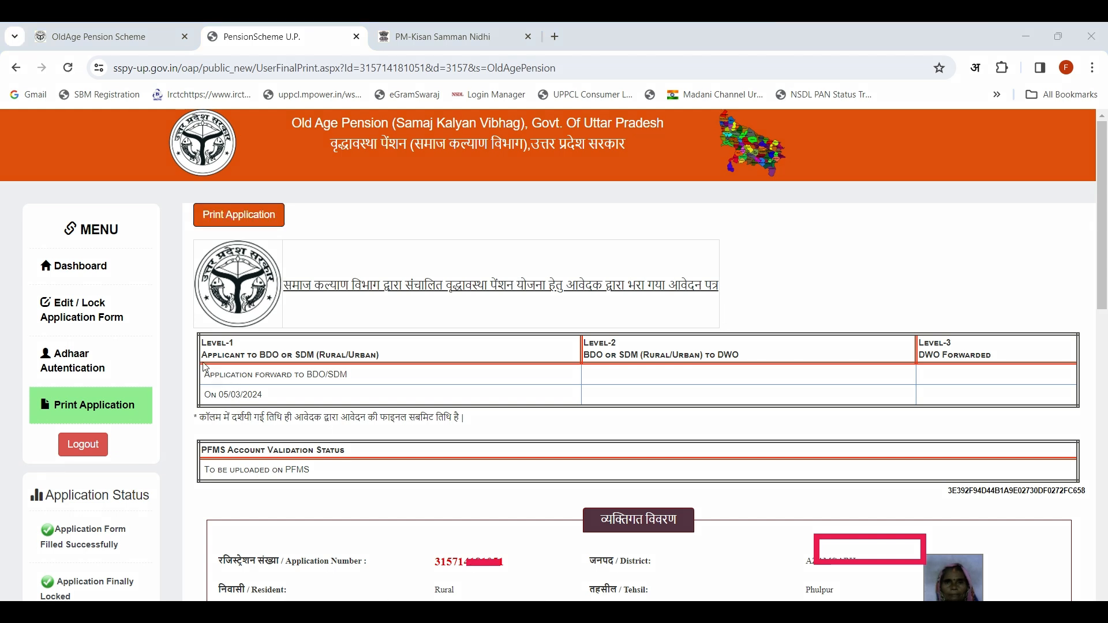
Step: Check the Level-1 forwarding to BDO/SDM and the Level-2 forwarding to DWO in the application's status table
mouse_move(178, 358)
mouse_down()
mouse_move(390, 401)
mouse_move(373, 412)
mouse_up()
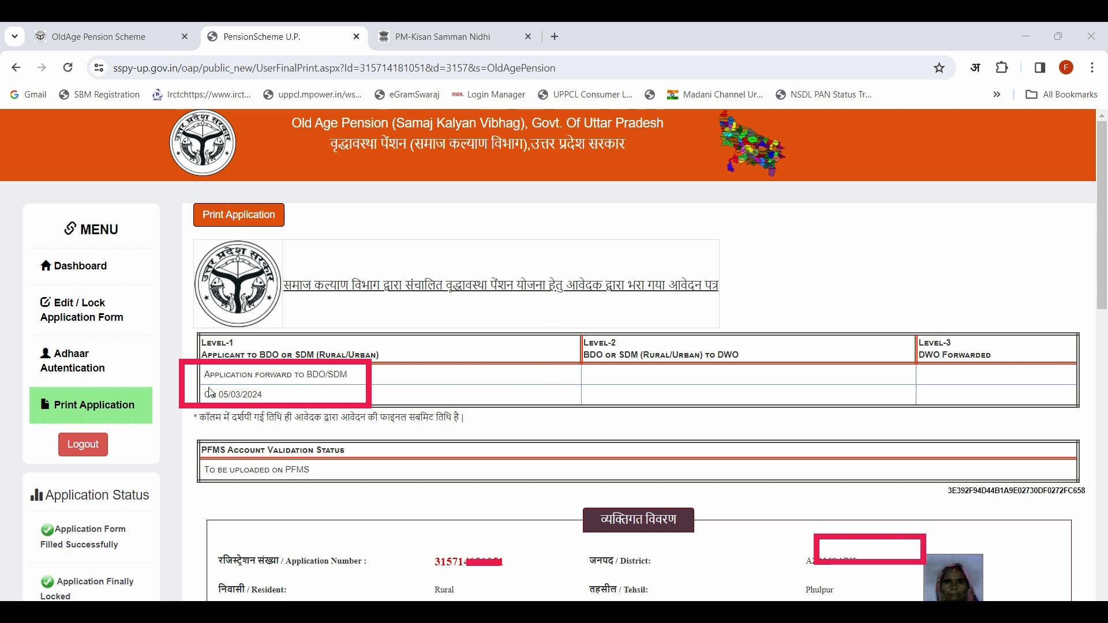
drag(532, 299, 848, 419)
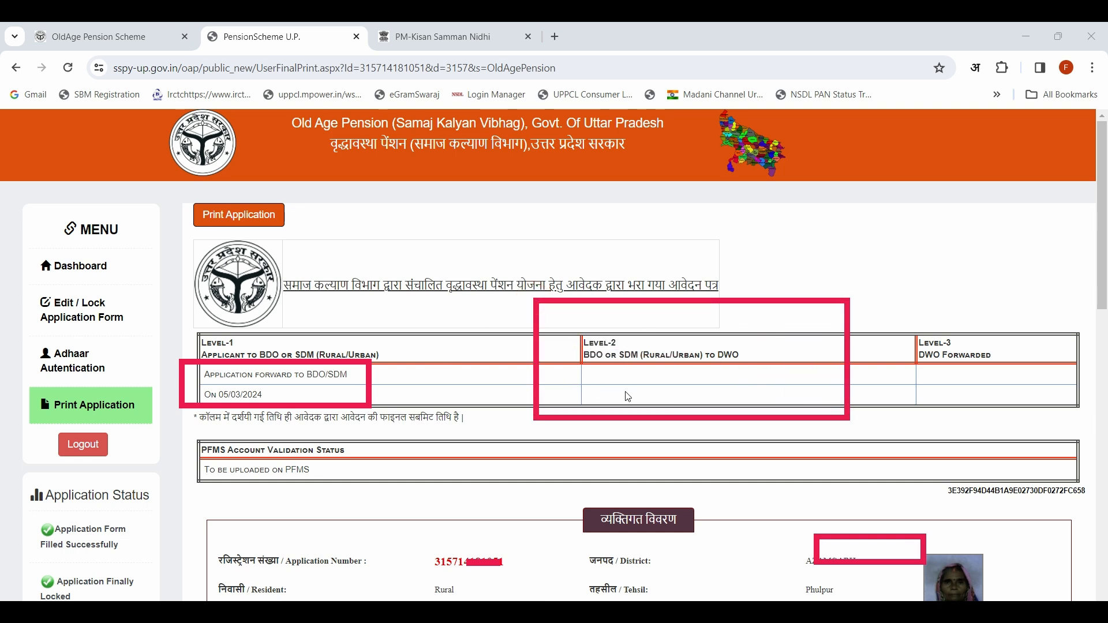